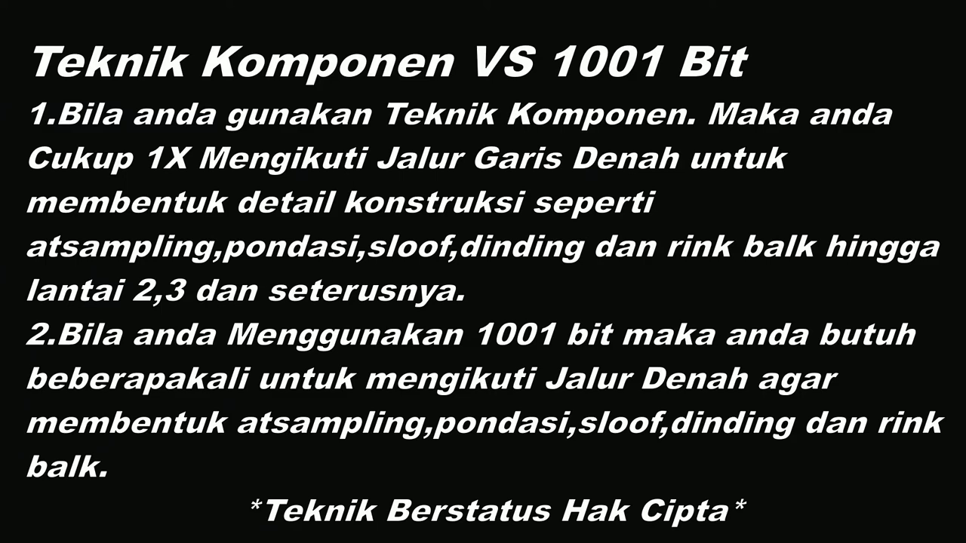
- Pan and zoom across the house elevation to inspect the footings and the 443 and 435 dimensions
scroll(565, 287, "down", 2)
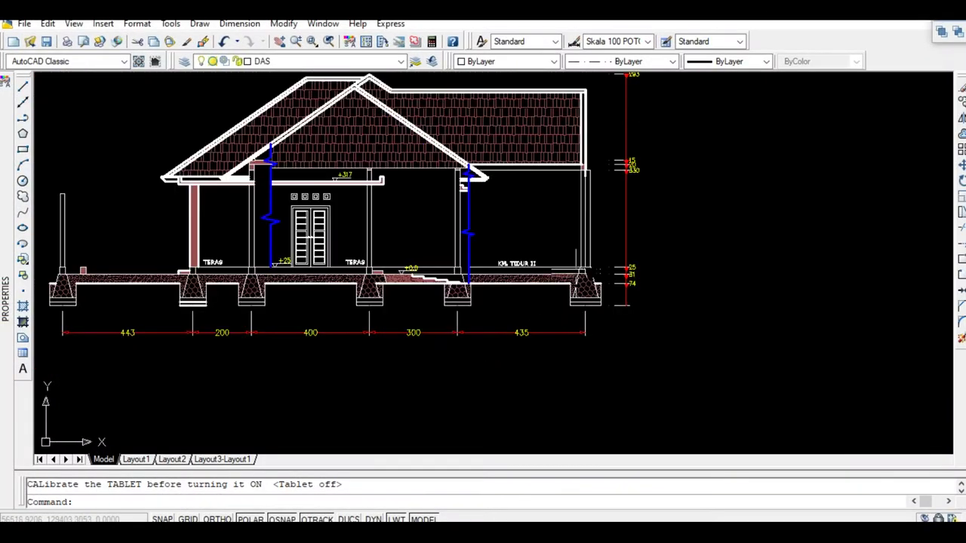
scroll(565, 287, "down", 2)
scroll(492, 297, "up", 3)
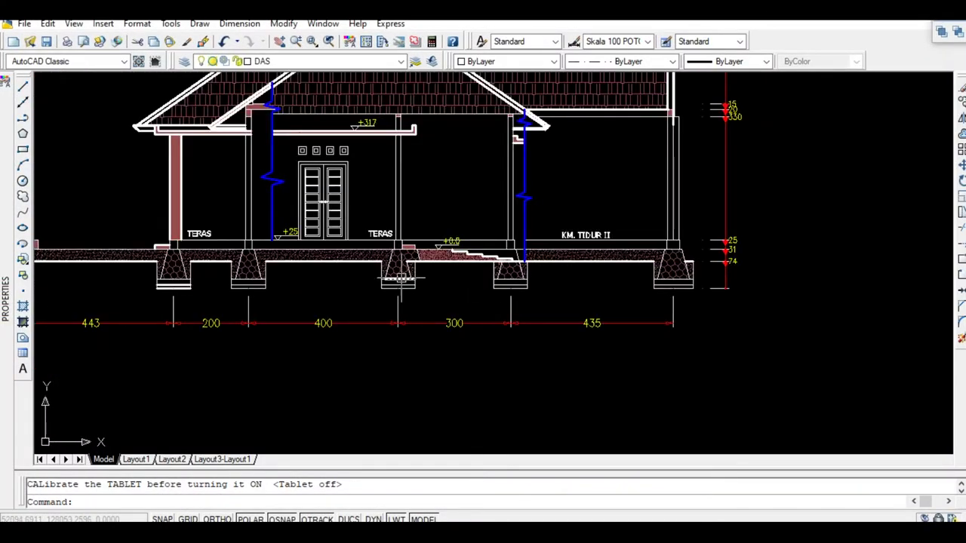
scroll(400, 278, "up", 3)
scroll(404, 278, "down", 4)
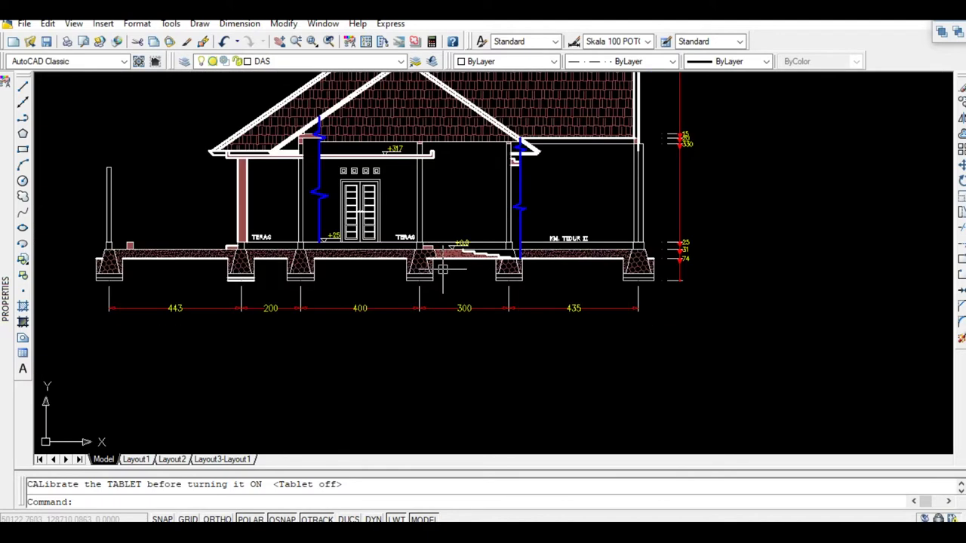
scroll(443, 268, "down", 2)
middle_click_drag(215, 268, 265, 279)
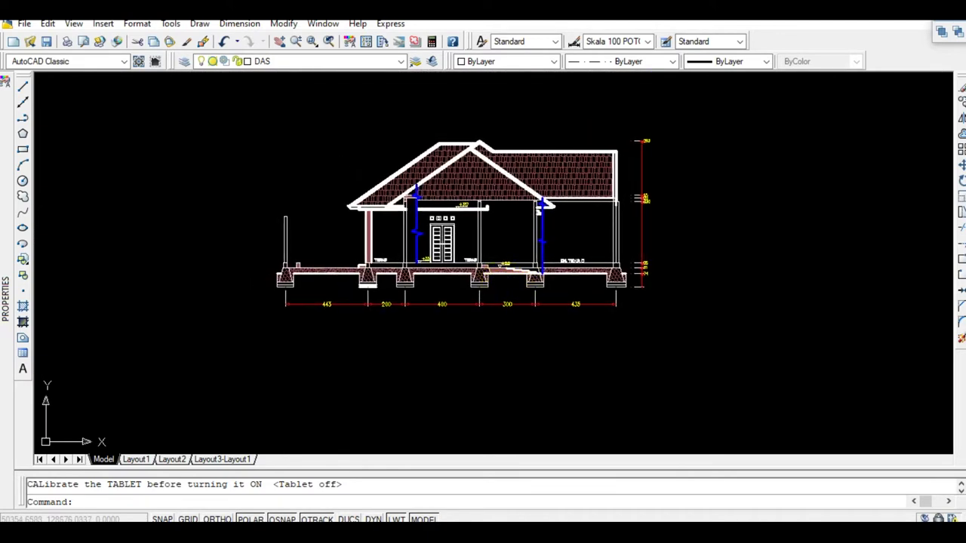
scroll(265, 278, "up", 1)
scroll(647, 287, "up", 1)
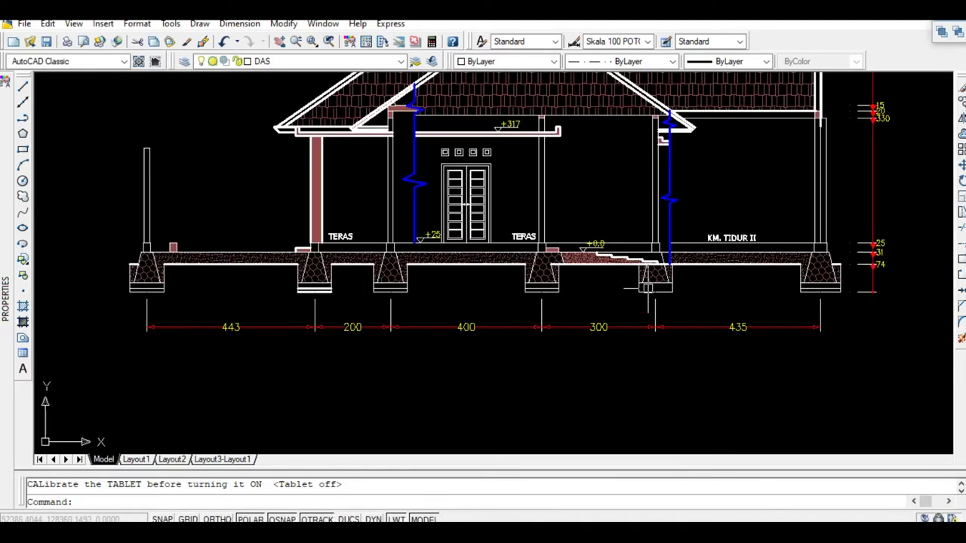
scroll(646, 285, "down", 1)
middle_click_drag(647, 276, 558, 295)
scroll(558, 293, "up", 2)
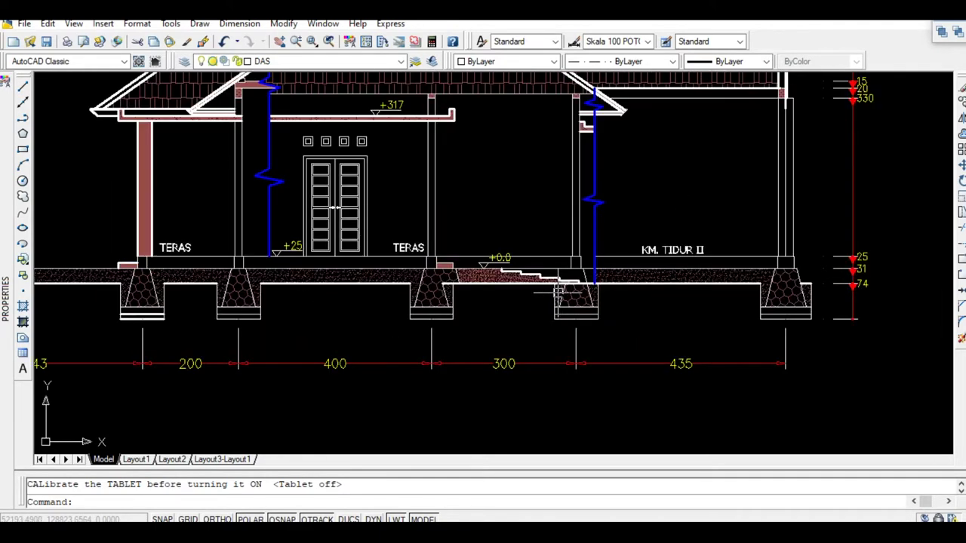
middle_click_drag(590, 300, 633, 273)
scroll(633, 273, "down", 1)
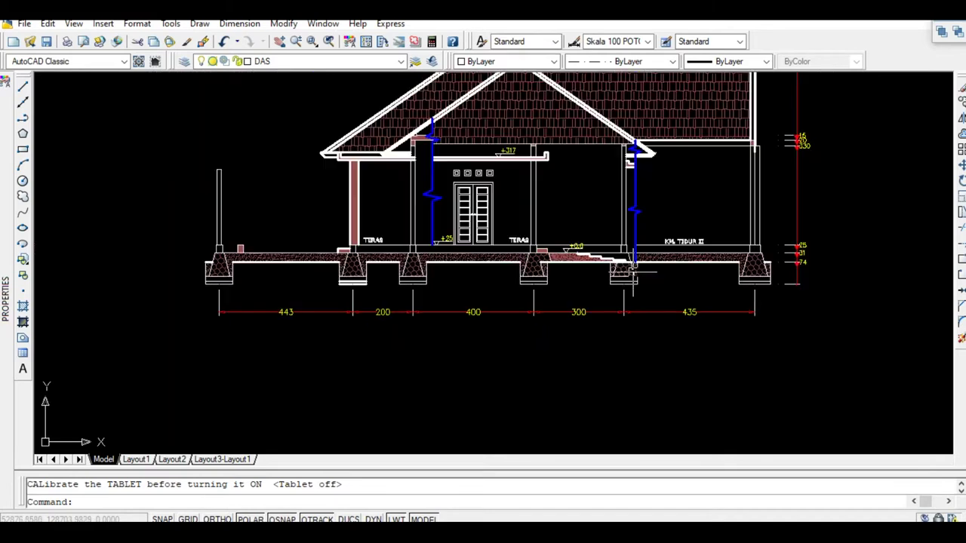
middle_click_drag(696, 287, 658, 291)
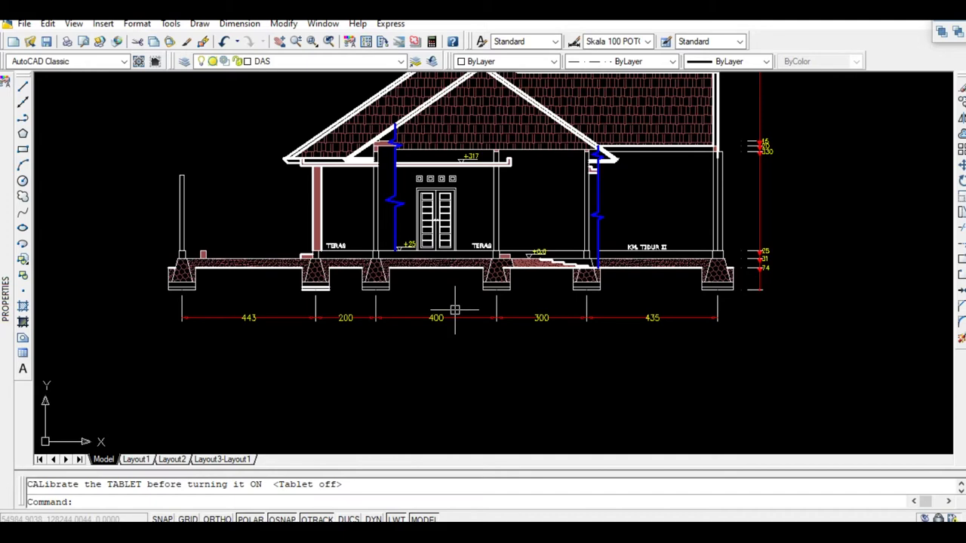
scroll(550, 315, "up", 2)
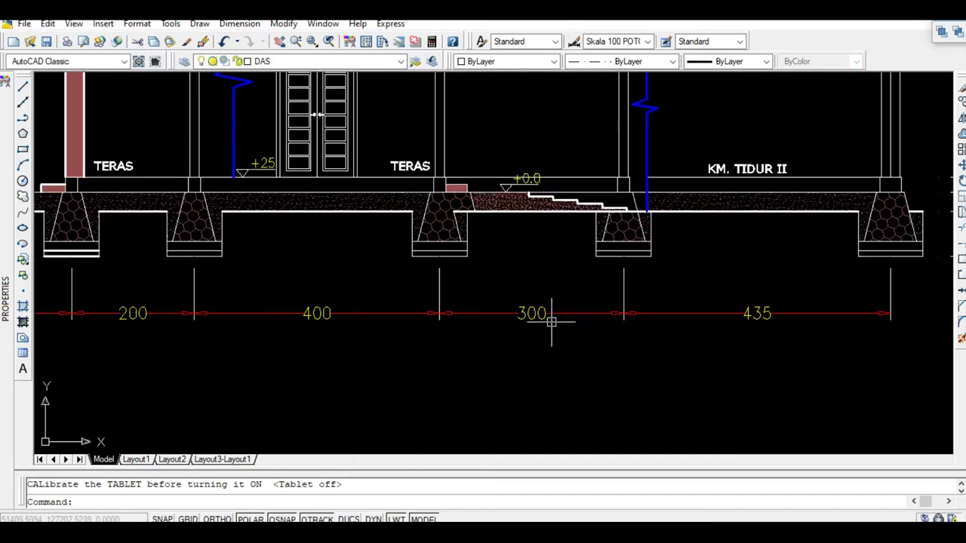
middle_click_drag(694, 309, 417, 349)
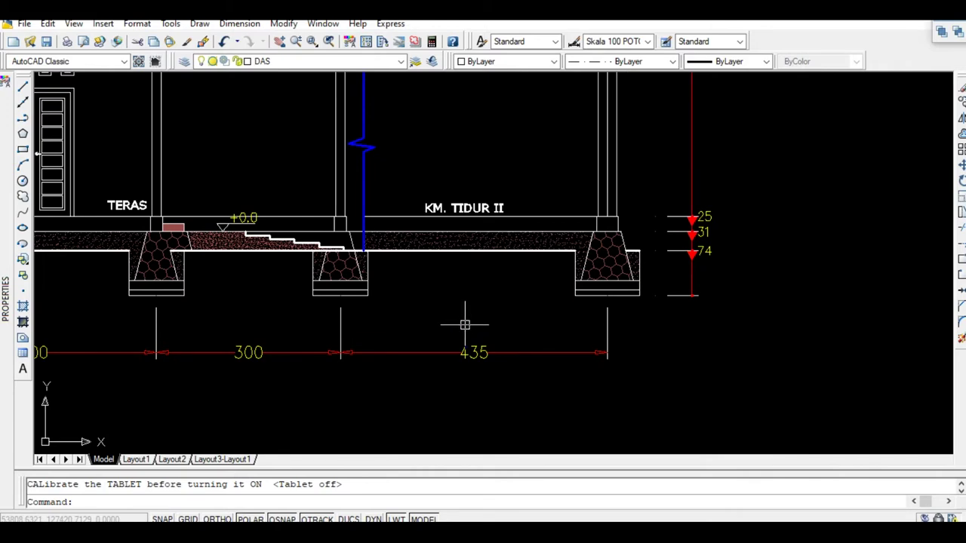
scroll(543, 278, "down", 2)
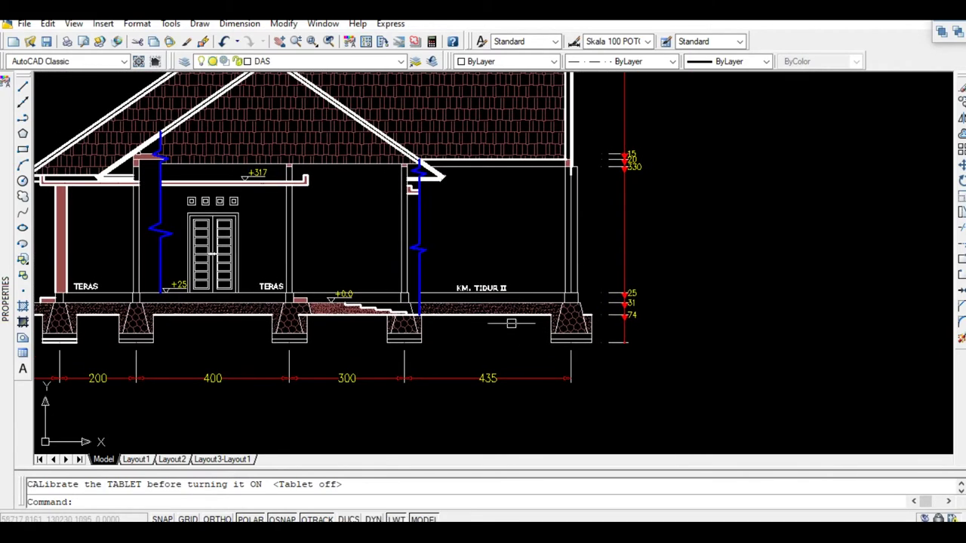
middle_click_drag(513, 340, 647, 241)
middle_click_drag(513, 295, 539, 299)
scroll(413, 276, "up", 2)
scroll(395, 276, "down", 1)
middle_click_drag(645, 280, 442, 280)
scroll(445, 287, "up", 2)
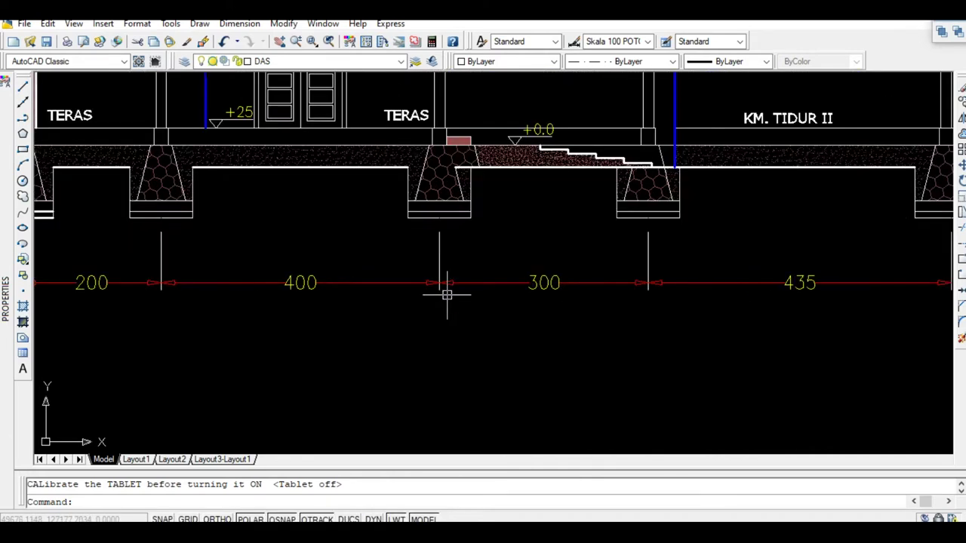
scroll(448, 294, "down", 3)
middle_click_drag(596, 286, 374, 292)
scroll(491, 292, "up", 2)
scroll(520, 302, "up", 1)
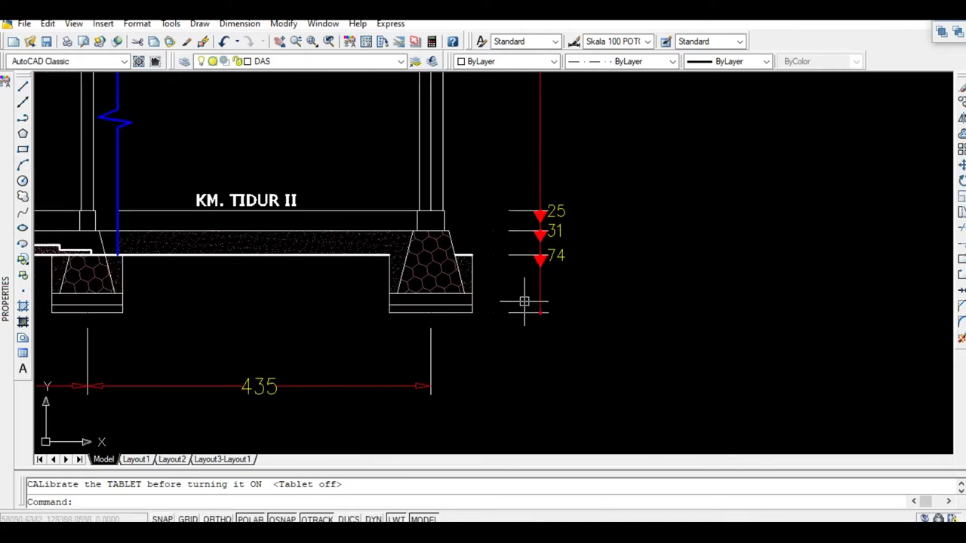
scroll(539, 279, "up", 1)
scroll(542, 276, "up", 2)
scroll(505, 224, "up", 2)
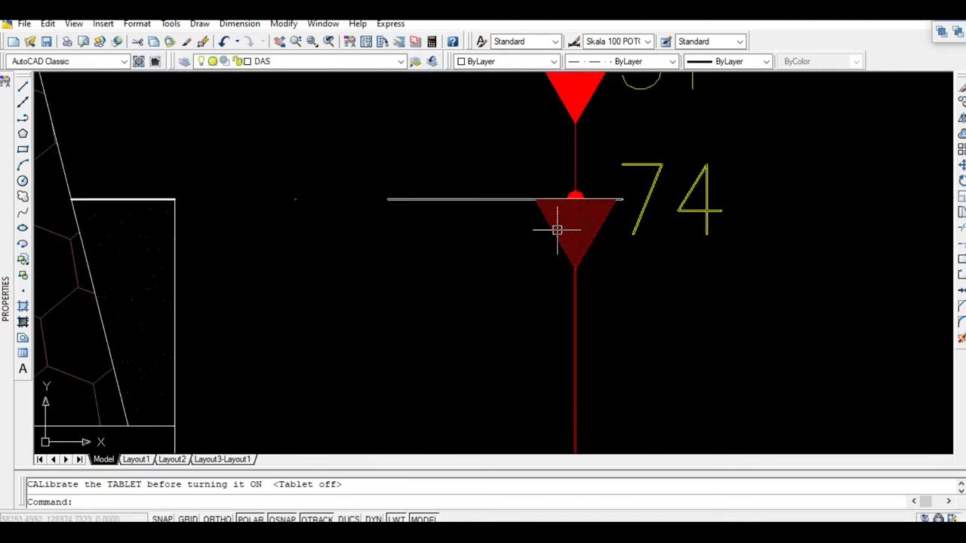
scroll(557, 221, "down", 4)
scroll(551, 334, "up", 4)
scroll(588, 370, "up", 3)
scroll(578, 359, "down", 5)
- Look over the level markers and the neighbouring elevations, including the carport elevation
middle_click_drag(578, 355, 521, 420)
scroll(537, 305, "down", 1)
middle_click_drag(537, 306, 559, 247)
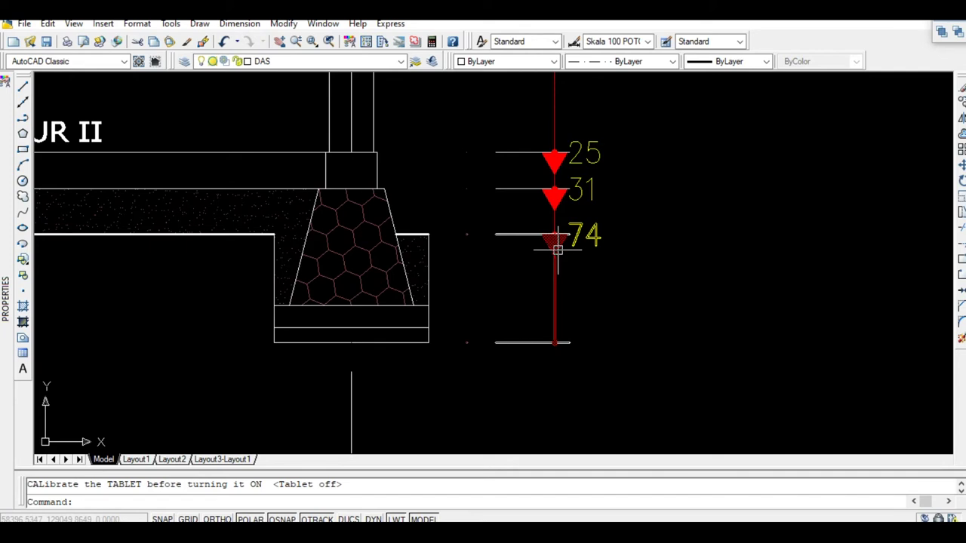
scroll(557, 250, "down", 2)
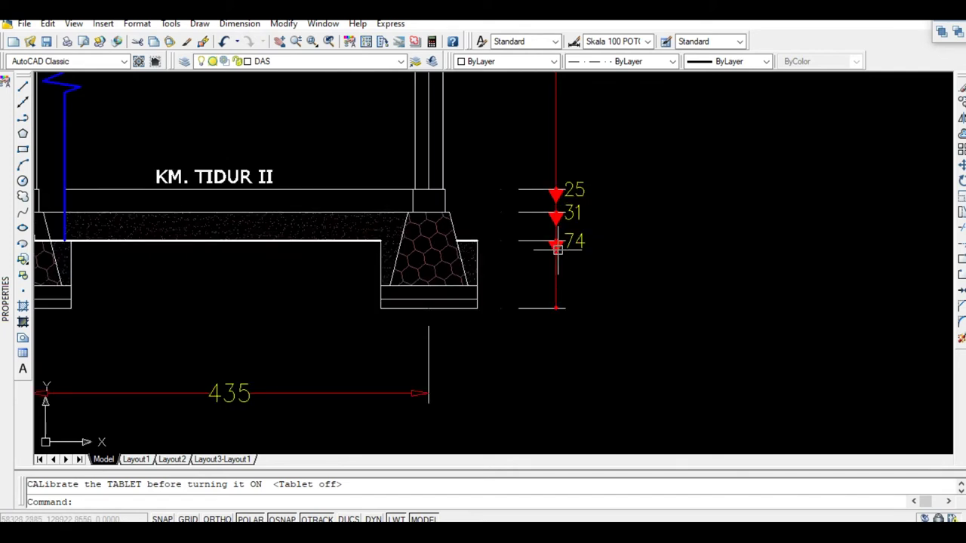
scroll(557, 249, "down", 3)
scroll(559, 247, "down", 2)
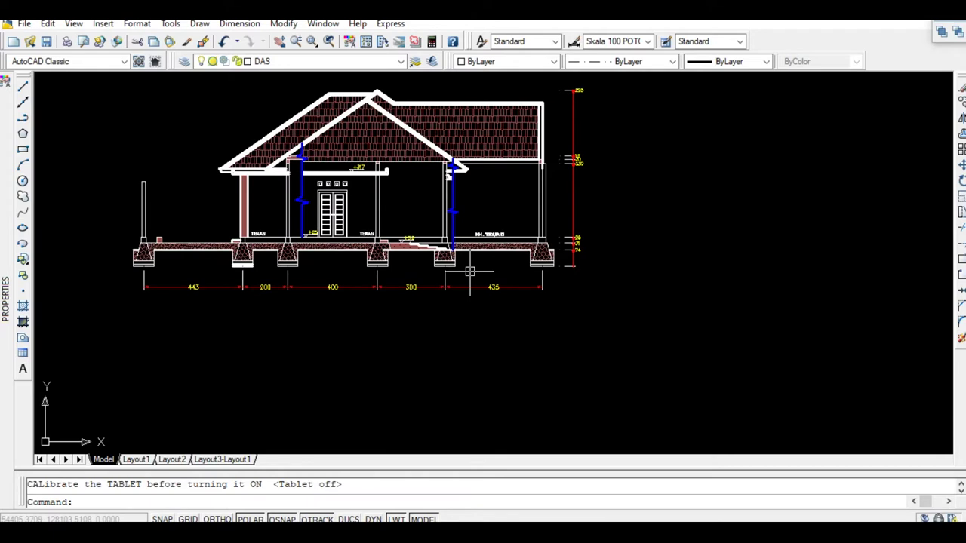
middle_click_drag(431, 273, 495, 272)
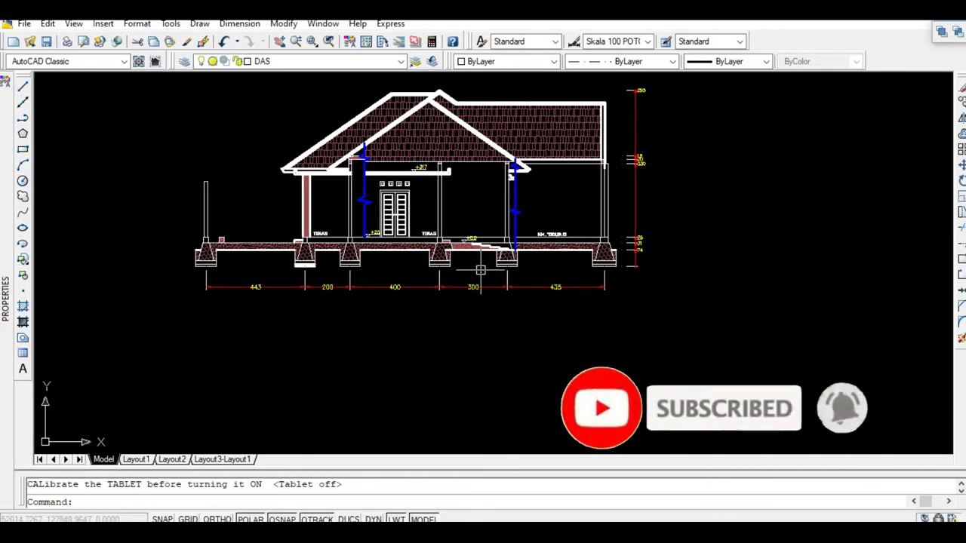
scroll(480, 269, "down", 1)
scroll(488, 275, "down", 1)
scroll(487, 279, "down", 2)
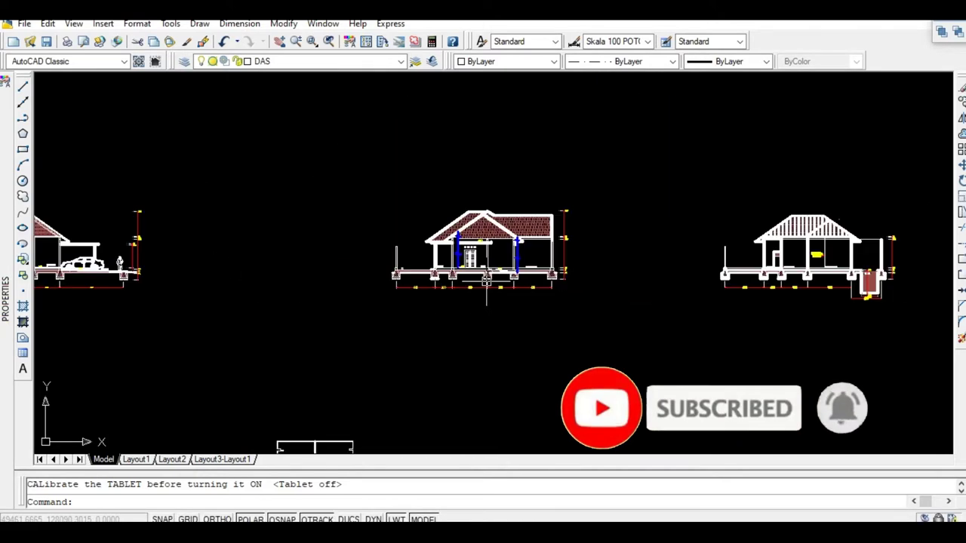
middle_click_drag(483, 283, 683, 287)
scroll(684, 287, "down", 2)
middle_click_drag(410, 291, 514, 289)
scroll(514, 289, "up", 2)
scroll(524, 282, "up", 1)
middle_click_drag(428, 269, 290, 282)
scroll(396, 258, "up", 4)
scroll(416, 263, "up", 2)
scroll(384, 274, "down", 7)
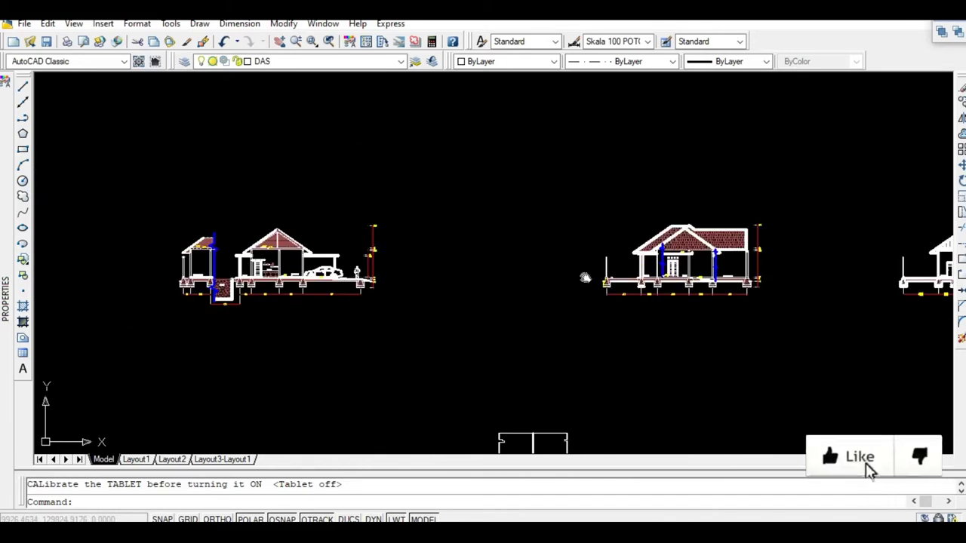
middle_click_drag(655, 280, 371, 266)
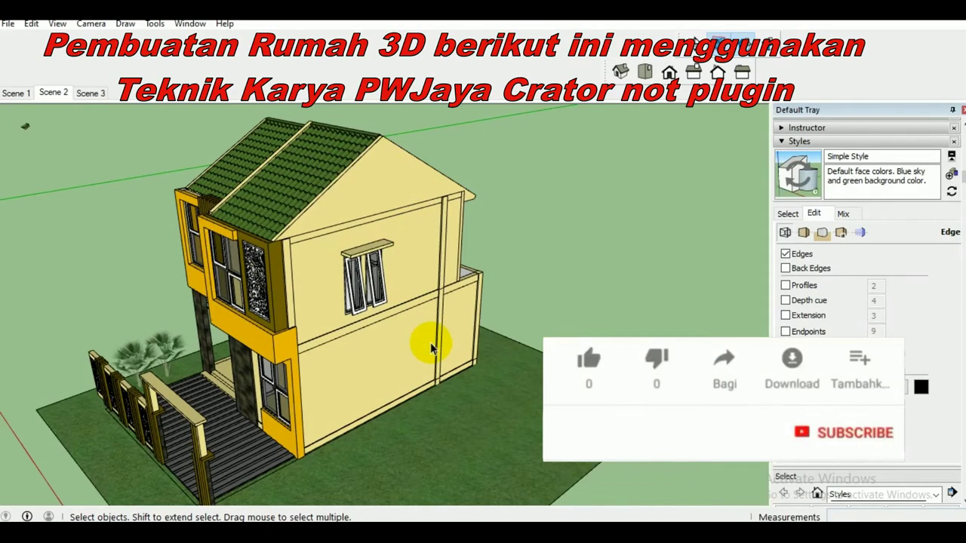
- Place a section plane on the side wall of the house model
scroll(390, 381, "up", 2)
scroll(378, 367, "up", 2)
mouse_move(360, 345)
middle_mouse_down()
mouse_move(416, 326)
mouse_move(295, 335)
mouse_move(339, 338)
mouse_move(394, 320)
middle_mouse_up()
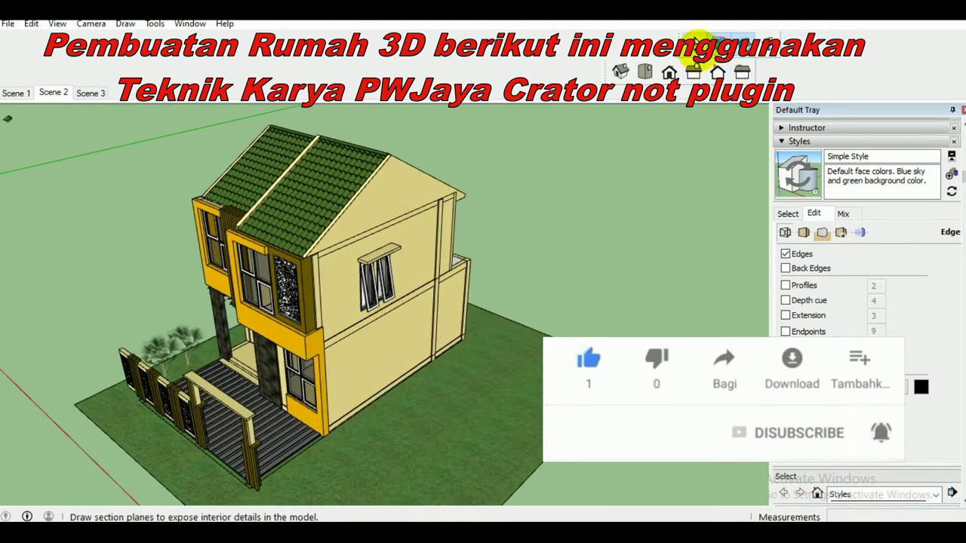
left_click(696, 47)
left_click(519, 312)
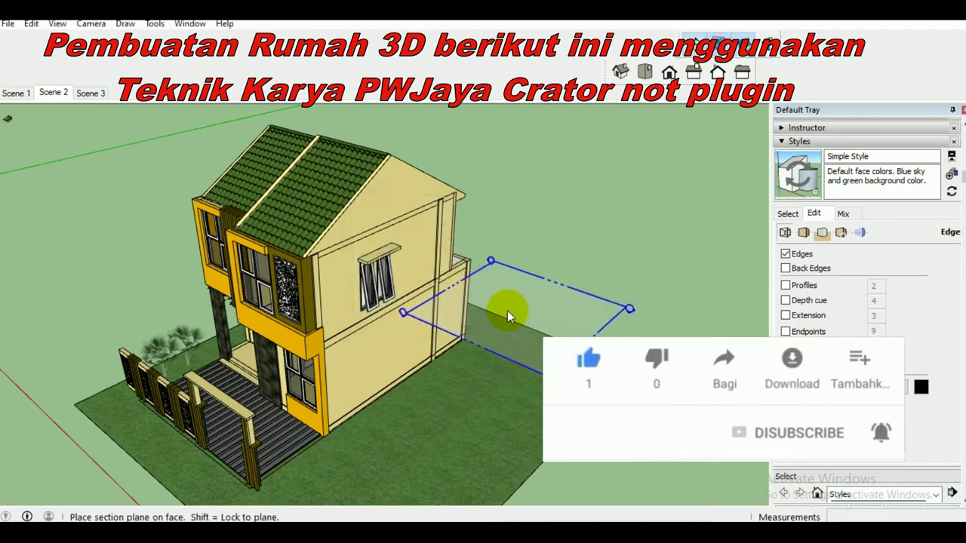
left_click(354, 322)
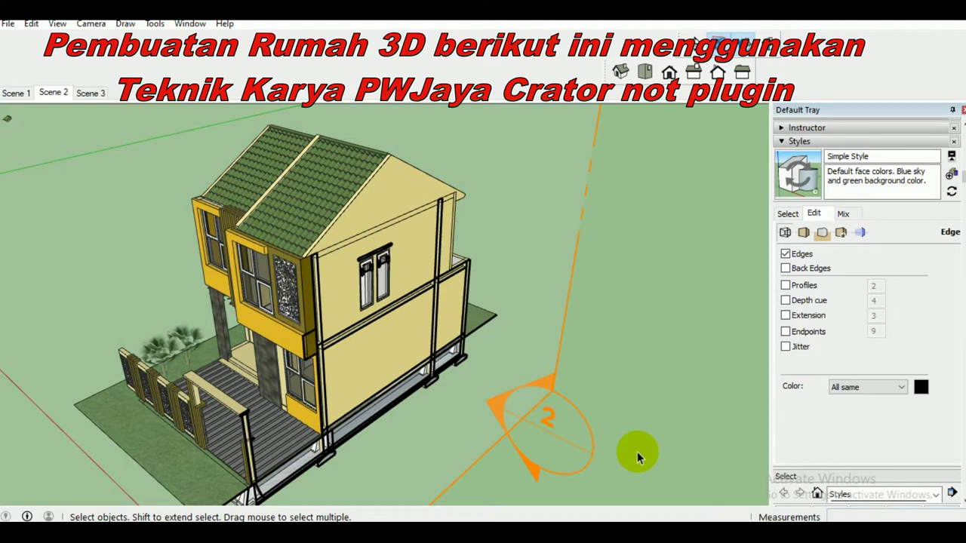
- Move the section plane 953mm into the house to expose the interior stairs
left_click(582, 445)
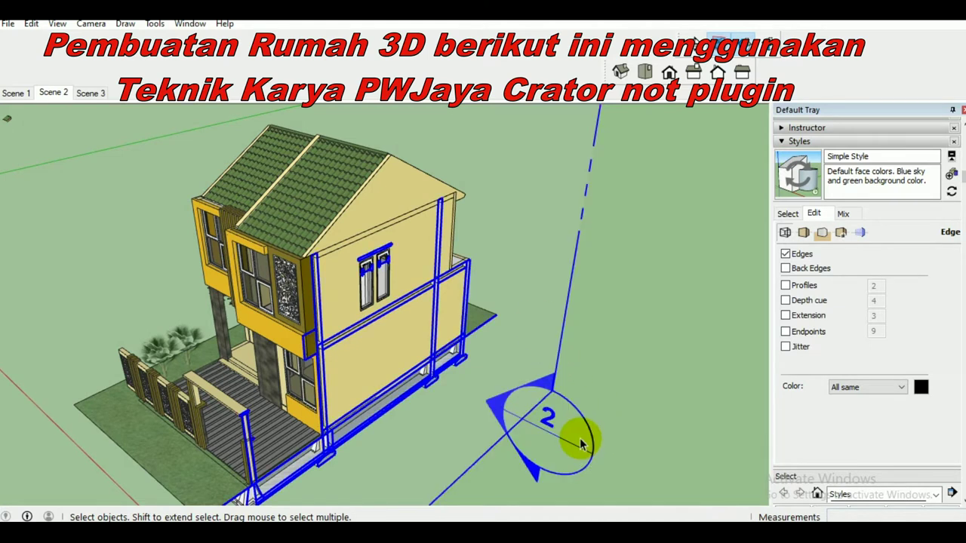
key("m")
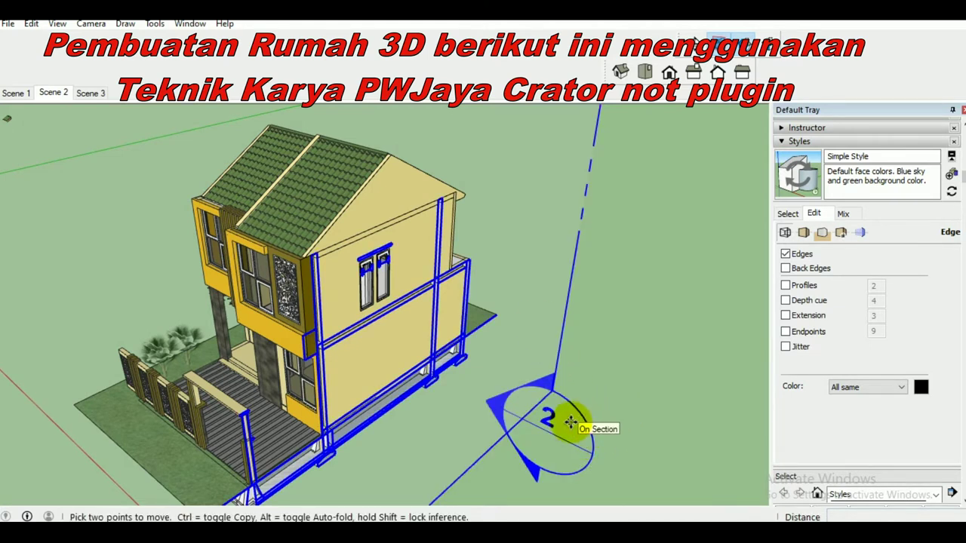
left_click(570, 423)
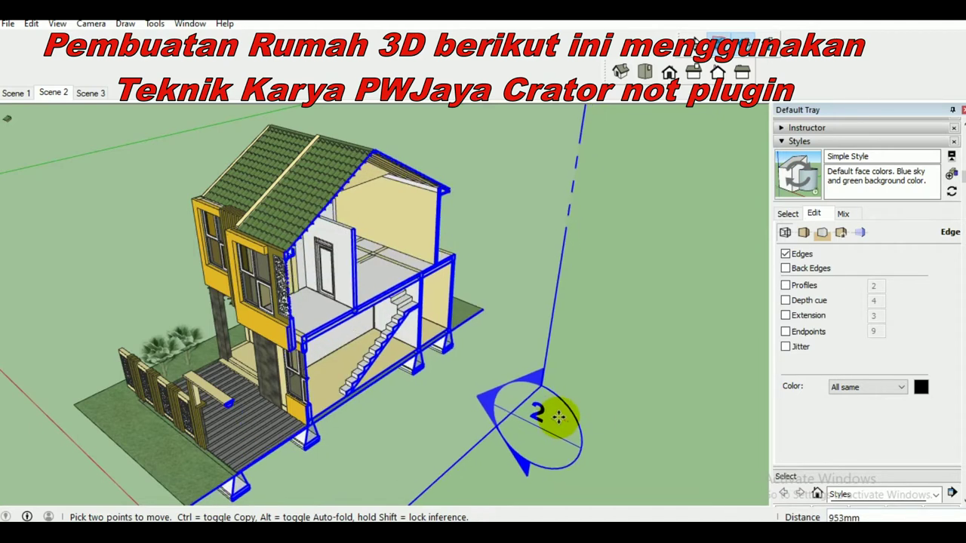
left_click(558, 418)
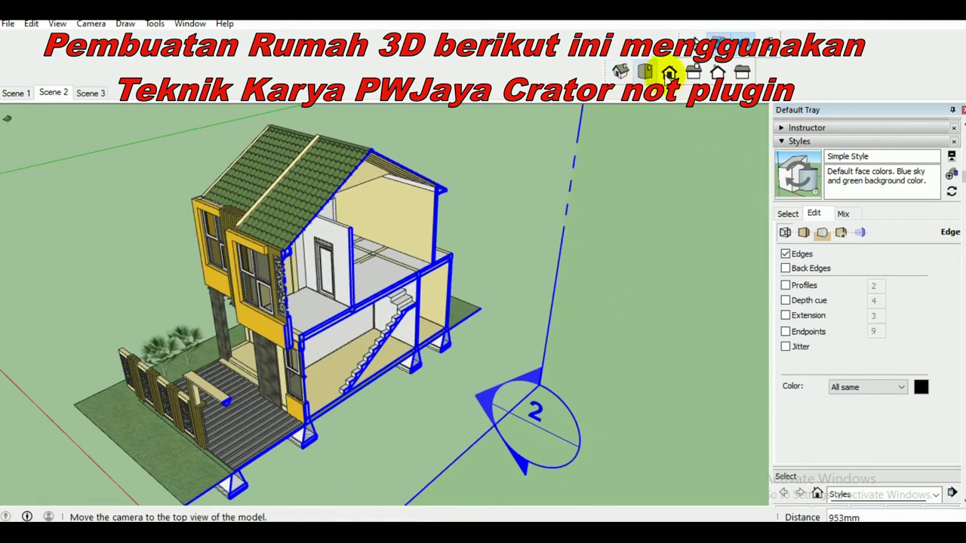
- Switch to the Right view in parallel projection, then zoom and pan to centre the section
left_click(693, 73)
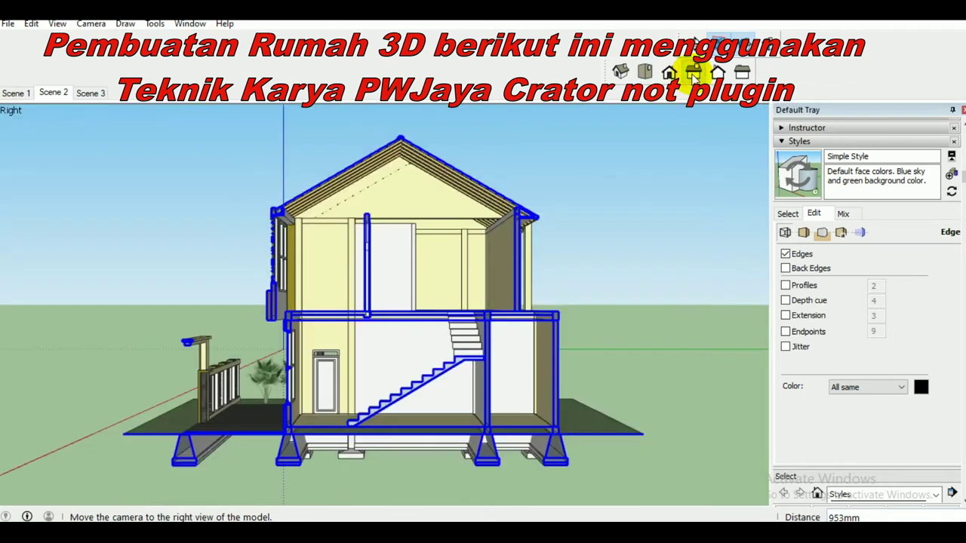
left_click(91, 23)
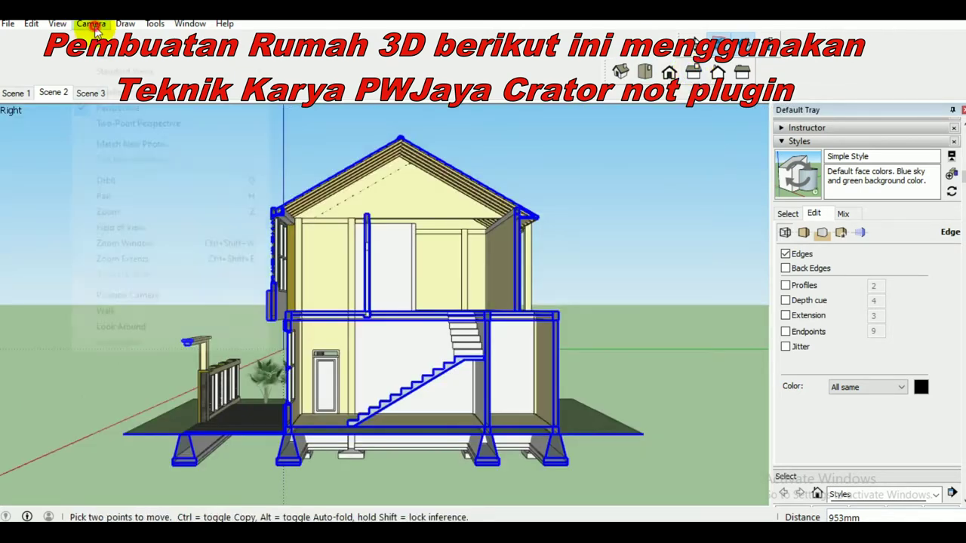
left_click(110, 92)
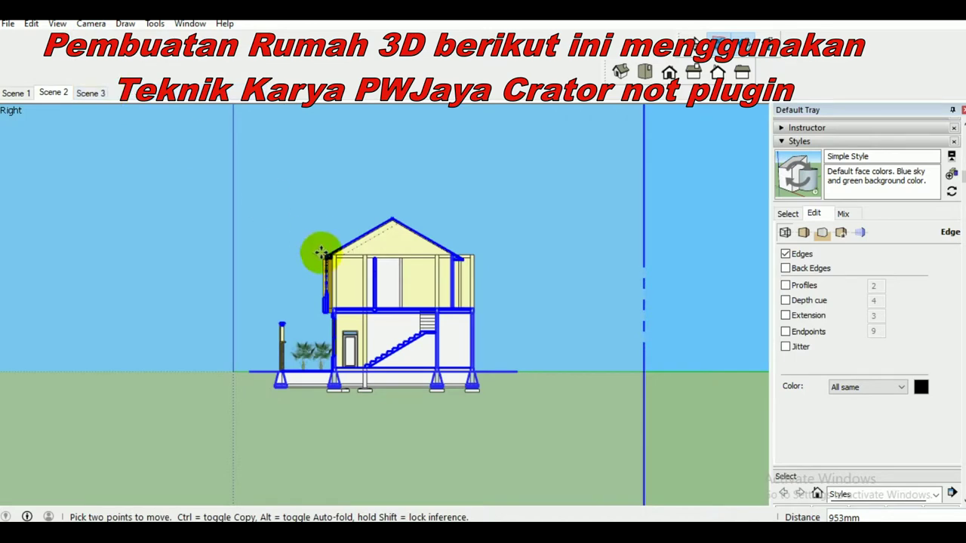
scroll(408, 345, "up", 2)
scroll(408, 345, "up", 2)
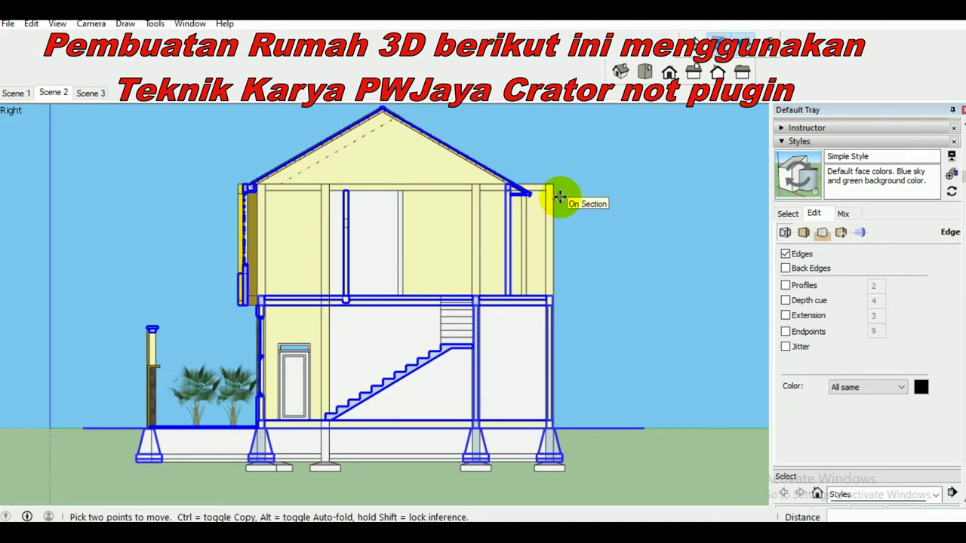
mouse_move(562, 187)
middle_mouse_down("shift")
mouse_move(614, 200)
mouse_move(595, 205)
mouse_move(617, 198)
mouse_move(598, 198)
middle_mouse_up("shift")
key("m")
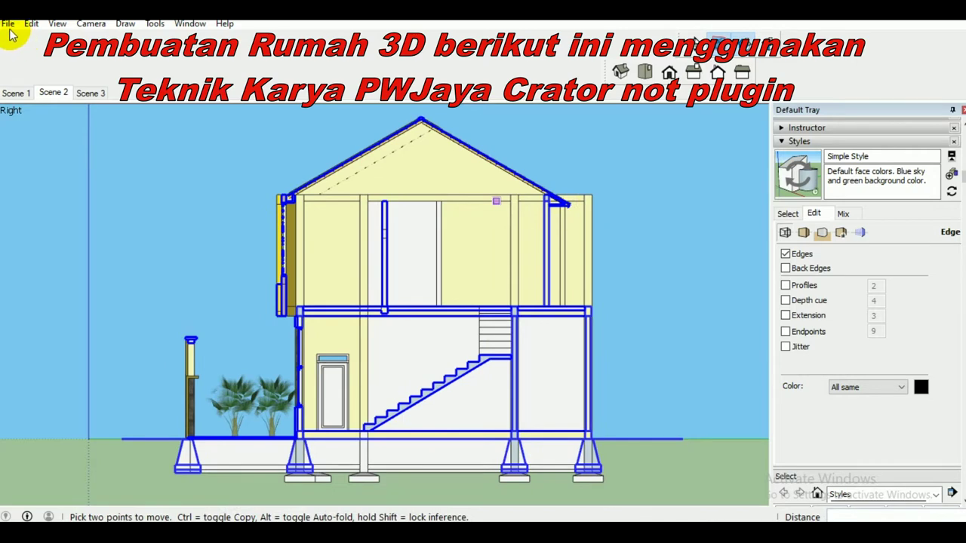
left_click(9, 23)
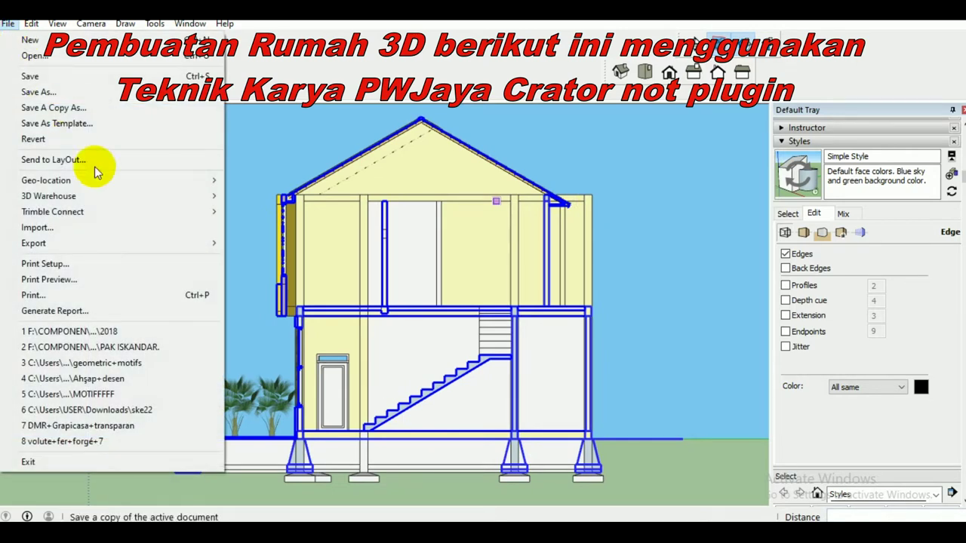
mouse_move(33, 243)
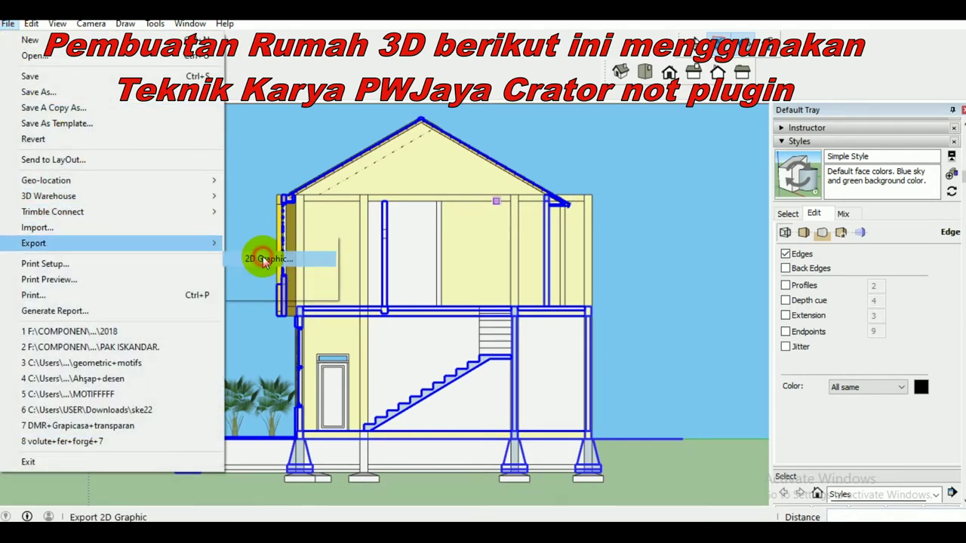
- Export the section as an AutoCAD DWG 2D graphic under the house file name, accepting the audit report
left_click(260, 258)
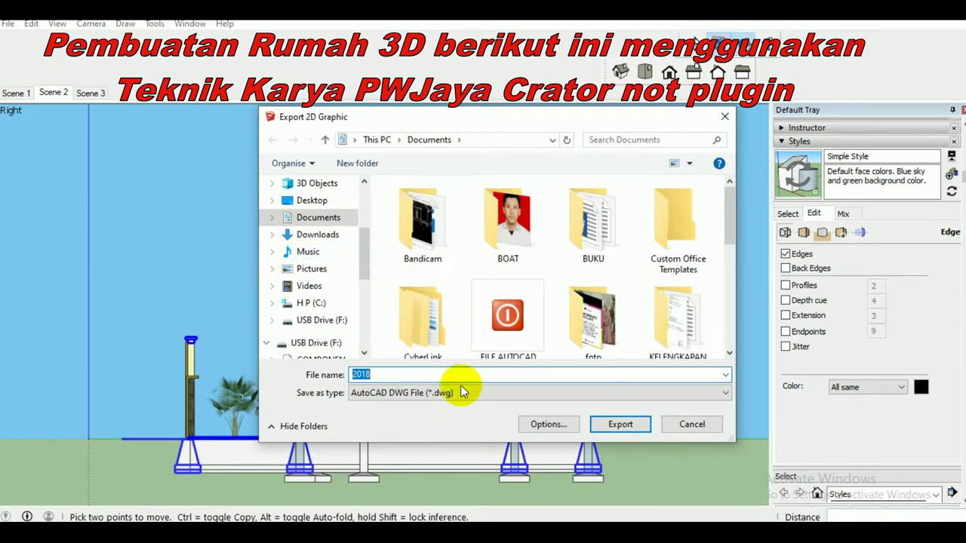
left_click(459, 393)
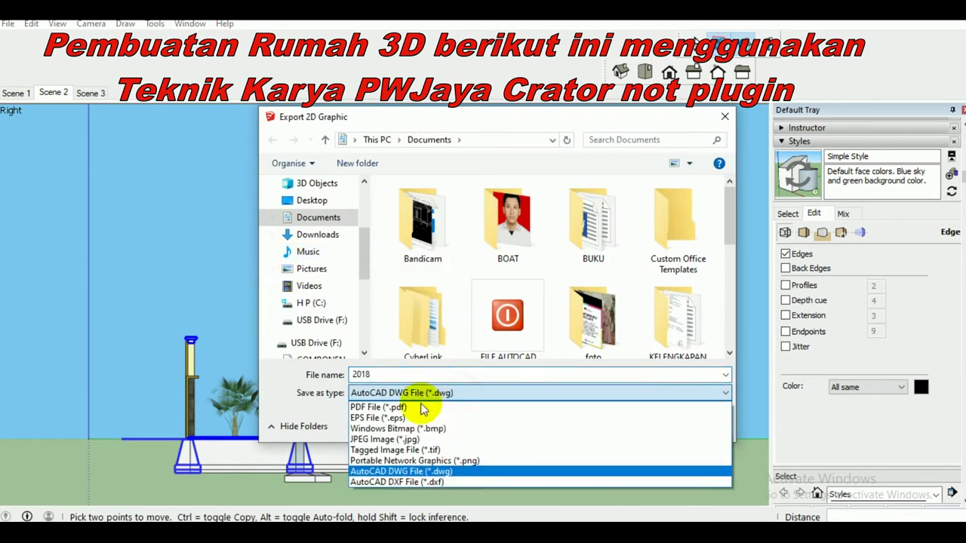
left_click(420, 471)
double_click(378, 375)
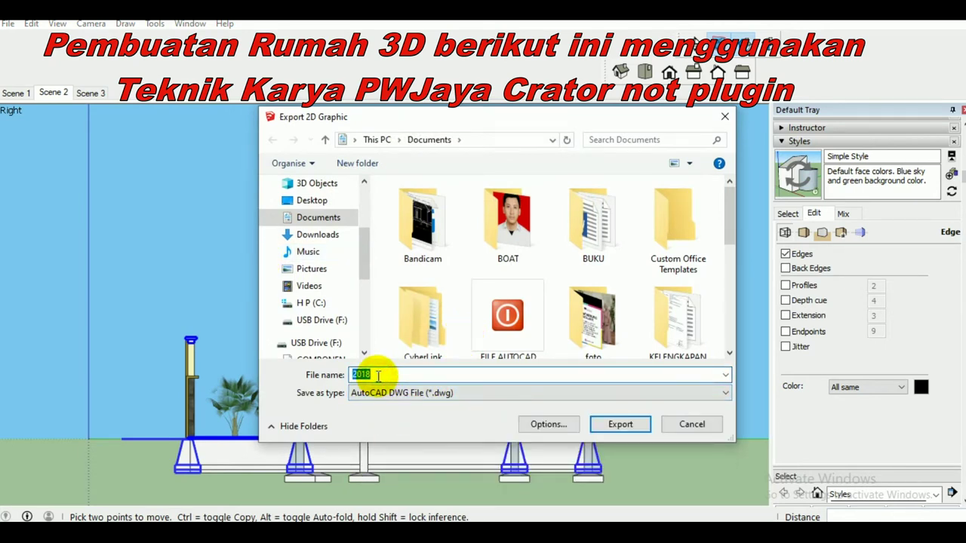
type("R")
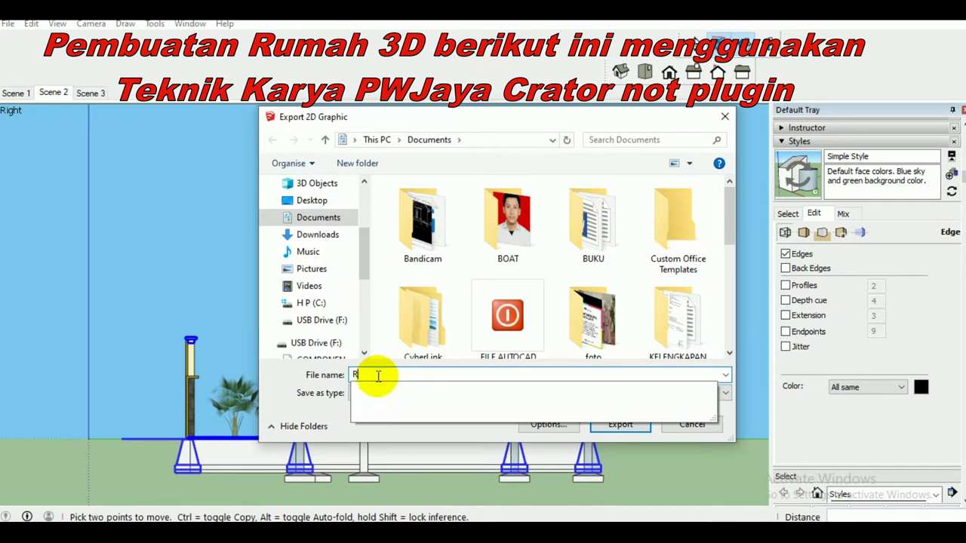
type("UMAH PAK I")
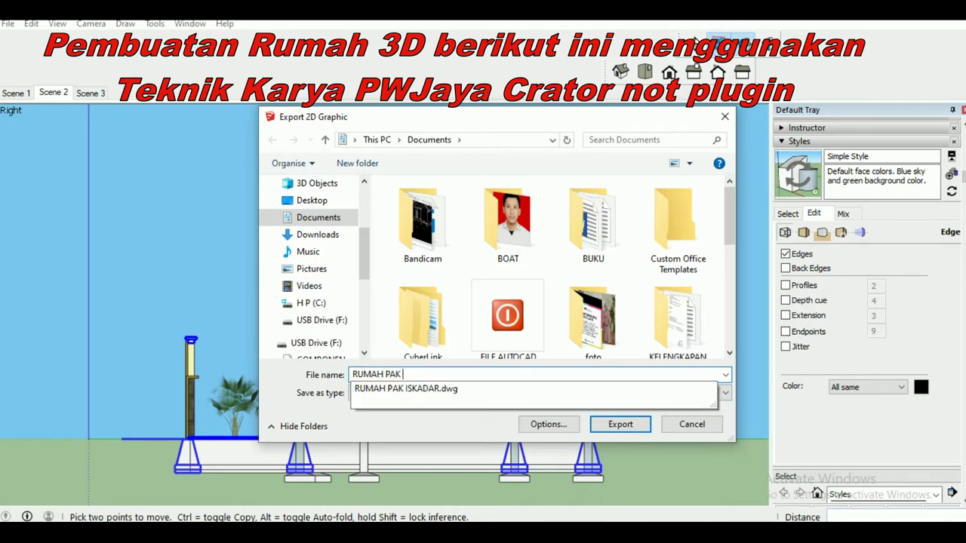
left_click(377, 390)
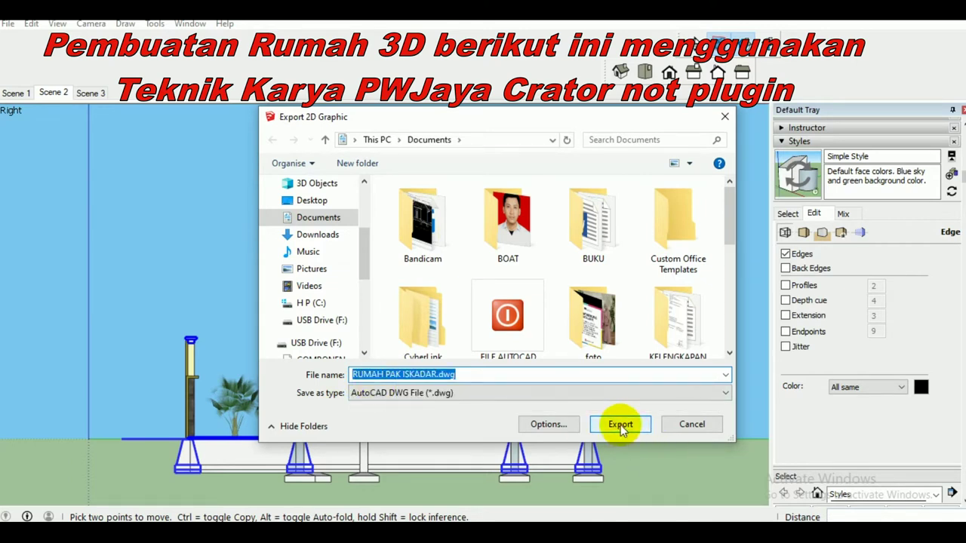
left_click(620, 425)
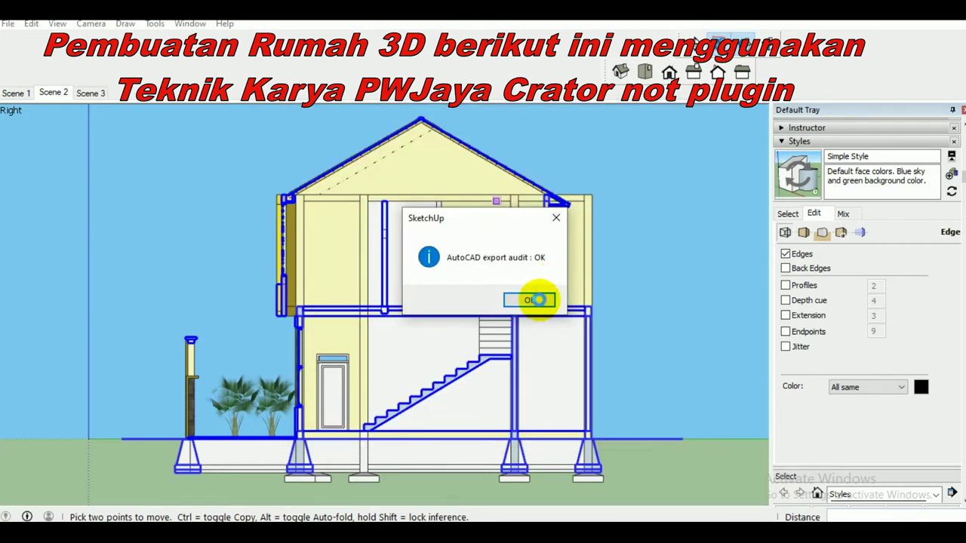
left_click(528, 300)
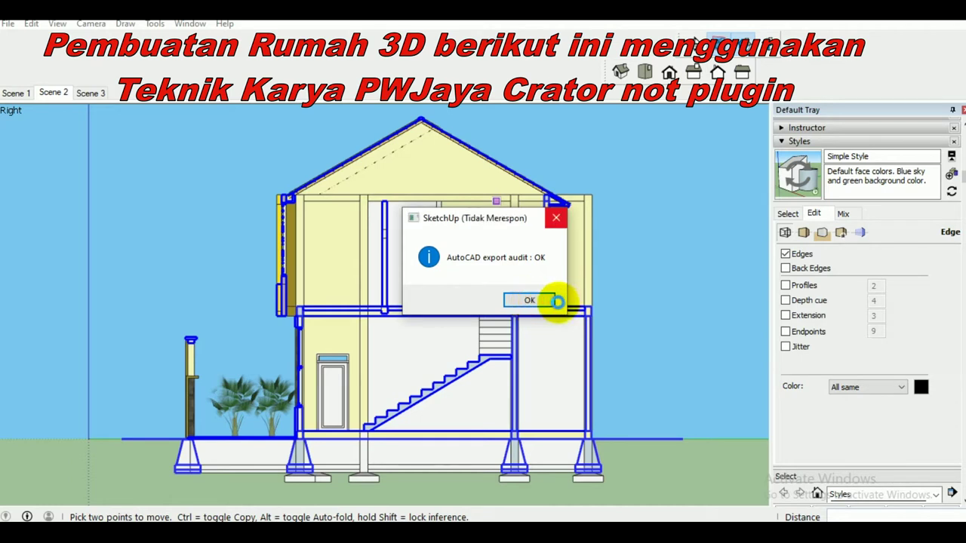
left_click(539, 301)
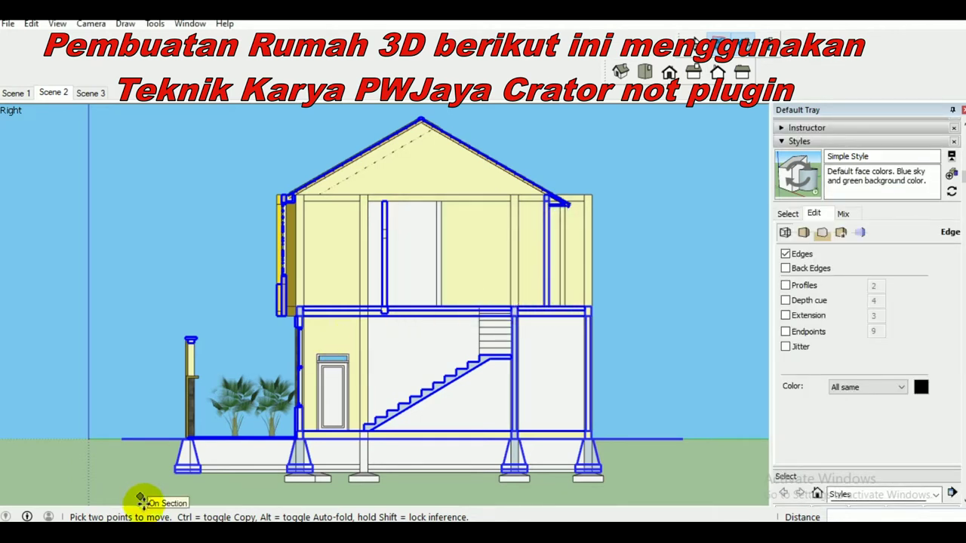
key("space")
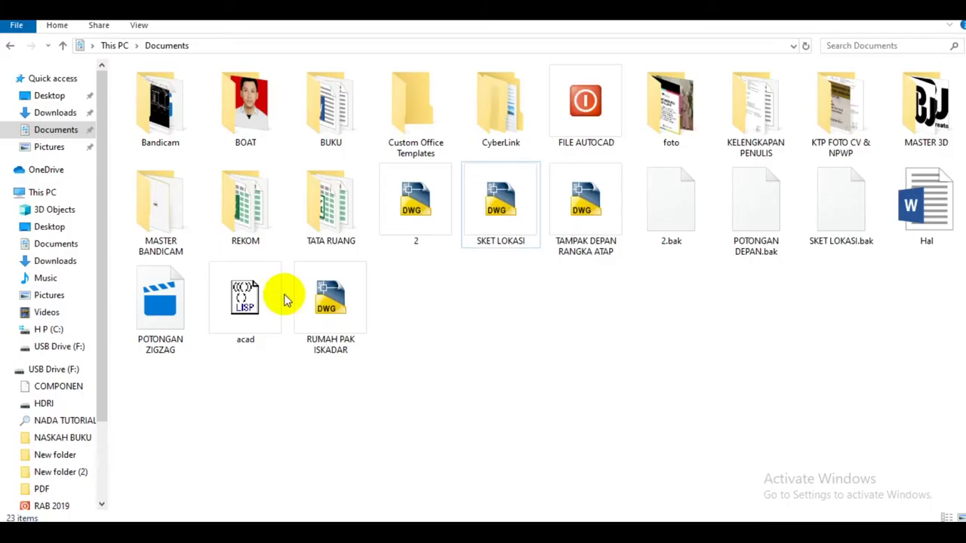
- Open the exported house DWG from the Documents folder in AutoCAD
left_click(317, 298)
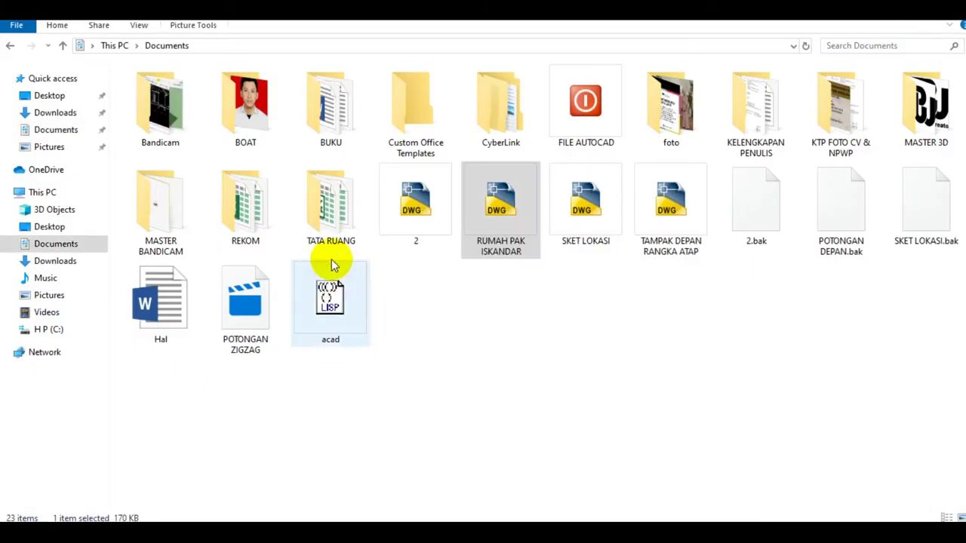
double_click(495, 208)
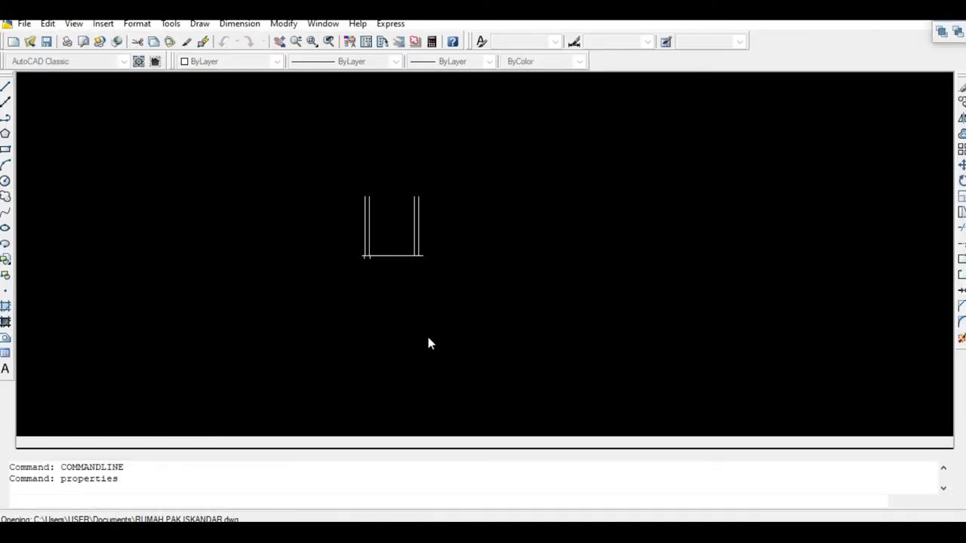
- Dimension 2300 between the bottom midpoints of the two footings below the stair
scroll(431, 353, "up", 4)
scroll(431, 353, "down", 5)
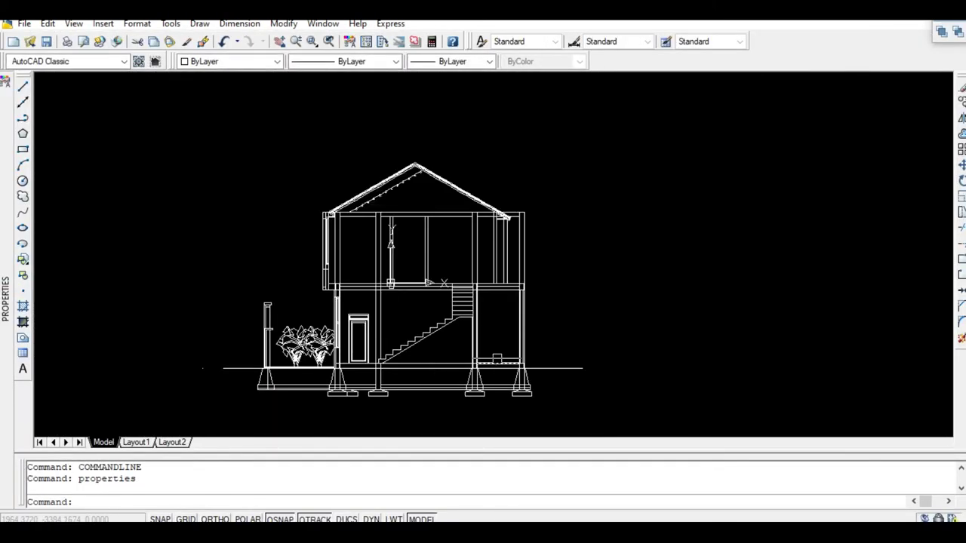
scroll(483, 354, "up", 3)
middle_click_drag(483, 354, 385, 288)
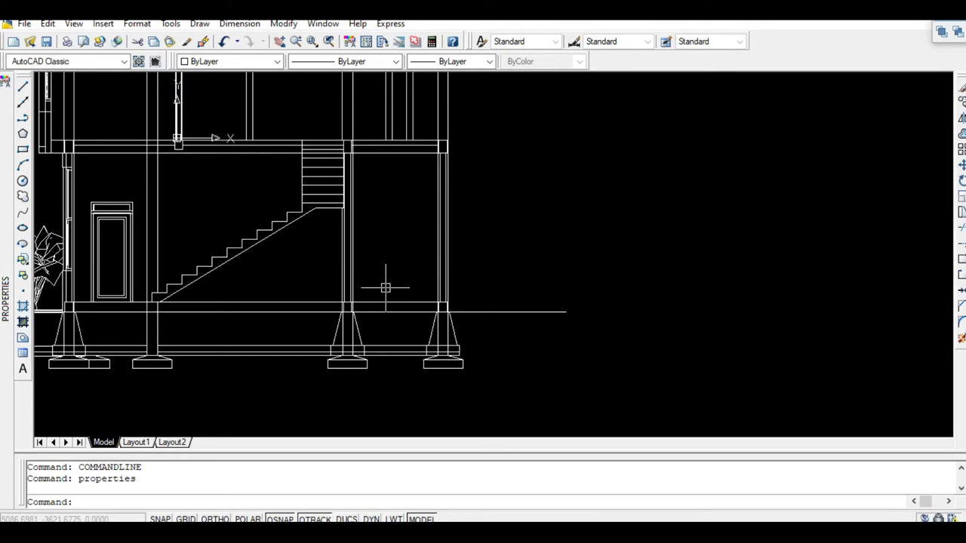
scroll(385, 288, "down", 3)
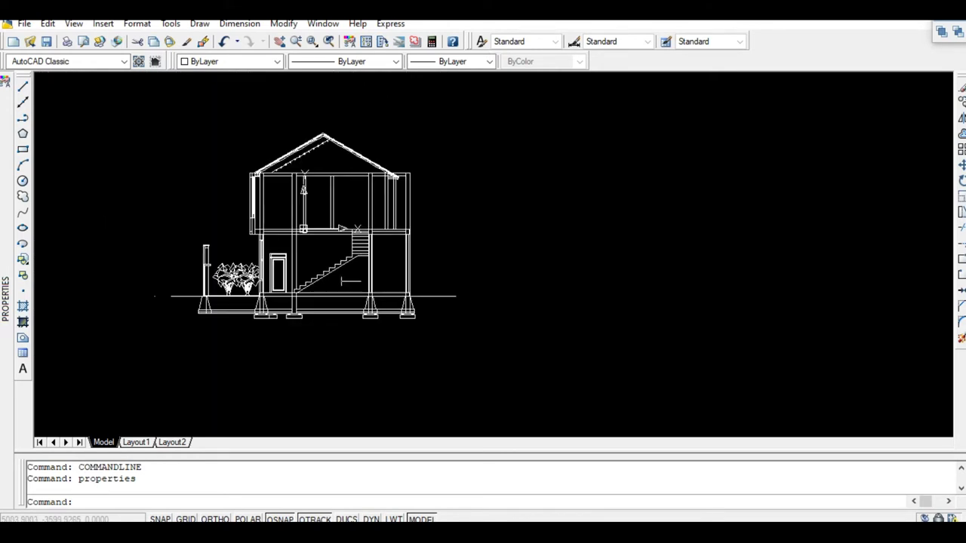
scroll(379, 328, "up", 2)
scroll(367, 319, "up", 3)
middle_click_drag(367, 319, 384, 334)
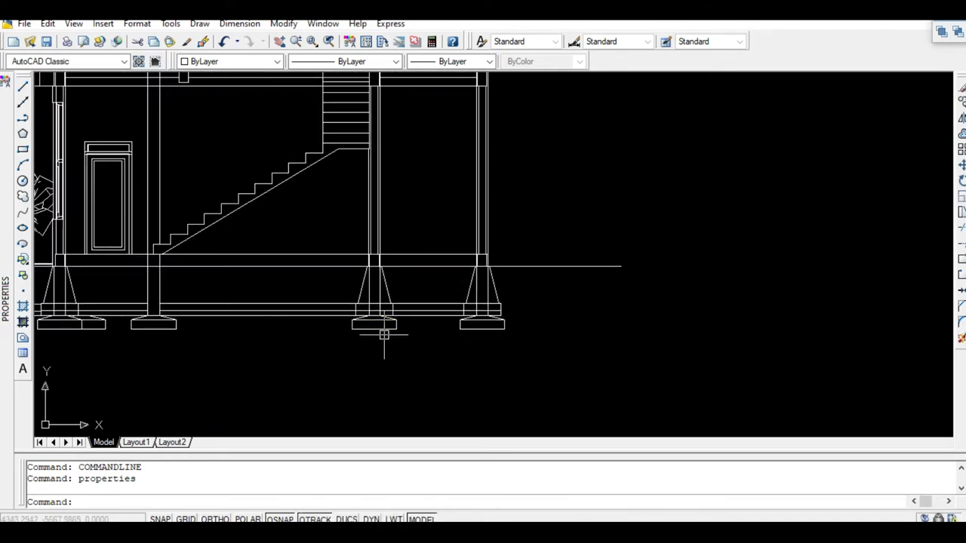
type("DLI")
key("Return")
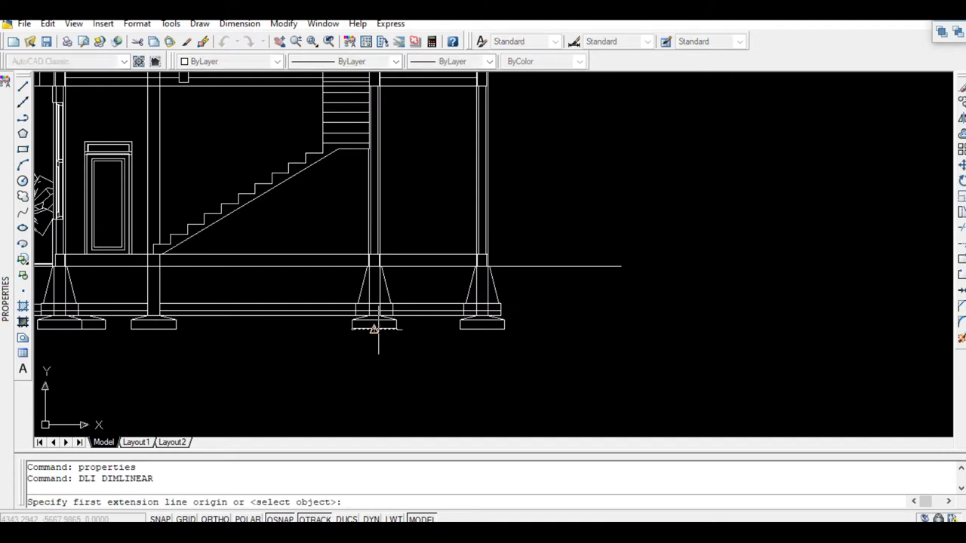
scroll(378, 332, "up", 3)
left_click(362, 308)
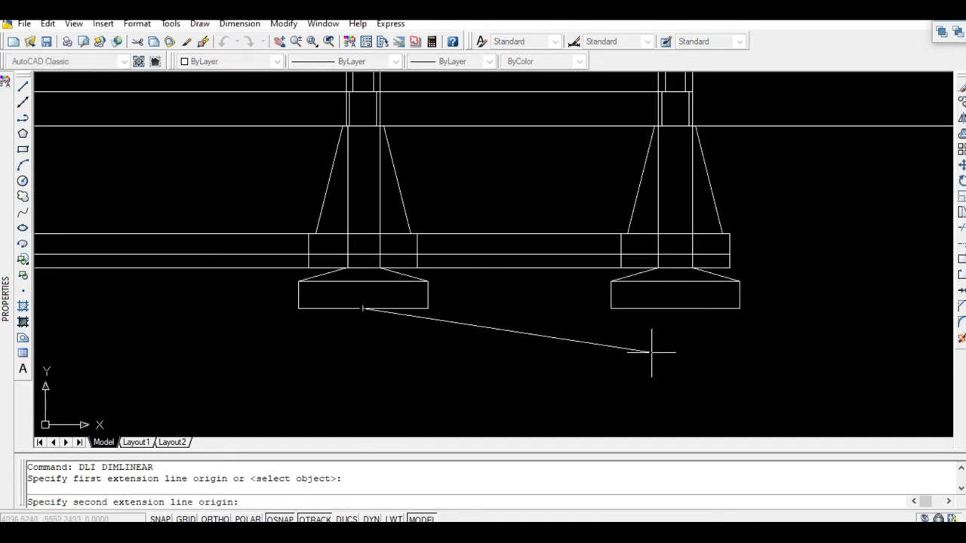
left_click(675, 309)
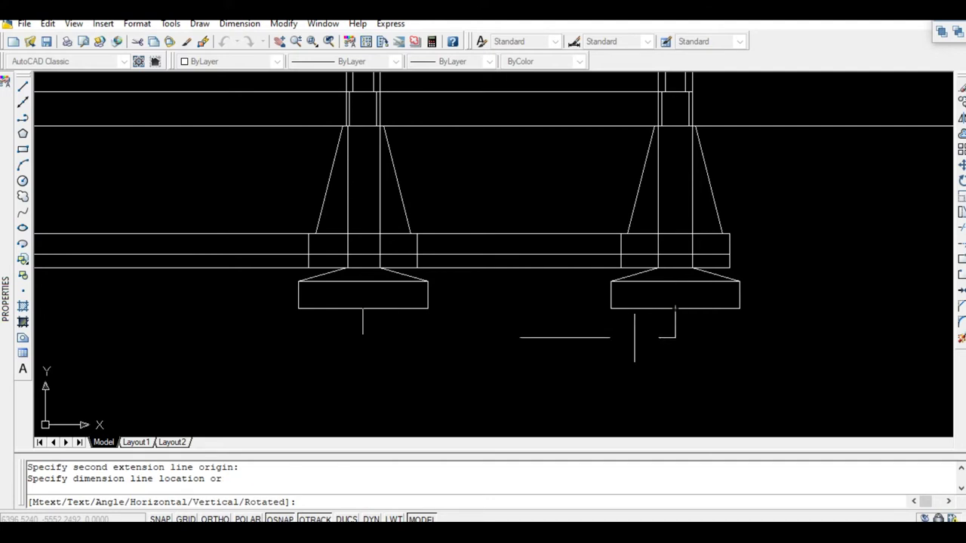
left_click(577, 370)
- Erase the trial 2300 footing dimension
scroll(449, 362, "up", 3)
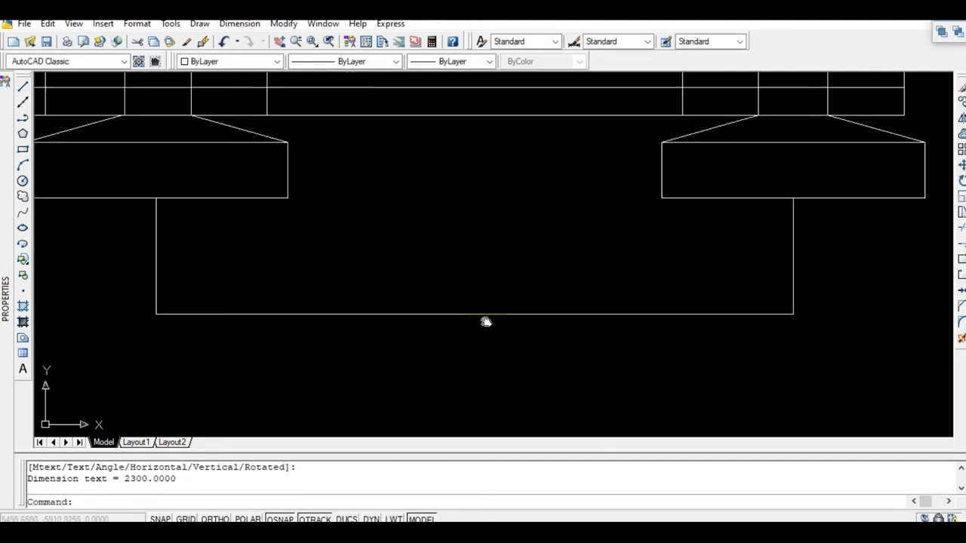
scroll(485, 314, "down", 2)
scroll(362, 295, "up", 5)
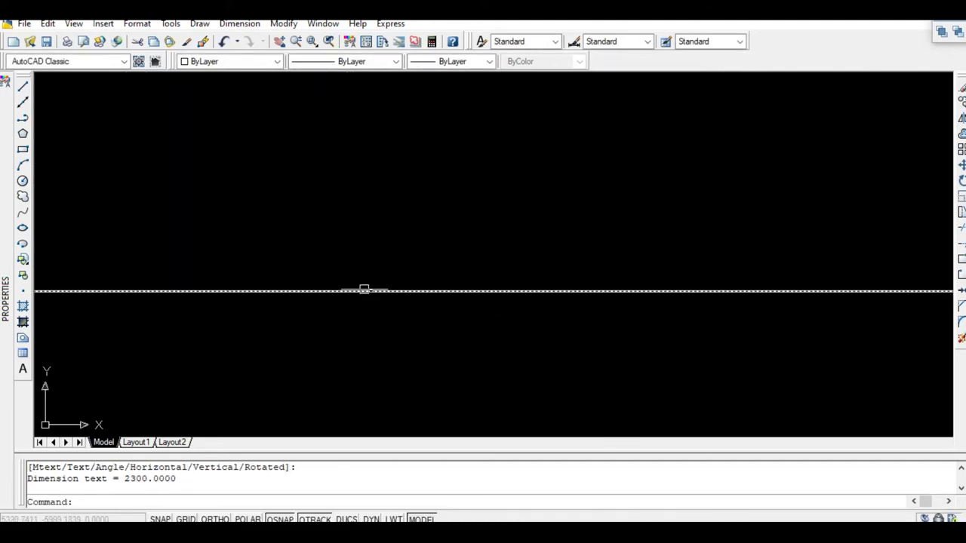
scroll(400, 295, "down", 2)
scroll(405, 265, "down", 1)
scroll(405, 267, "up", 2)
scroll(406, 268, "down", 1)
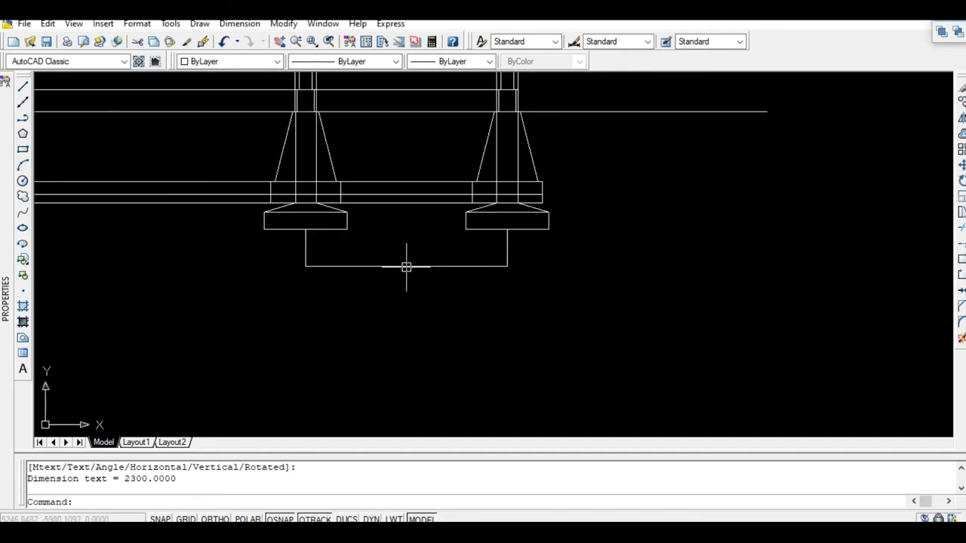
scroll(406, 267, "up", 2)
type("e")
key("Return")
left_click(421, 314)
left_click(369, 229)
key("Return")
scroll(369, 228, "down", 4)
middle_click_drag(367, 227, 407, 265)
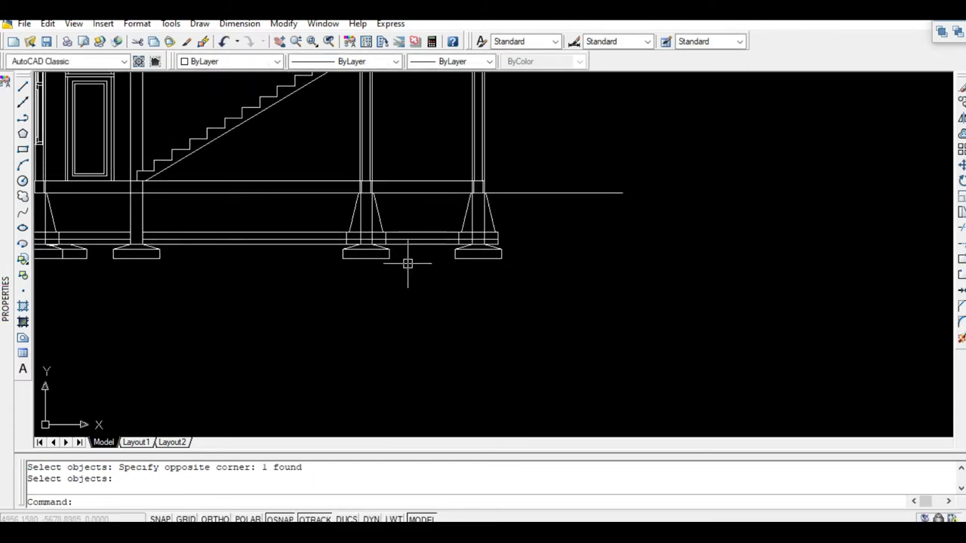
scroll(296, 247, "up", 3)
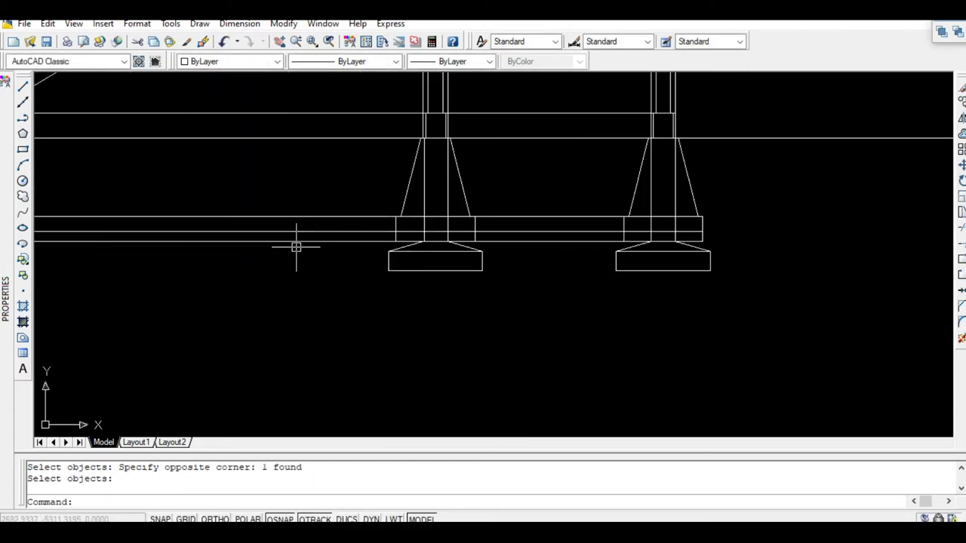
scroll(296, 247, "down", 2)
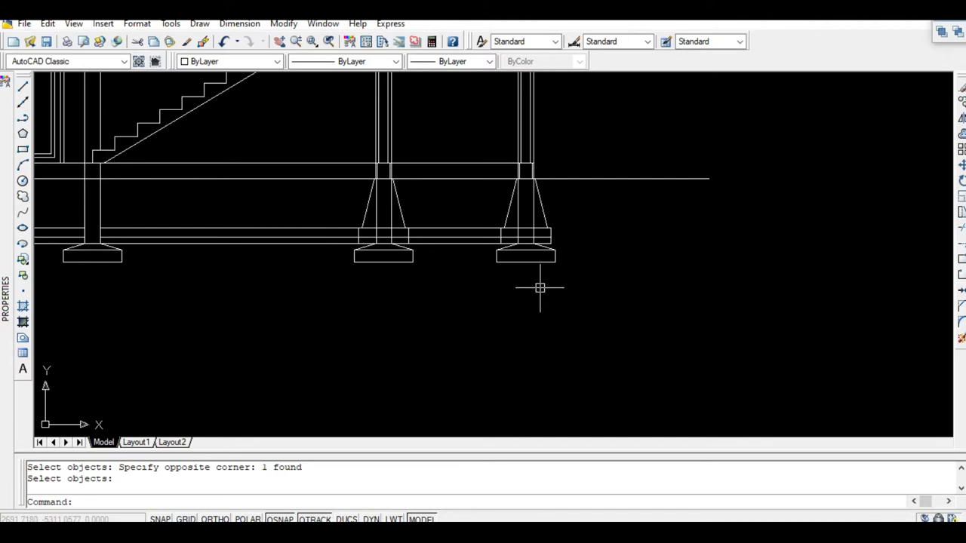
scroll(382, 261, "up", 3)
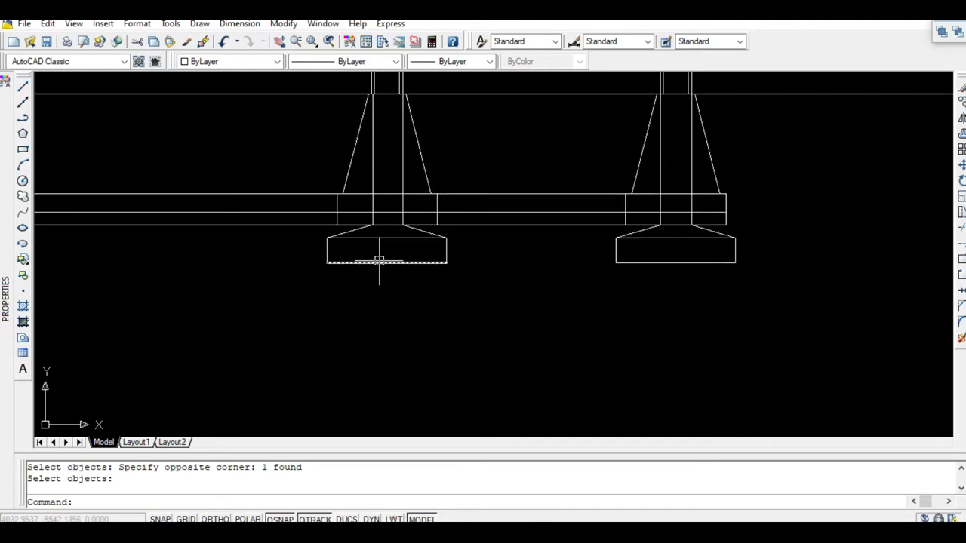
scroll(379, 261, "down", 4)
scroll(379, 261, "up", 1)
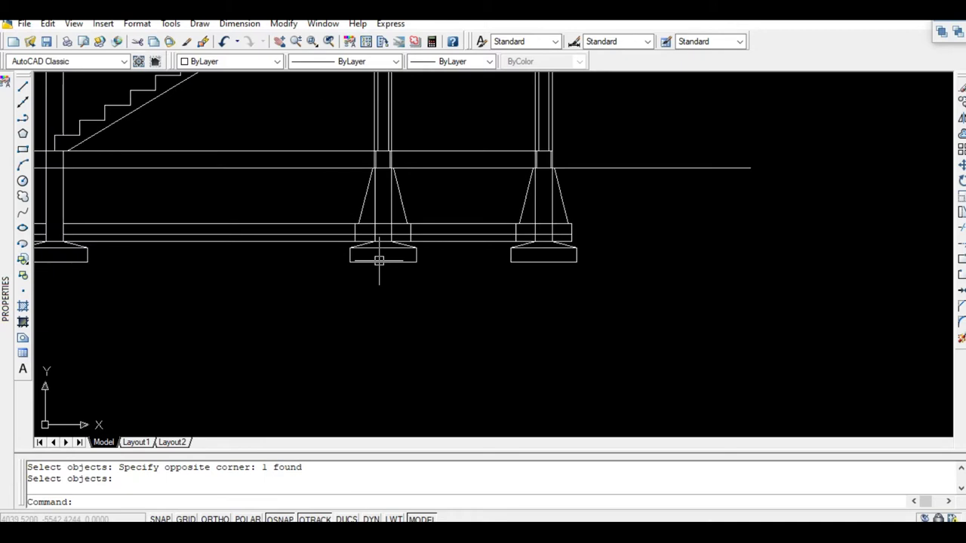
scroll(379, 261, "up", 1)
scroll(465, 275, "down", 4)
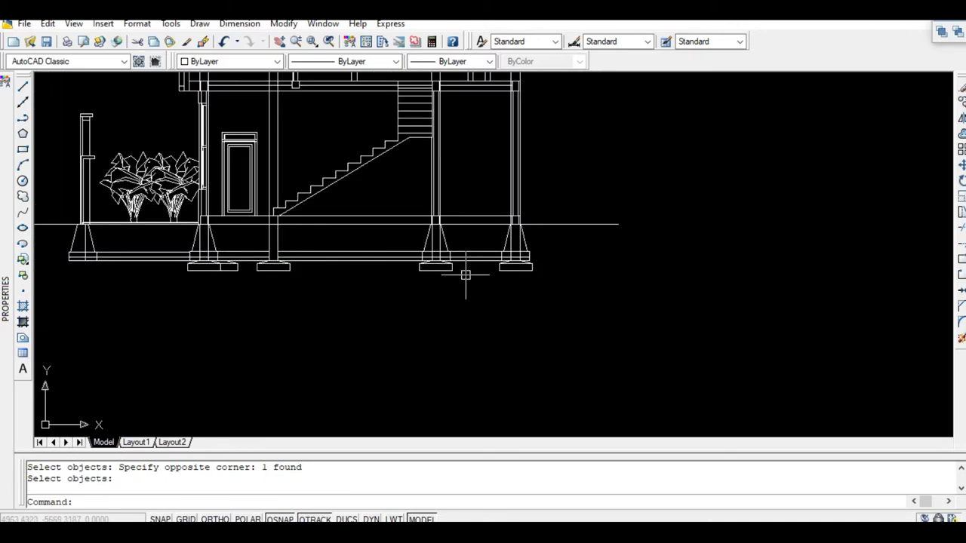
scroll(719, 199, "up", 2)
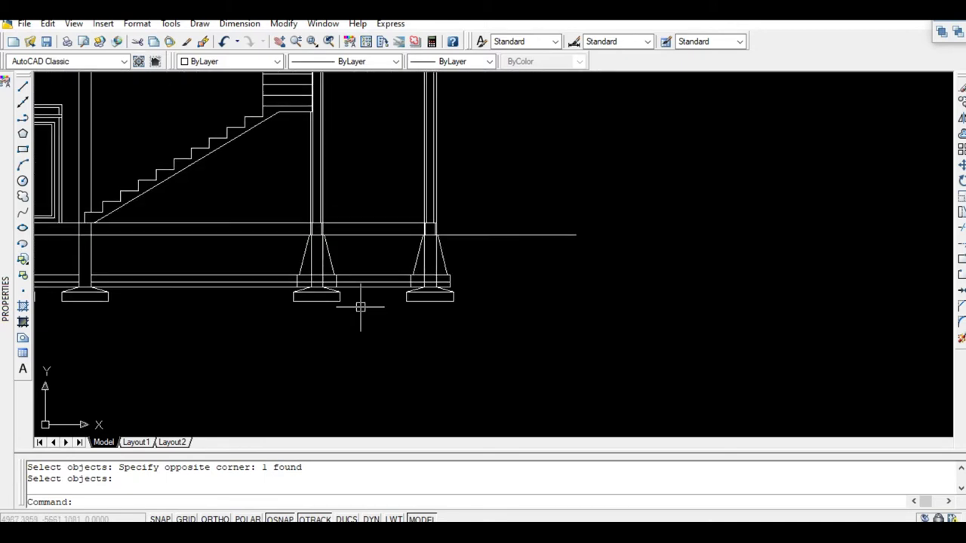
scroll(361, 308, "down", 2)
scroll(358, 305, "down", 3)
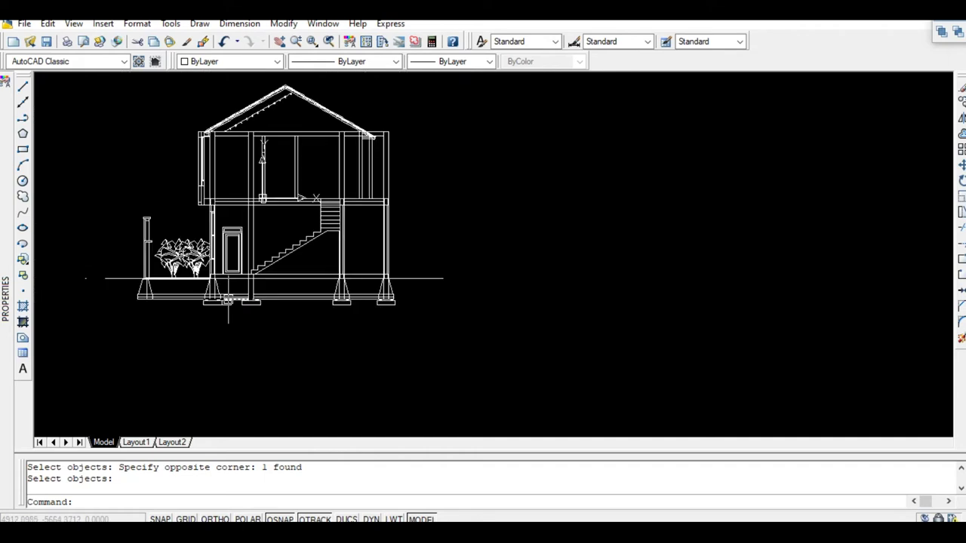
scroll(252, 314, "up", 3)
scroll(215, 306, "up", 3)
scroll(217, 307, "down", 2)
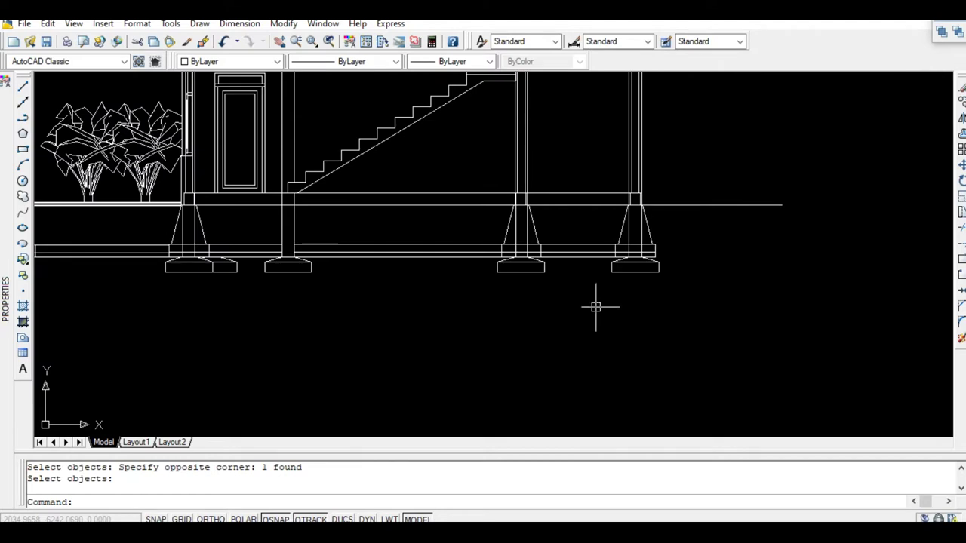
scroll(578, 416, "down", 1)
scroll(556, 196, "up", 2)
scroll(566, 280, "down", 4)
scroll(566, 283, "up", 3)
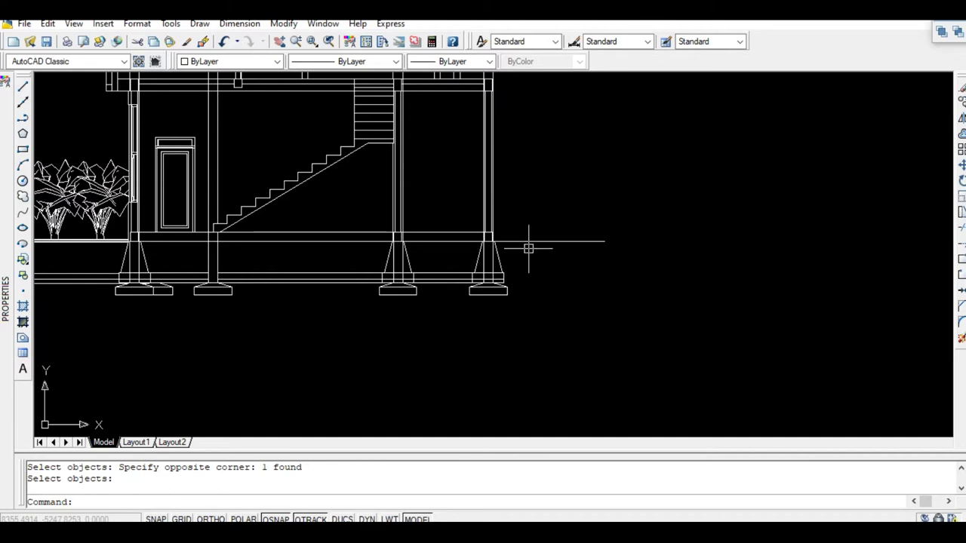
scroll(474, 289, "up", 3)
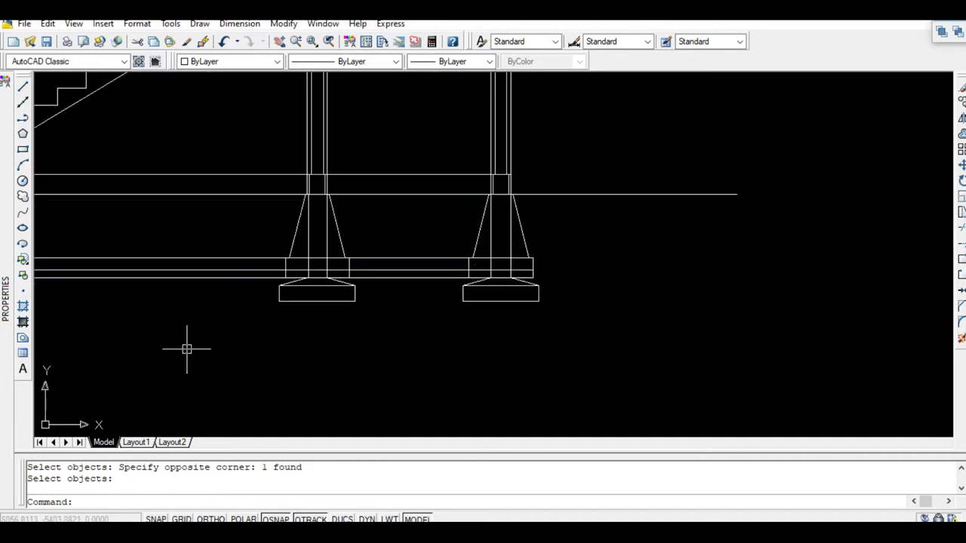
scroll(489, 361, "down", 2)
type("D")
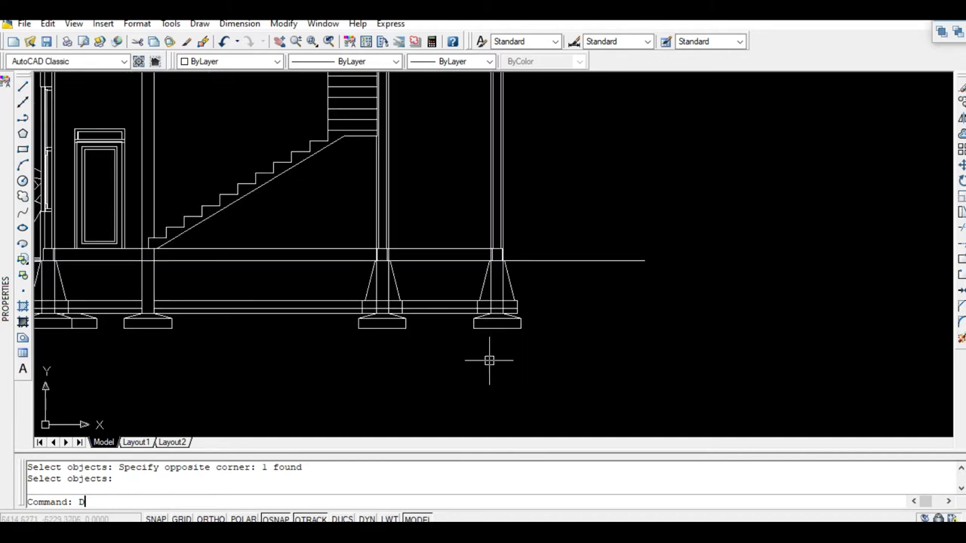
key("Return")
- Give the Standard dimension style text height 120, 0.00 precision and scale factor 0.001, and make it current
left_click(625, 241)
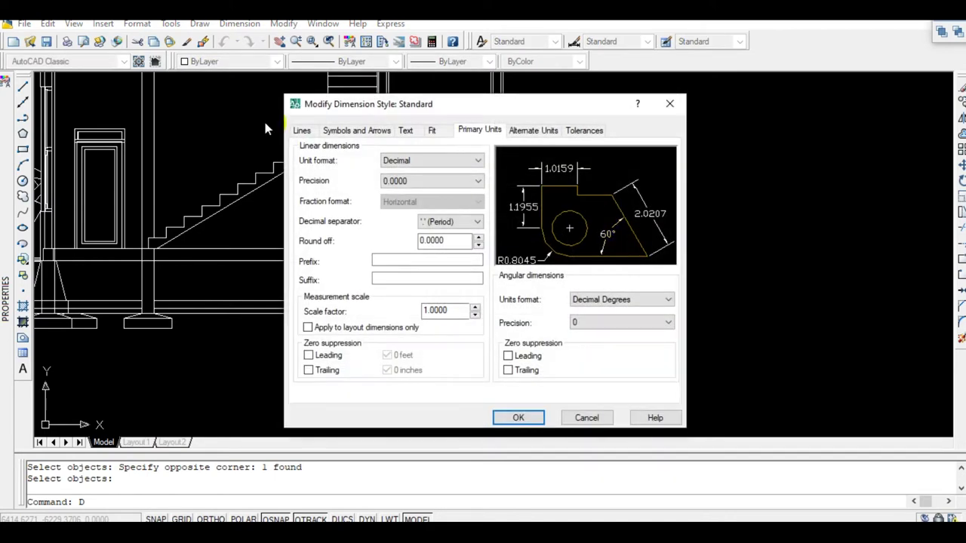
left_click(406, 131)
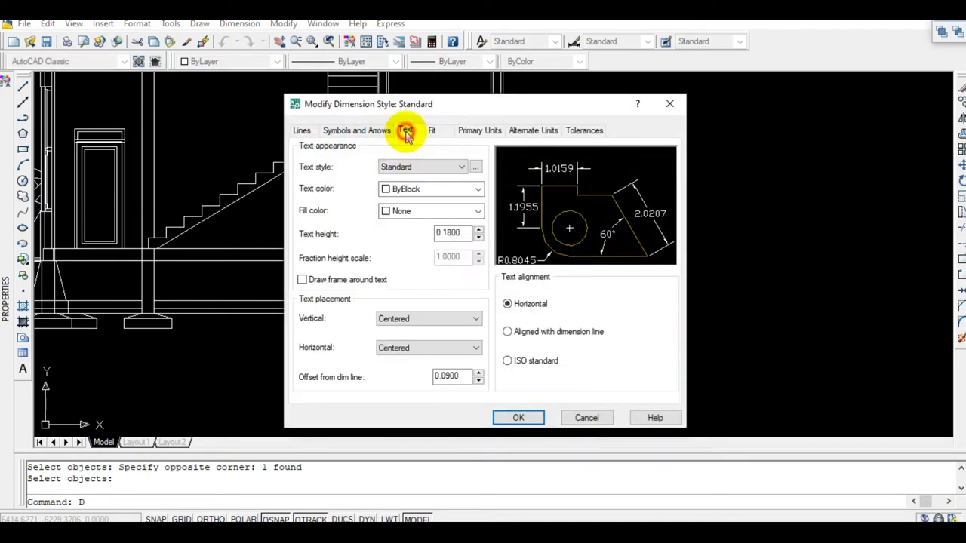
double_click(452, 233)
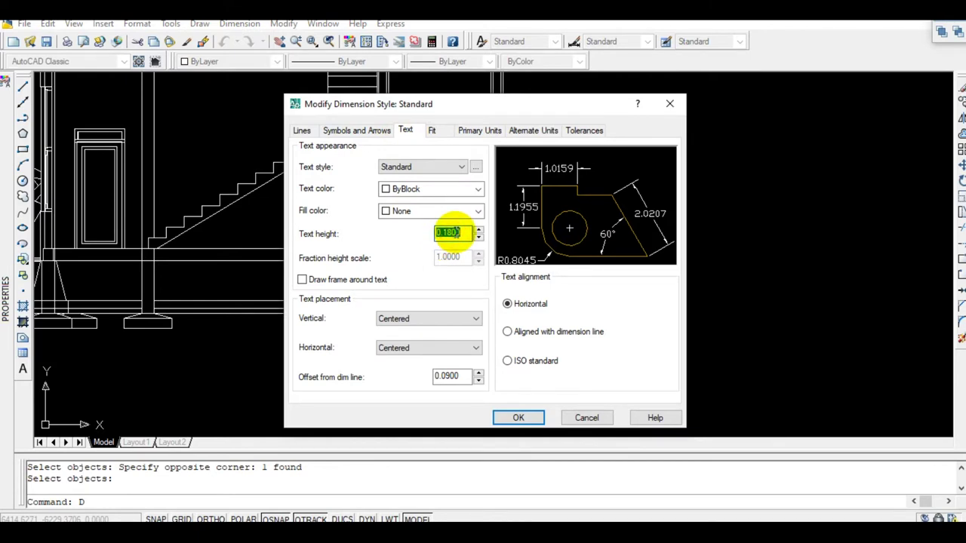
type("120")
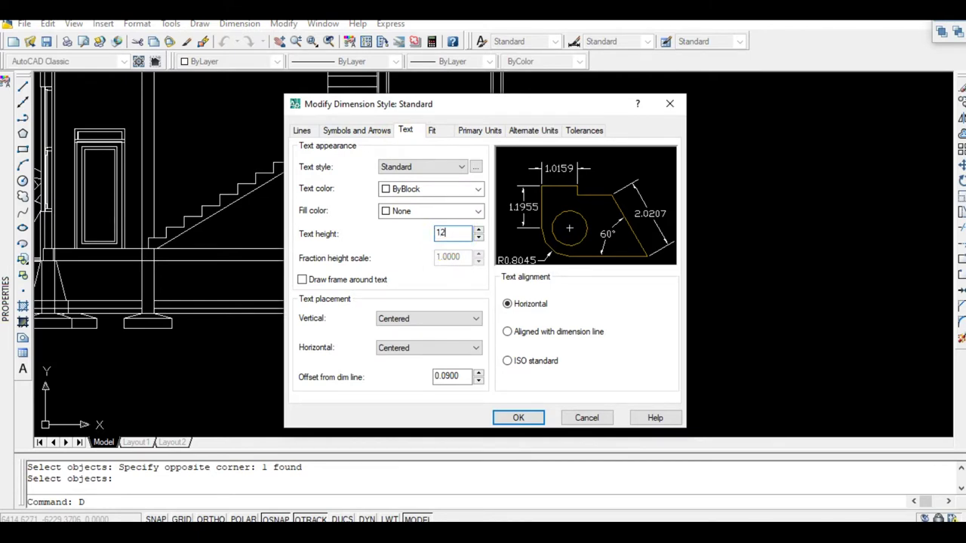
left_click(477, 134)
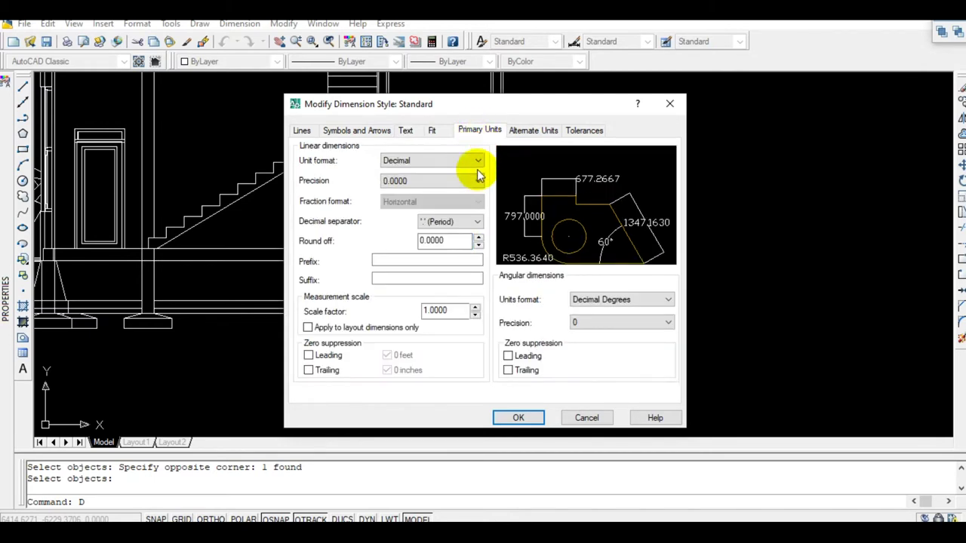
left_click(456, 181)
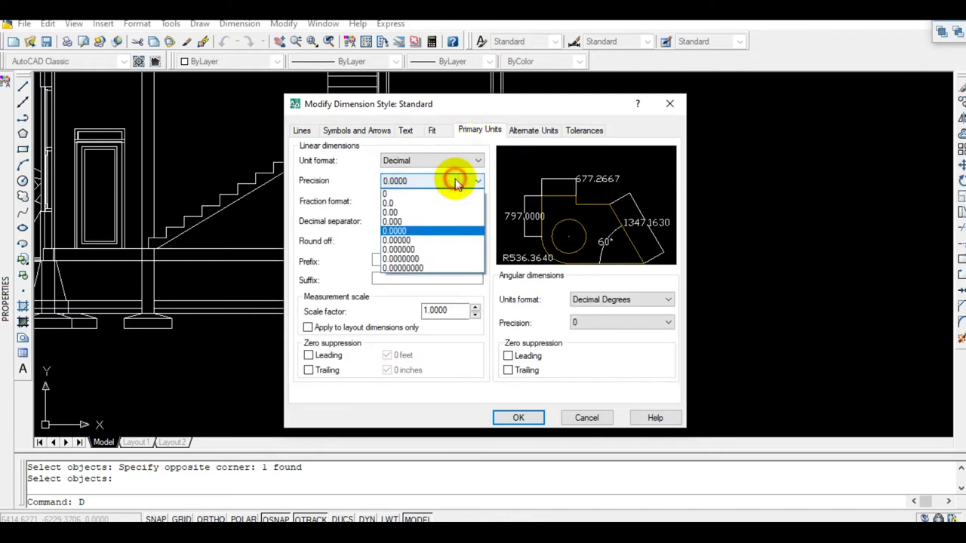
left_click(423, 213)
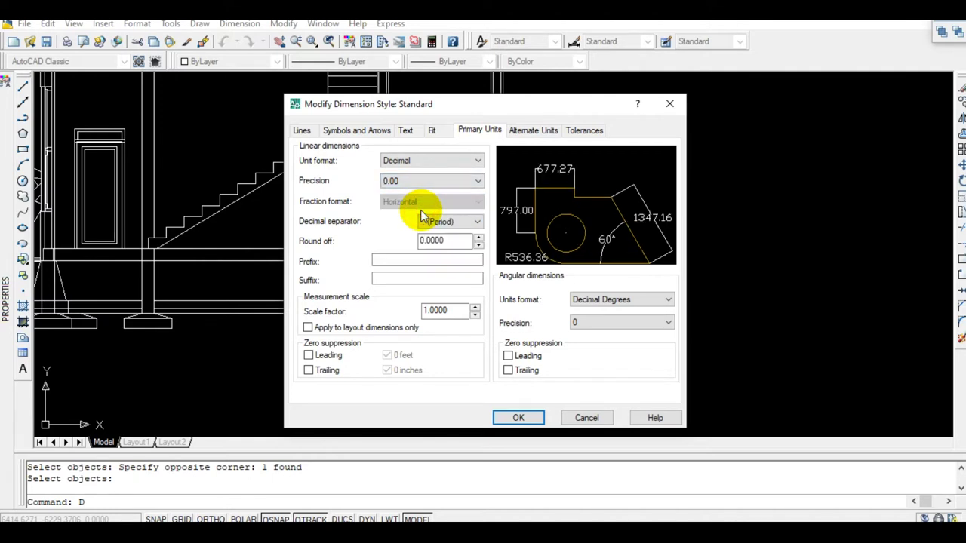
left_click(455, 312)
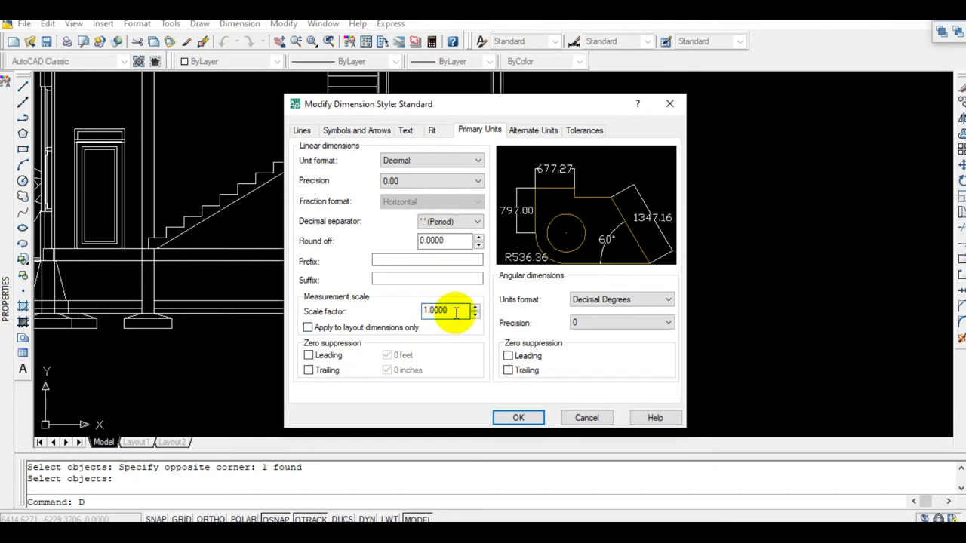
type("1")
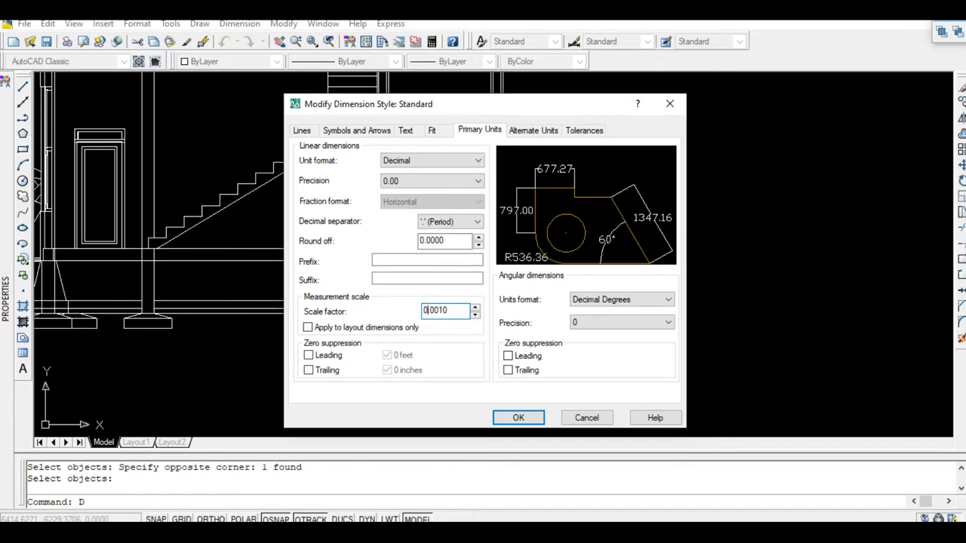
left_click(532, 416)
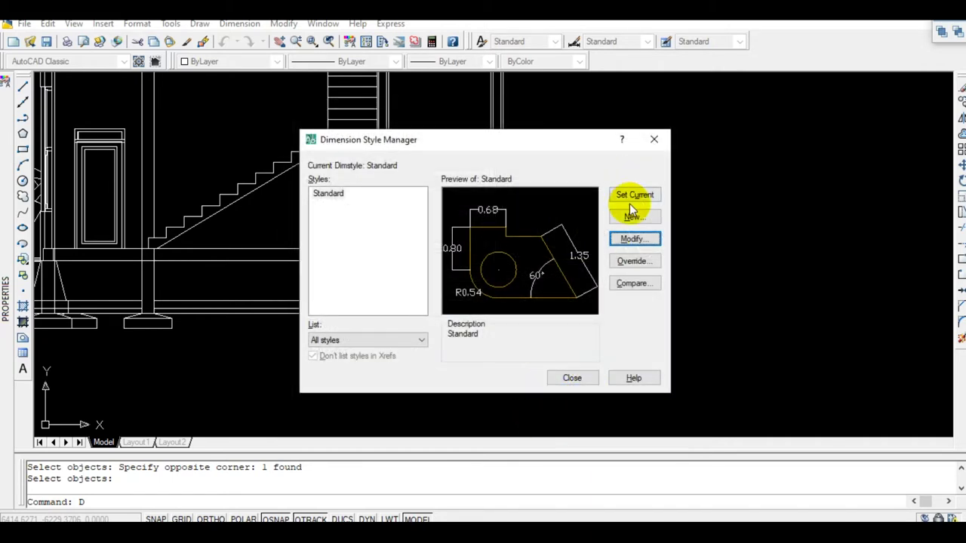
left_click(633, 199)
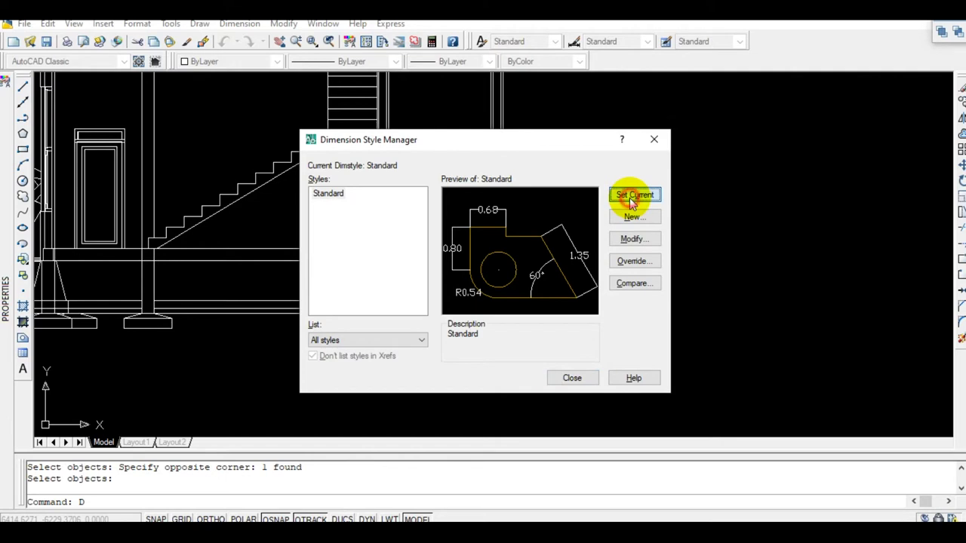
left_click(570, 385)
- Start a linear dimension between two footing points
scroll(414, 323, "up", 2)
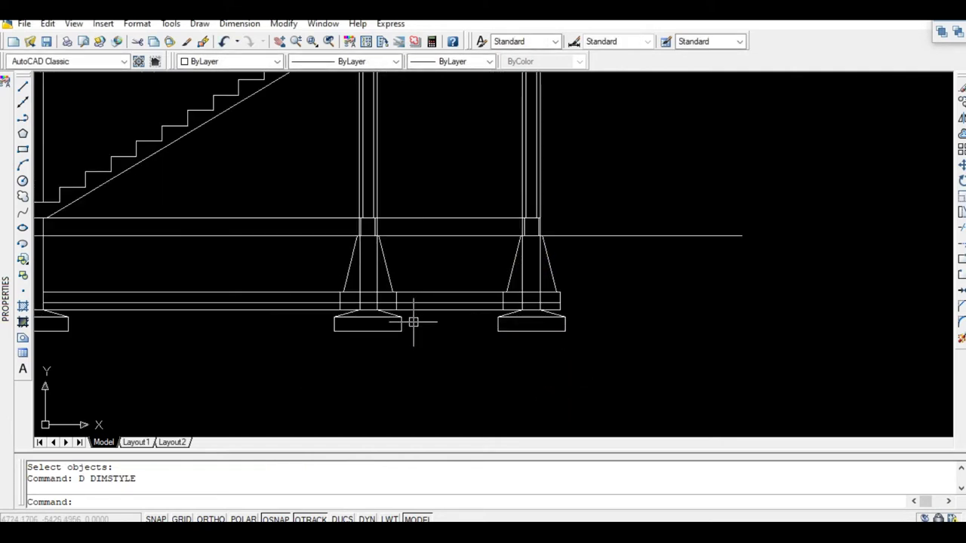
left_click(465, 502)
type("DLI")
key("Return")
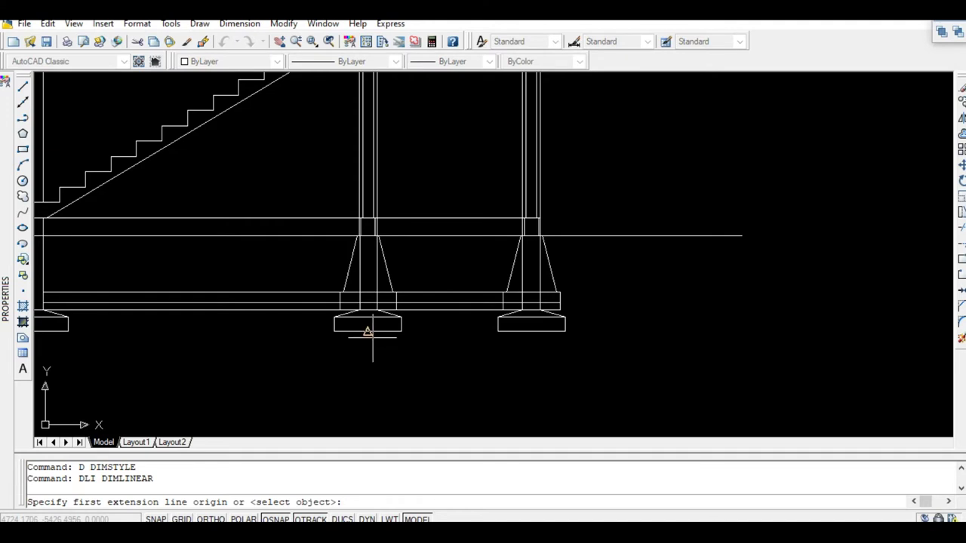
left_click(368, 331)
left_click(500, 332)
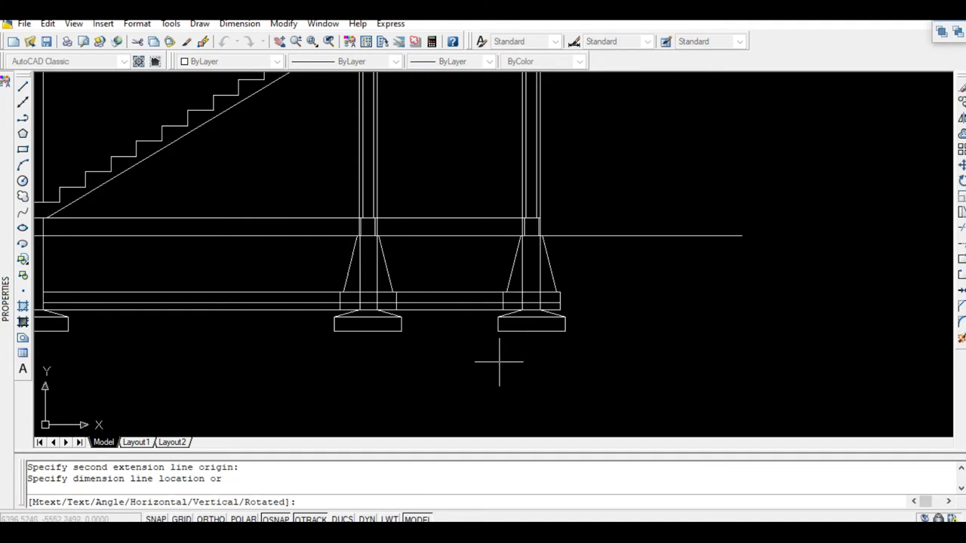
- Place the 2.30 dimension below the footings and zoom in to inspect its tiny arrowhead
left_click(501, 360)
scroll(448, 356, "up", 5)
scroll(501, 302, "down", 3)
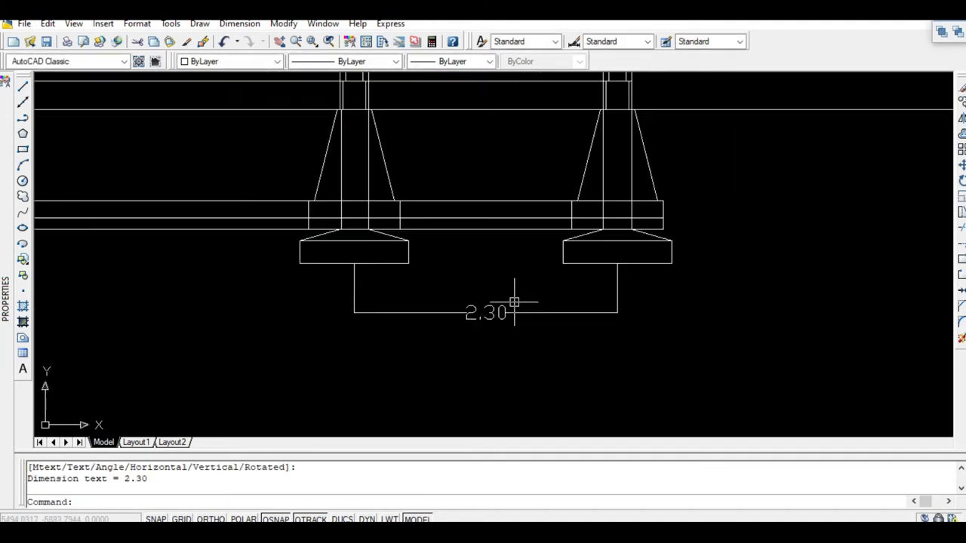
scroll(505, 309, "up", 2)
scroll(505, 307, "up", 3)
scroll(453, 279, "down", 5)
scroll(466, 280, "up", 4)
scroll(483, 279, "up", 2)
scroll(362, 281, "down", 2)
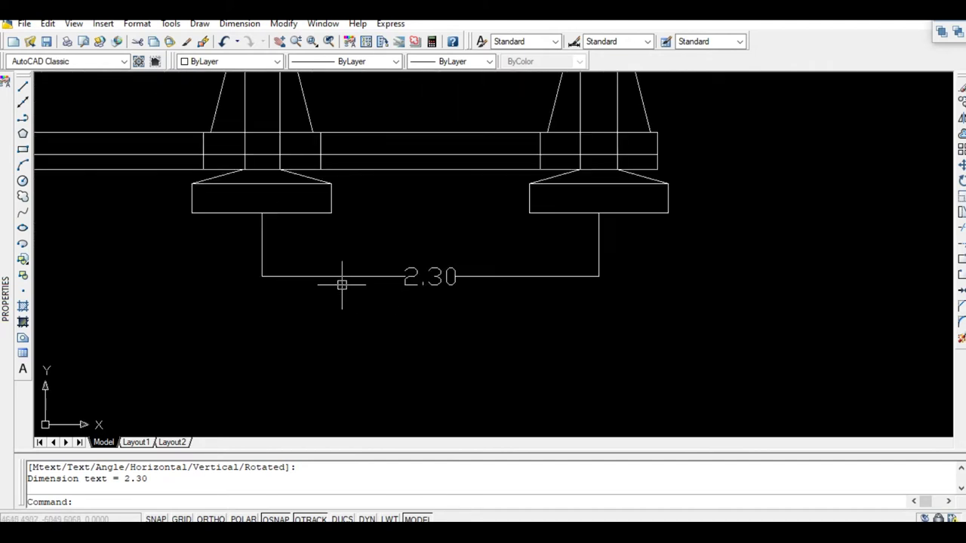
scroll(302, 276, "up", 3)
scroll(265, 274, "up", 2)
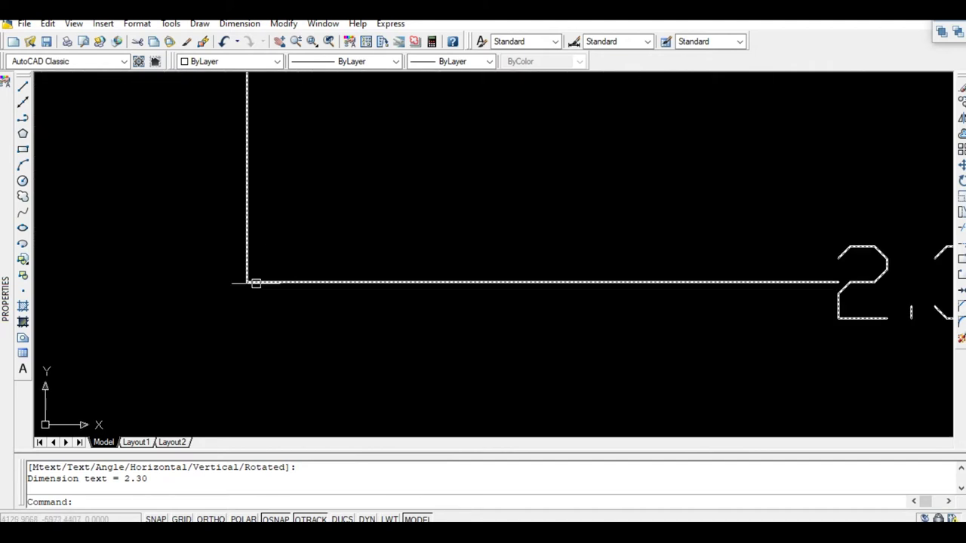
scroll(221, 318, "down", 3)
scroll(221, 319, "up", 3)
scroll(218, 317, "down", 4)
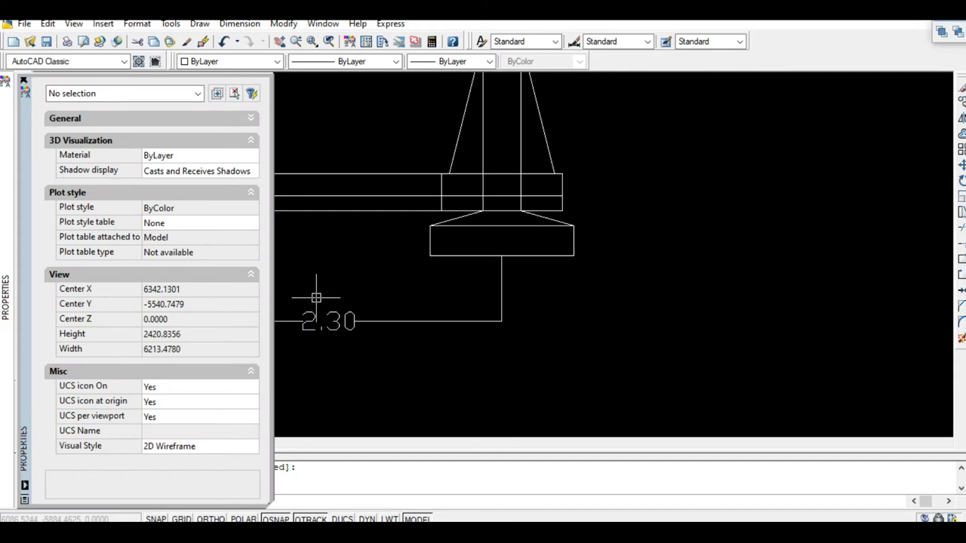
scroll(368, 288, "up", 2)
scroll(422, 291, "up", 1)
scroll(227, 266, "up", 4)
type("D")
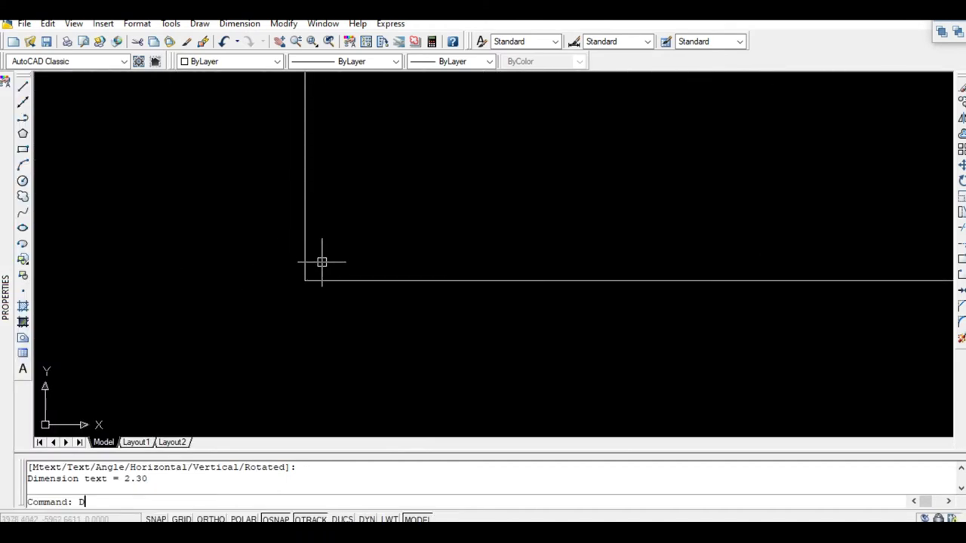
key("Return")
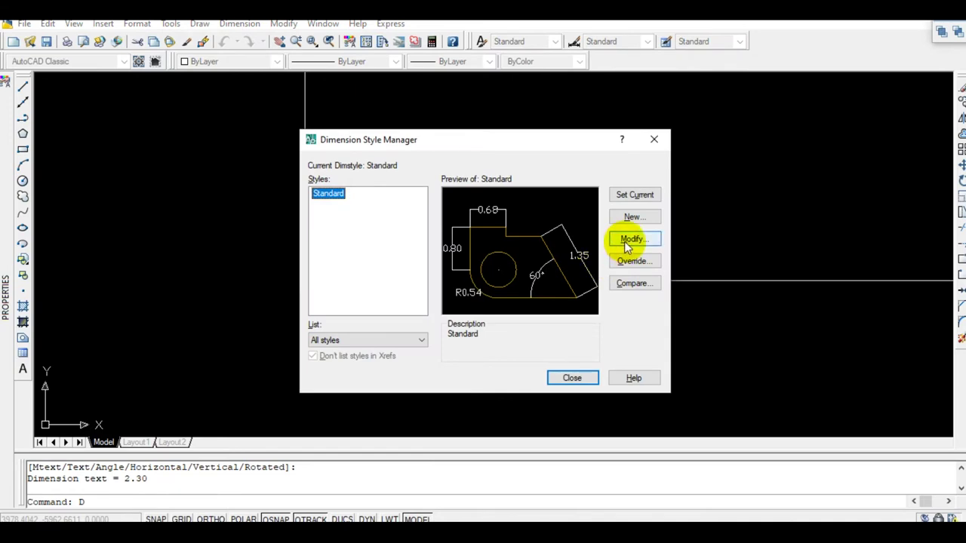
- Give the Standard dimension style closed filled arrowheads at size 100
left_click(626, 241)
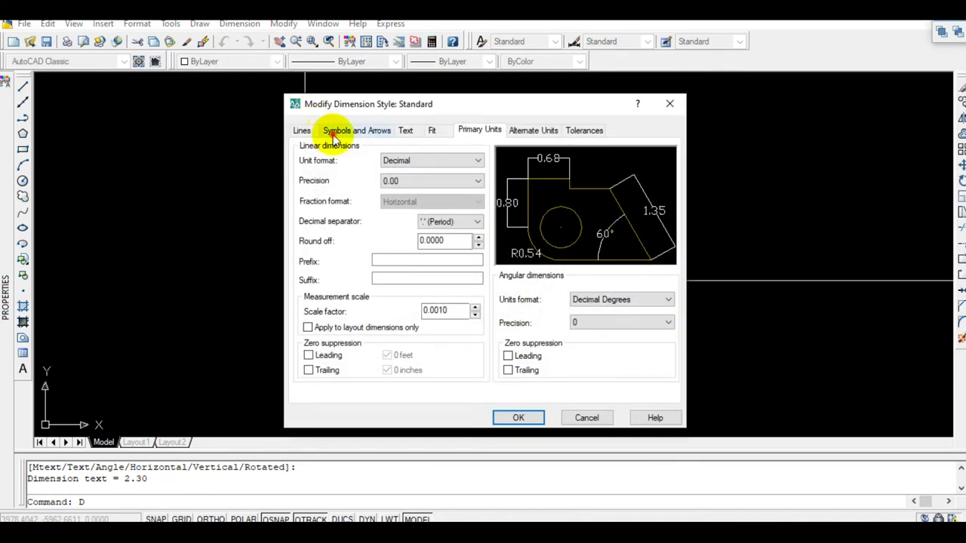
left_click(333, 135)
left_click(337, 182)
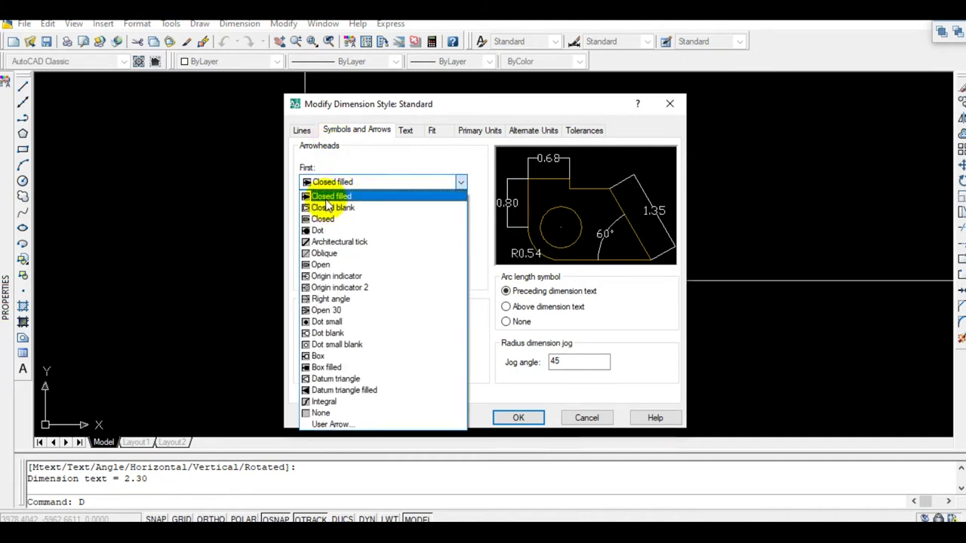
left_click(326, 198)
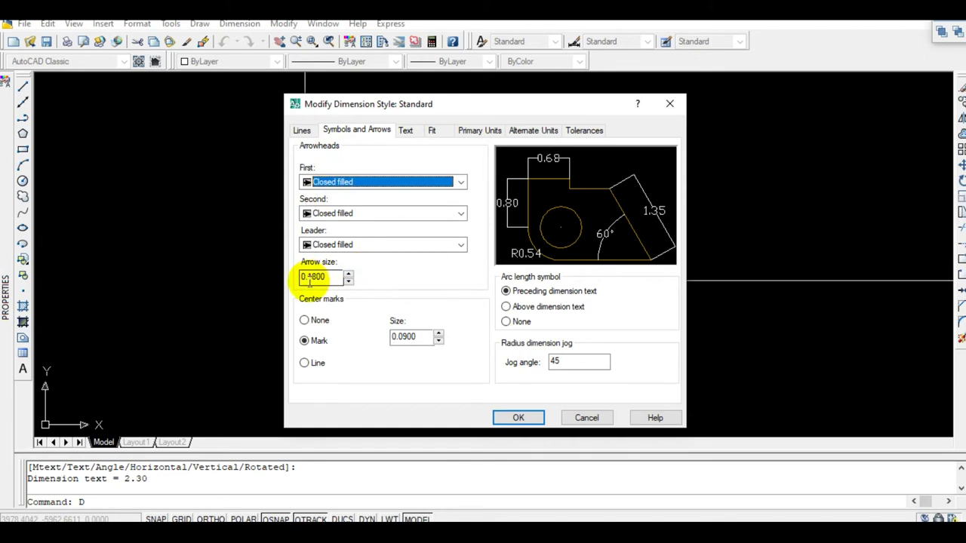
double_click(311, 278)
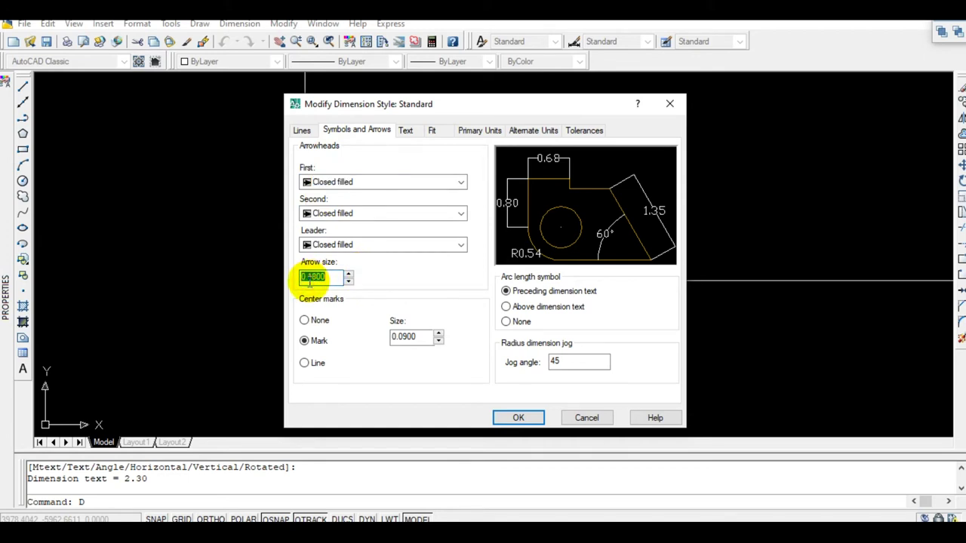
type("10")
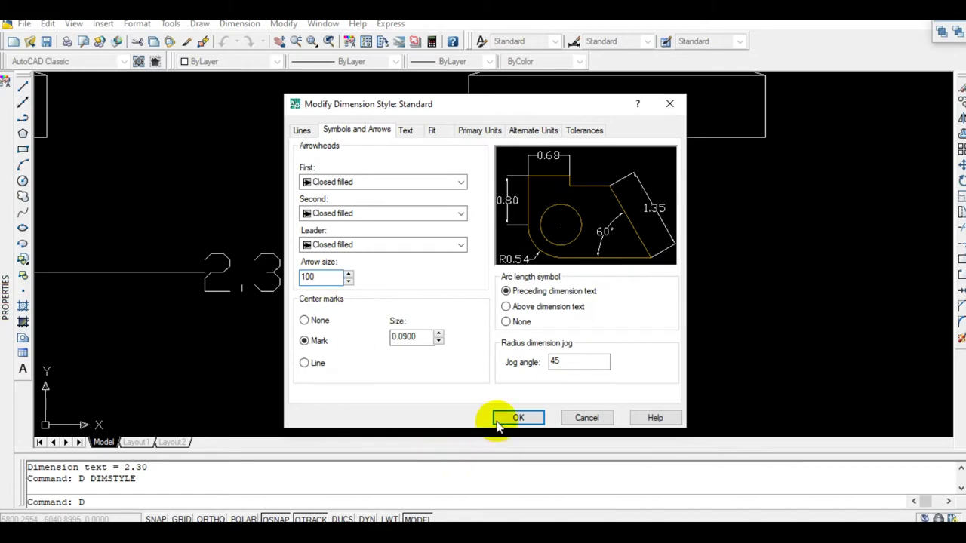
left_click(502, 417)
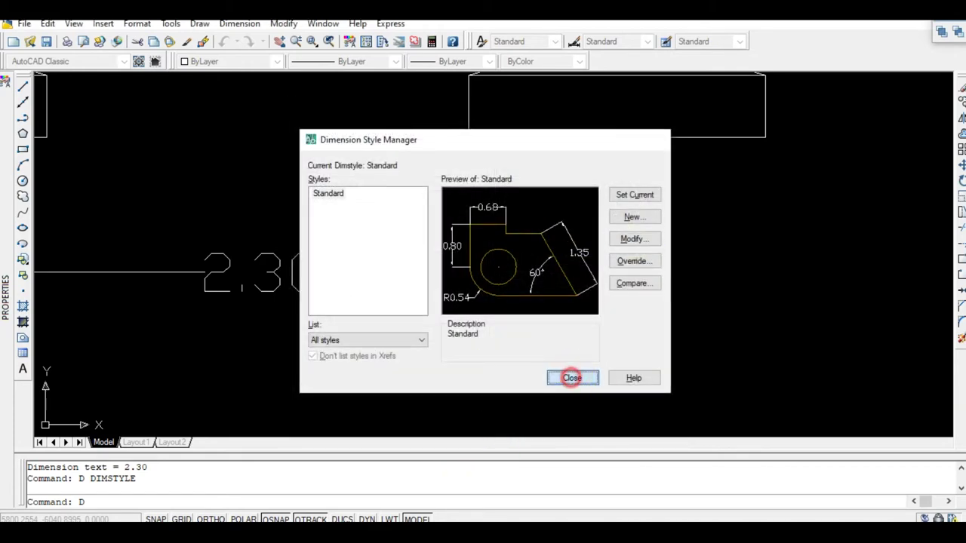
left_click(571, 375)
scroll(430, 352, "up", 3)
- Zoom and pan around the 2.30 dimension to inspect its enlarged arrowhead
scroll(345, 366, "up", 3)
scroll(345, 365, "up", 2)
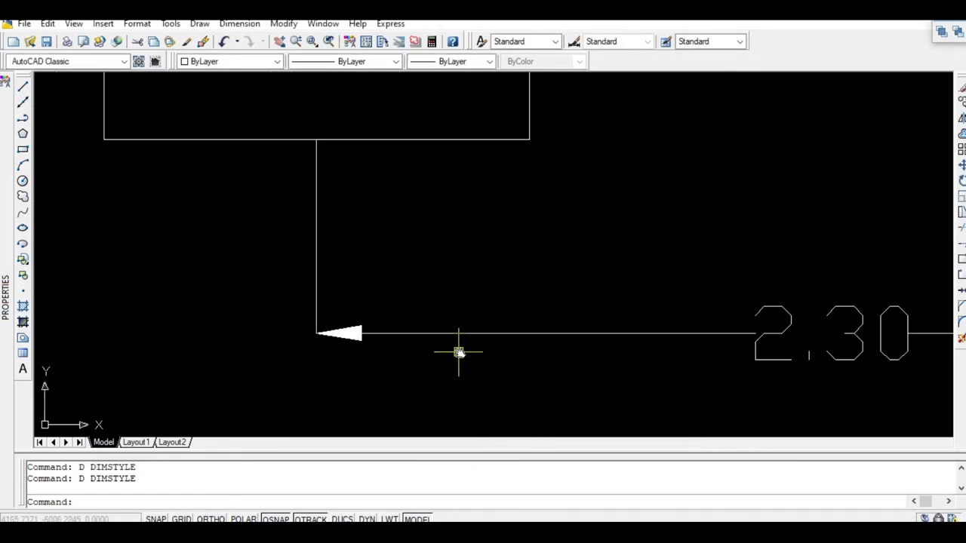
middle_click_drag(459, 347, 328, 332)
scroll(328, 332, "down", 3)
scroll(328, 332, "down", 2)
scroll(406, 347, "up", 2)
scroll(334, 351, "up", 2)
scroll(213, 288, "up", 2)
scroll(205, 193, "up", 2)
middle_click_drag(204, 190, 285, 254)
scroll(285, 254, "up", 1)
scroll(290, 205, "down", 3)
scroll(316, 203, "up", 3)
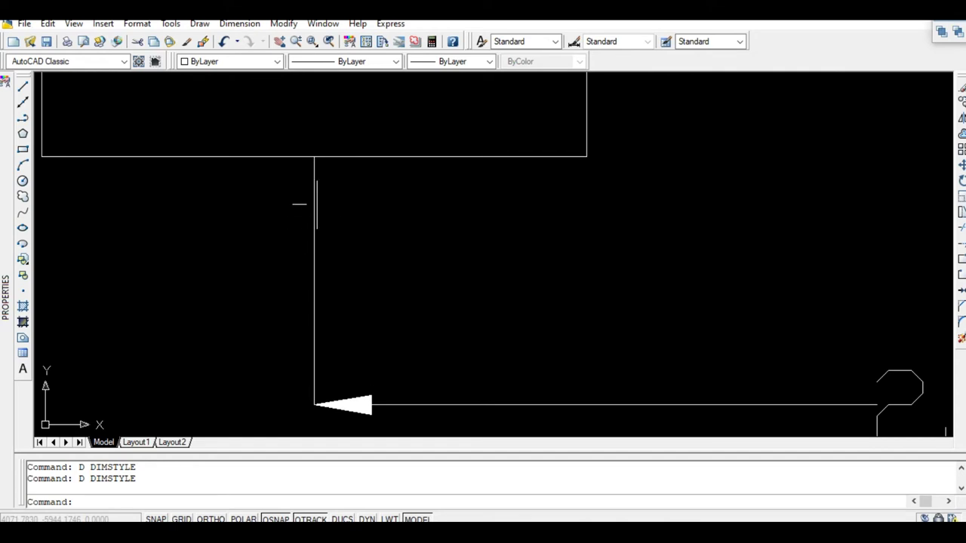
scroll(319, 187, "down", 2)
scroll(323, 226, "up", 1)
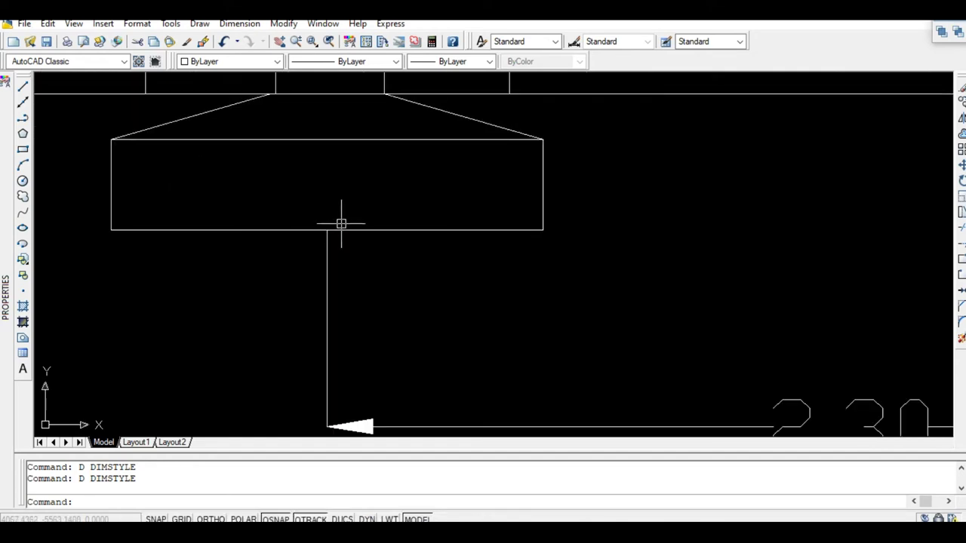
left_click(329, 232)
scroll(324, 336, "down", 3)
scroll(325, 355, "up", 2)
scroll(318, 256, "up", 1)
key("Escape")
left_click(321, 256)
- Reopen the Dimension Style Manager with D and modify the Standard style
type("D")
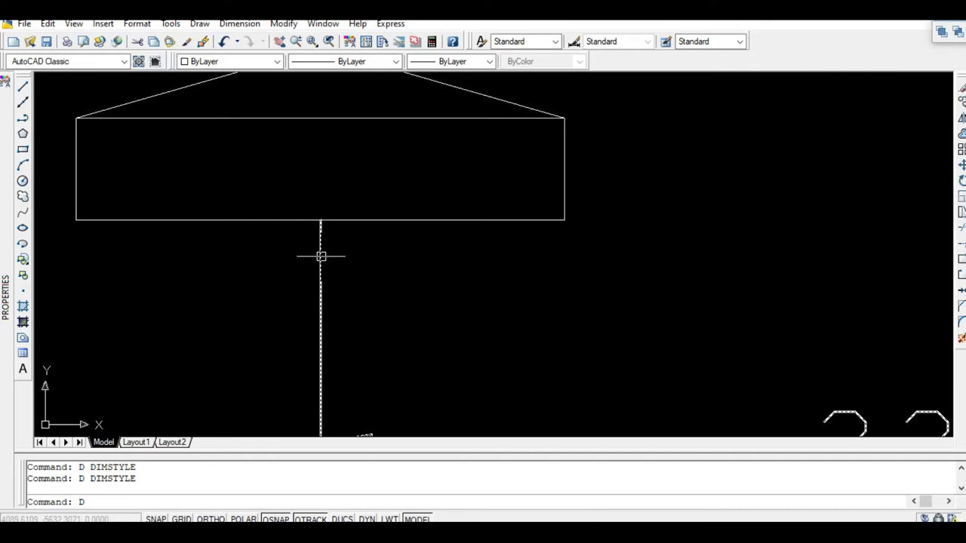
key("Return")
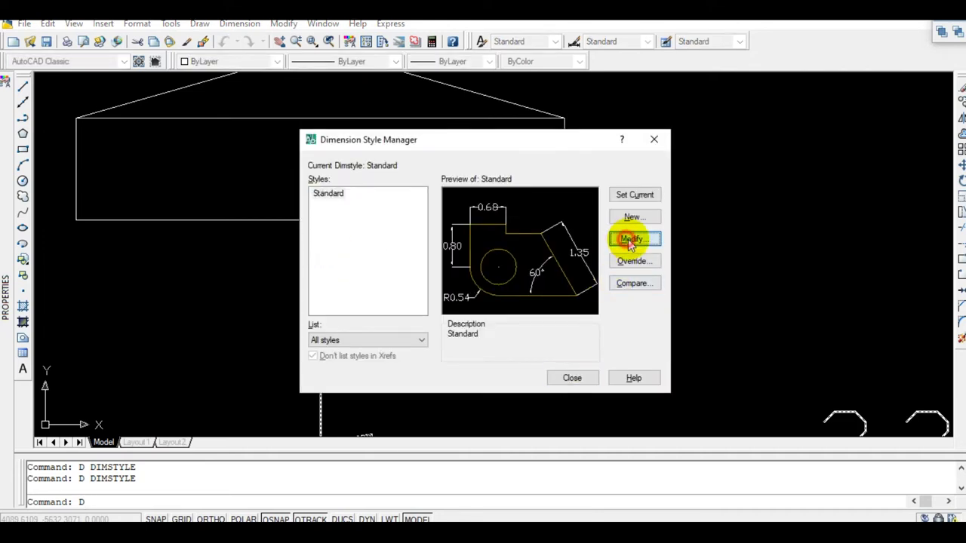
left_click(630, 240)
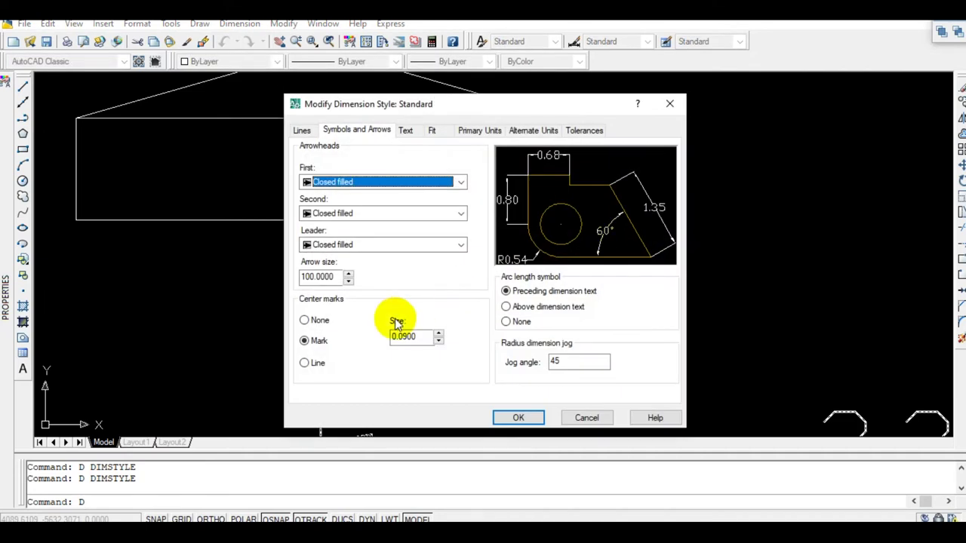
- Set the Standard style's extension-line offset from origin to 55.0625 and inspect the result
left_click(301, 131)
left_click(631, 328)
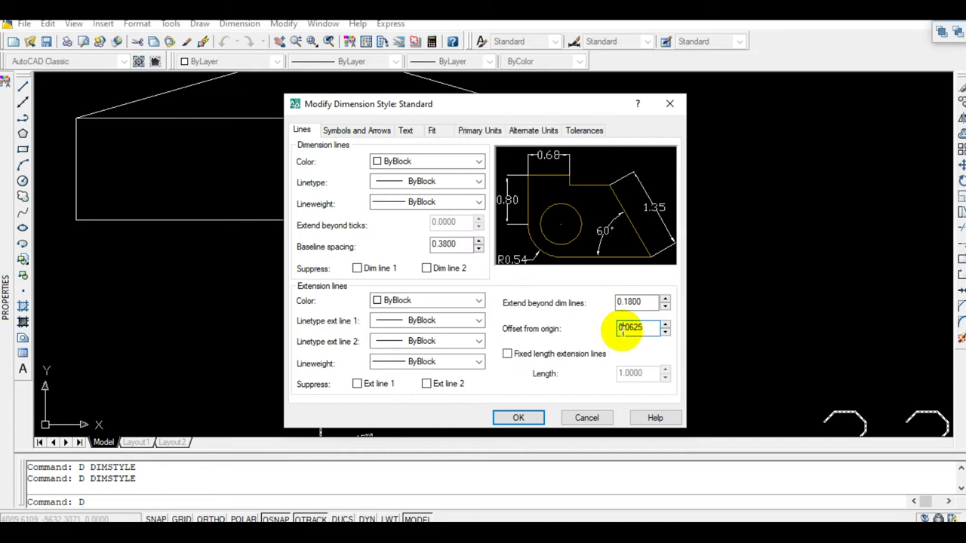
type("55")
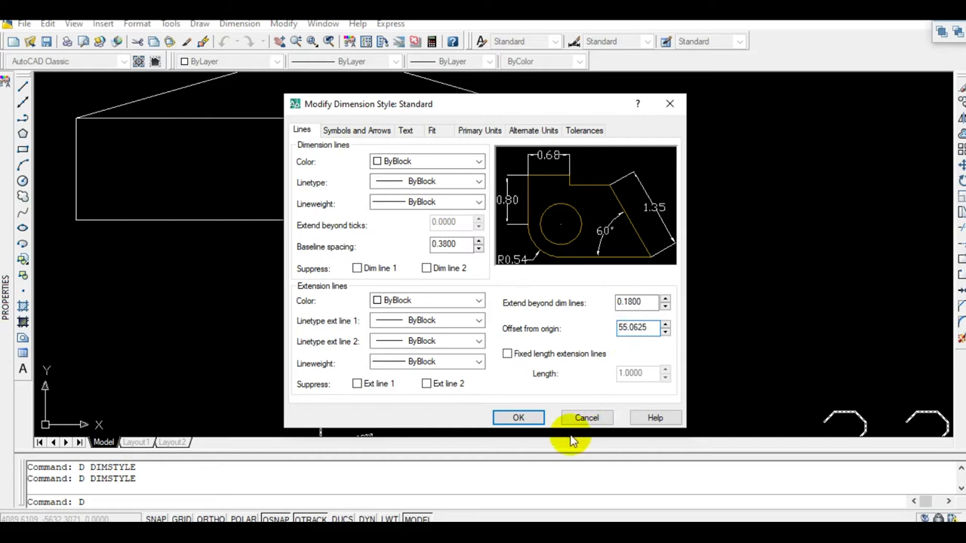
left_click(528, 417)
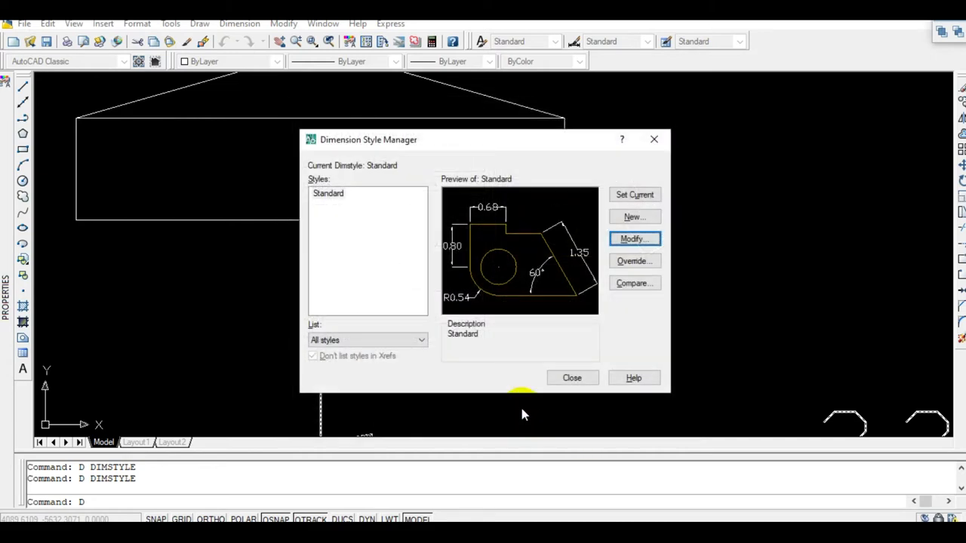
left_click(571, 377)
scroll(545, 369, "down", 3)
scroll(434, 302, "up", 3)
scroll(434, 302, "up", 3)
scroll(496, 259, "down", 4)
scroll(498, 275, "up", 2)
scroll(498, 249, "up", 2)
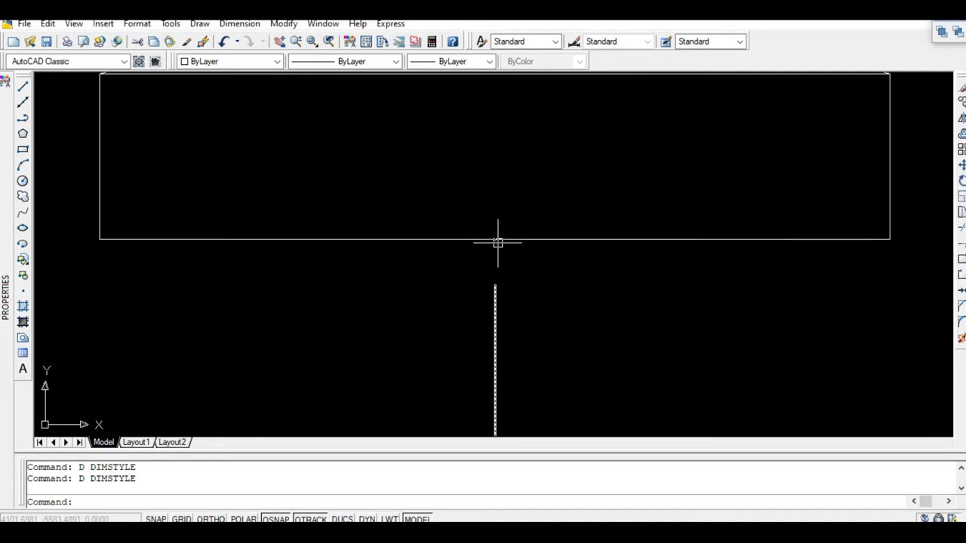
scroll(498, 242, "down", 4)
scroll(498, 249, "down", 2)
scroll(496, 254, "up", 4)
scroll(501, 248, "down", 6)
scroll(589, 305, "down", 2)
middle_click_drag(625, 304, 431, 302)
scroll(409, 297, "up", 2)
scroll(409, 297, "up", 6)
- Raise the Standard style's extension-line offset from origin to 77.0625
type("D")
key("Return")
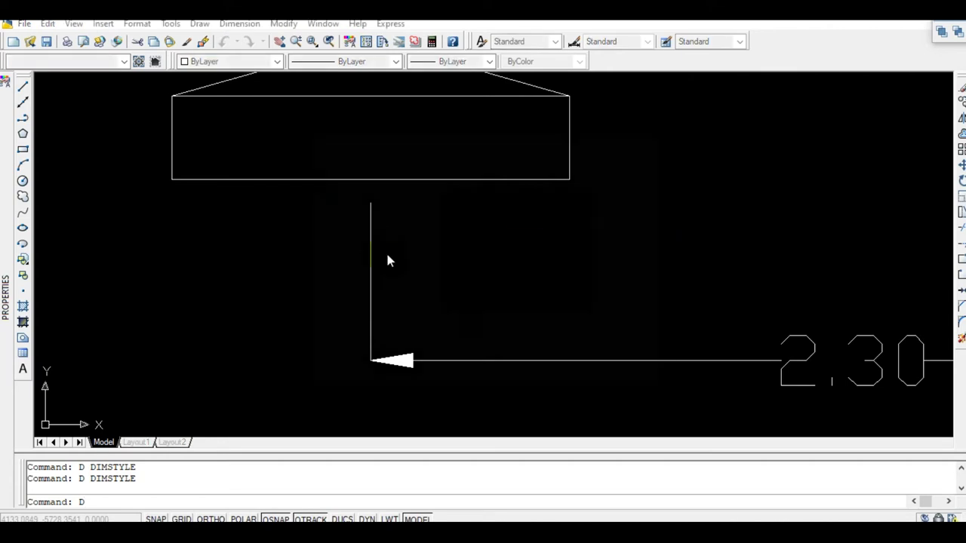
left_click(633, 240)
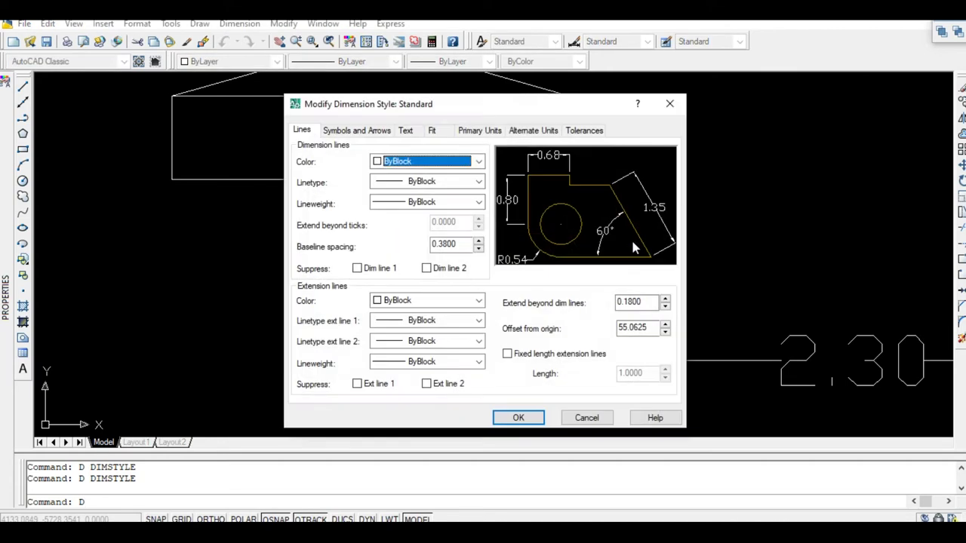
left_click(627, 329)
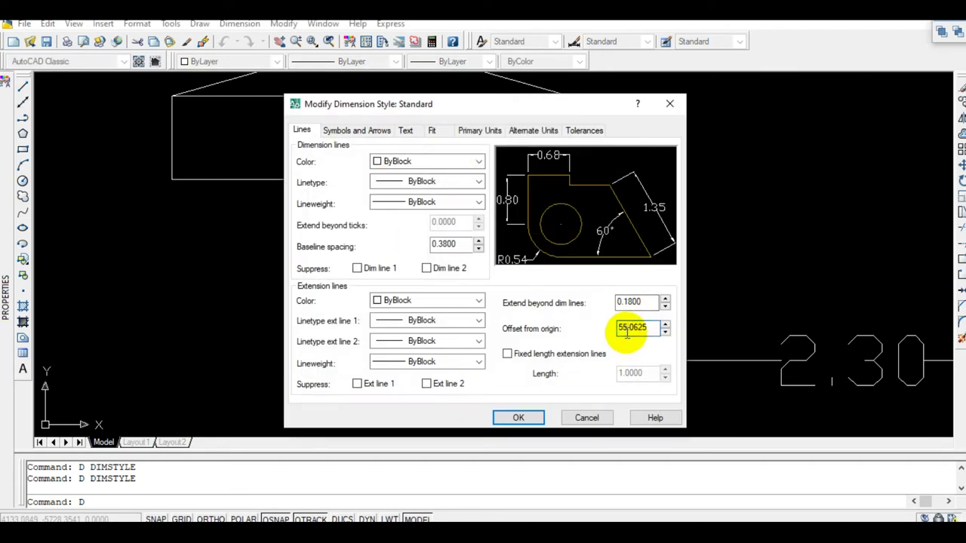
type("77")
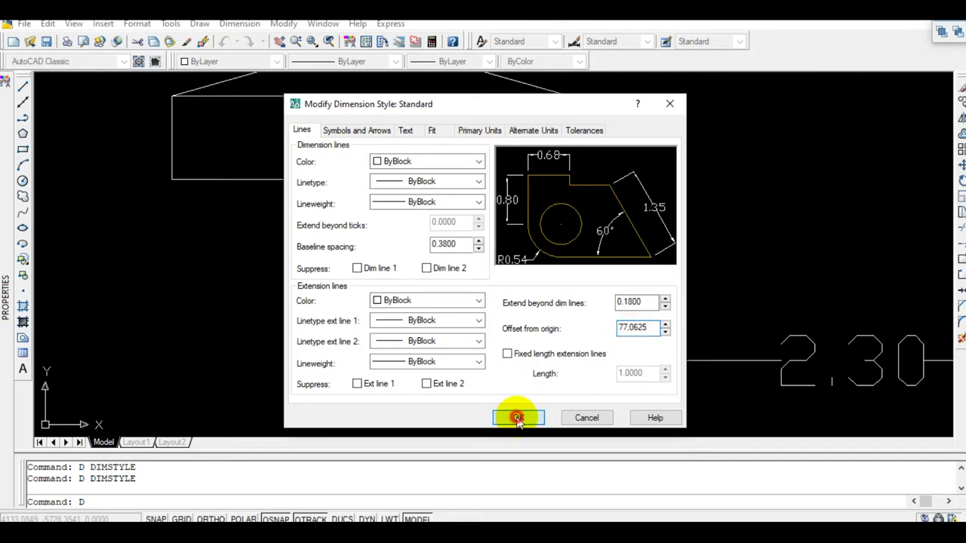
left_click(517, 417)
left_click(566, 378)
scroll(491, 308, "down", 1)
- Pan and zoom across both footings to inspect the 2.30 dimension's left arrowhead
scroll(466, 299, "down", 2)
middle_click_drag(466, 299, 269, 273)
scroll(438, 284, "down", 2)
scroll(335, 286, "up", 3)
scroll(339, 281, "up", 2)
scroll(317, 296, "up", 2)
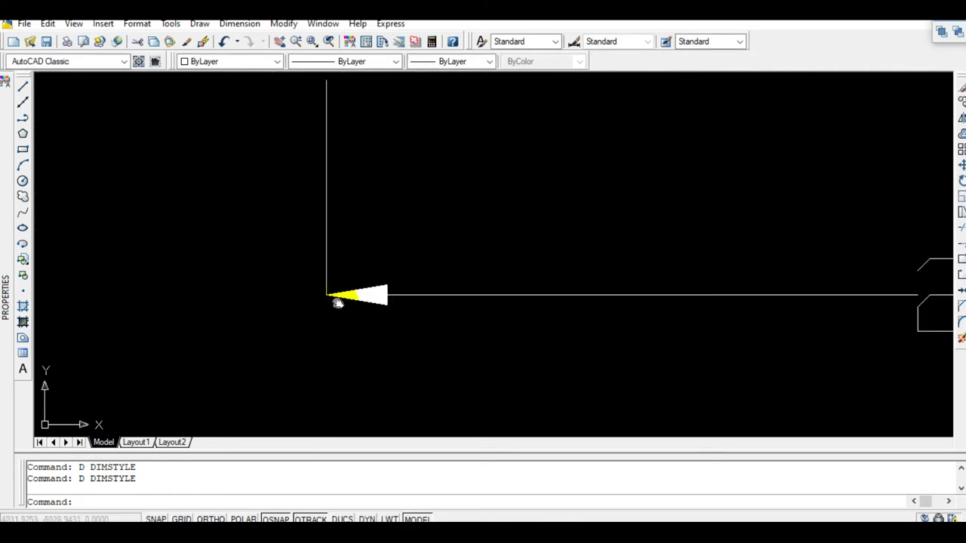
scroll(340, 332, "down", 5)
scroll(340, 338, "up", 5)
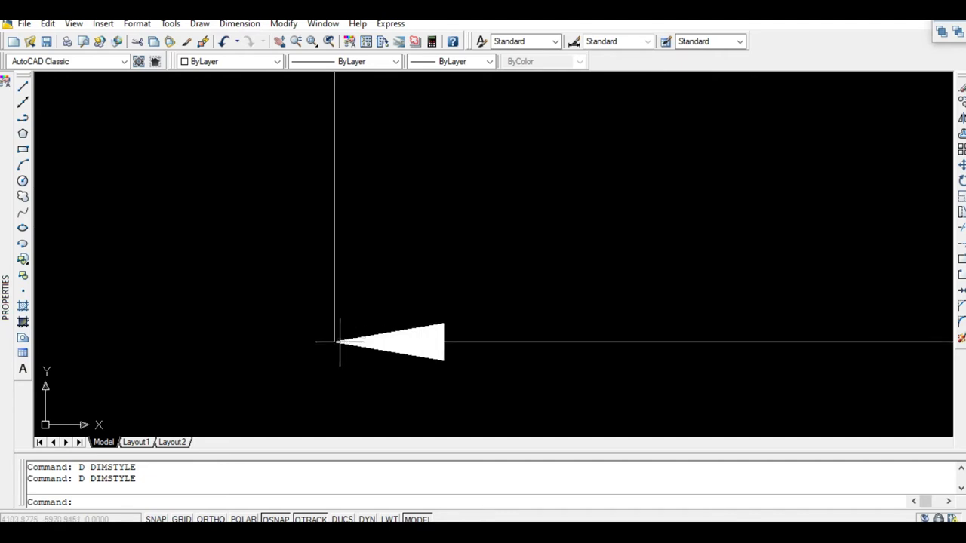
scroll(334, 371, "down", 4)
middle_click_drag(334, 371, 349, 289)
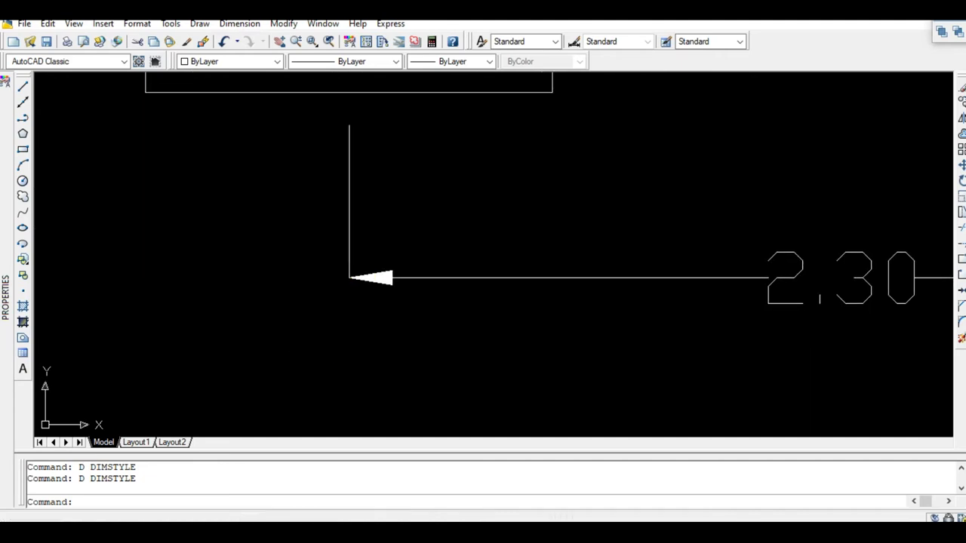
scroll(349, 287, "up", 3)
scroll(352, 286, "down", 3)
scroll(355, 287, "up", 3)
- Set the Standard style's extension beyond dimension lines to 44.18
type("D")
key("Return")
left_click(627, 243)
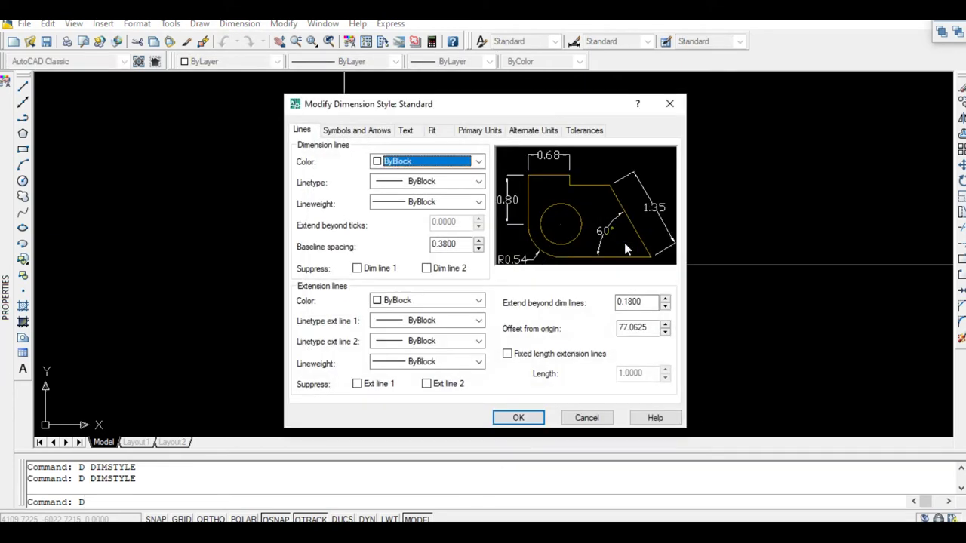
left_click(618, 302)
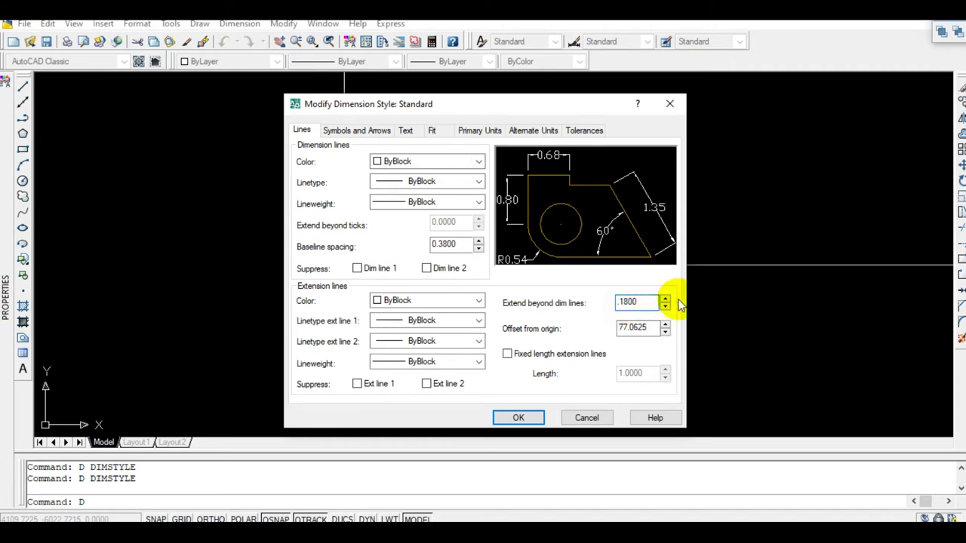
type("44")
left_click(515, 419)
left_click(568, 377)
- Add the 4.70 linear dimension between footings, in line with the 2.30 dimension
scroll(528, 347, "down", 5)
scroll(519, 341, "up", 1)
scroll(503, 335, "up", 3)
scroll(496, 334, "up", 3)
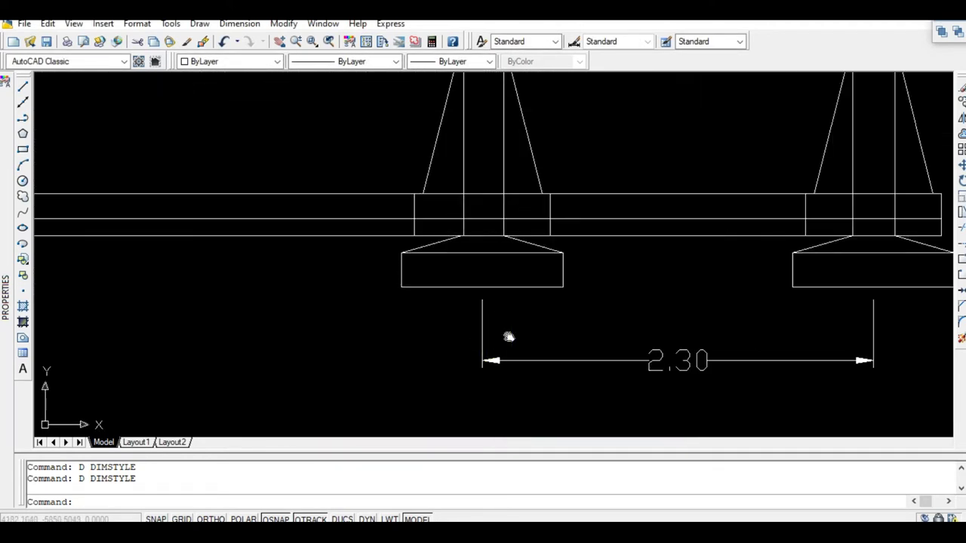
type("DLI")
key("Return")
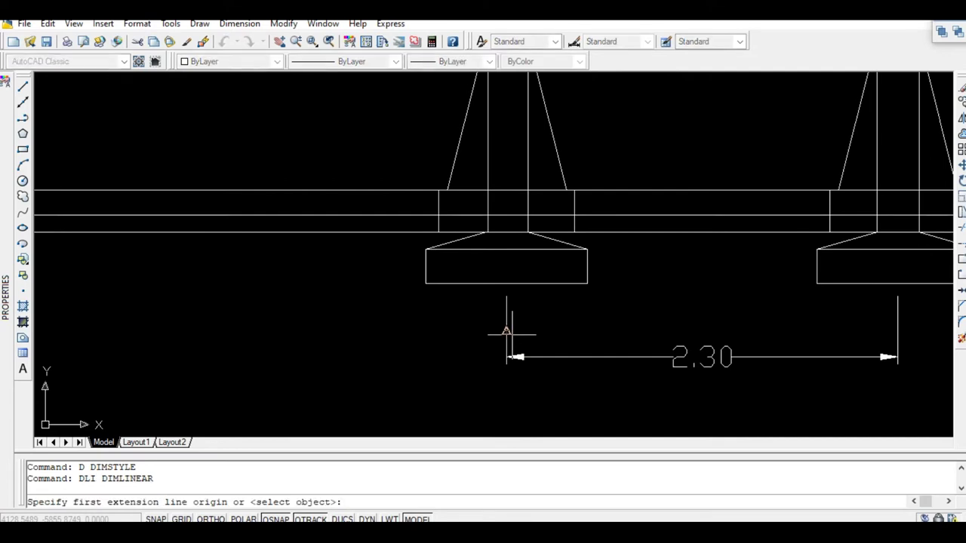
left_click(518, 292)
scroll(518, 292, "down", 5)
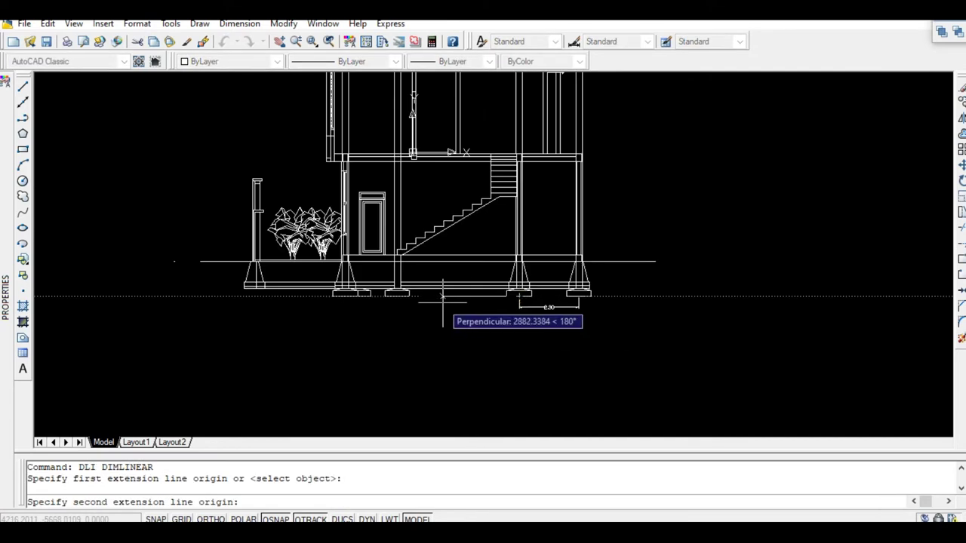
scroll(330, 280, "up", 2)
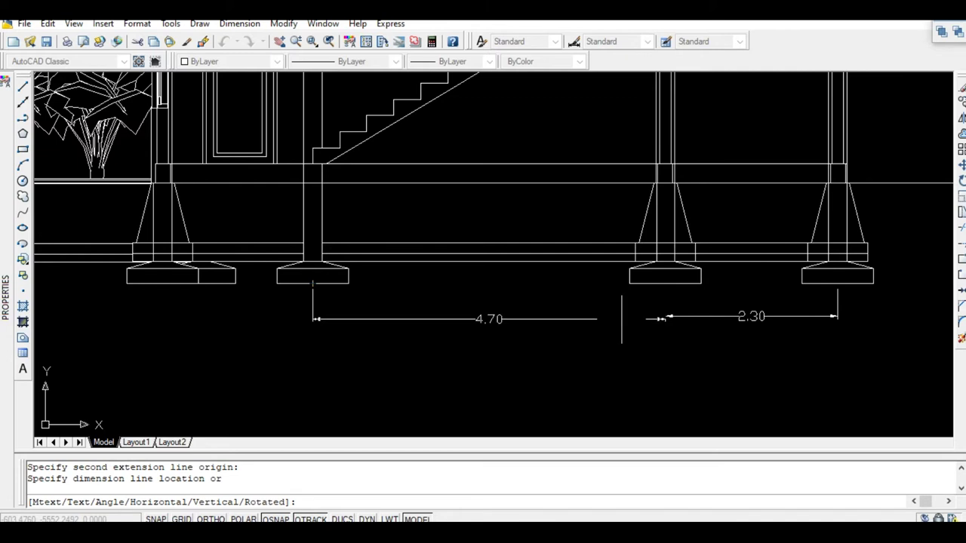
scroll(664, 314, "up", 5)
left_click(798, 310)
scroll(264, 299, "down", 3)
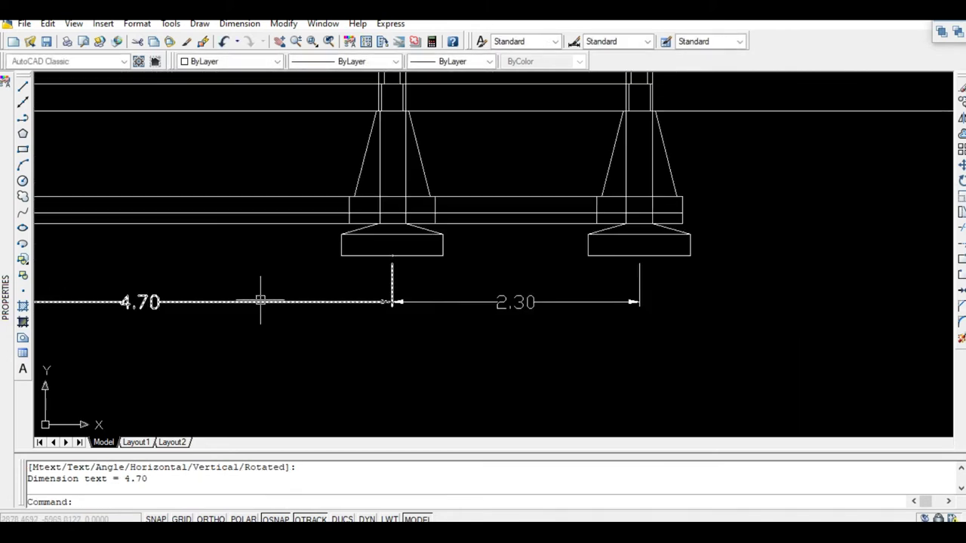
scroll(309, 313, "down", 2)
- Add the 2.00 linear dimension between the two leftmost footings, aligned with the others
middle_click_drag(308, 312, 453, 300)
left_click(455, 291)
middle_click_drag(104, 296, 354, 279)
scroll(436, 252, "up", 3)
scroll(440, 251, "up", 2)
key("Return")
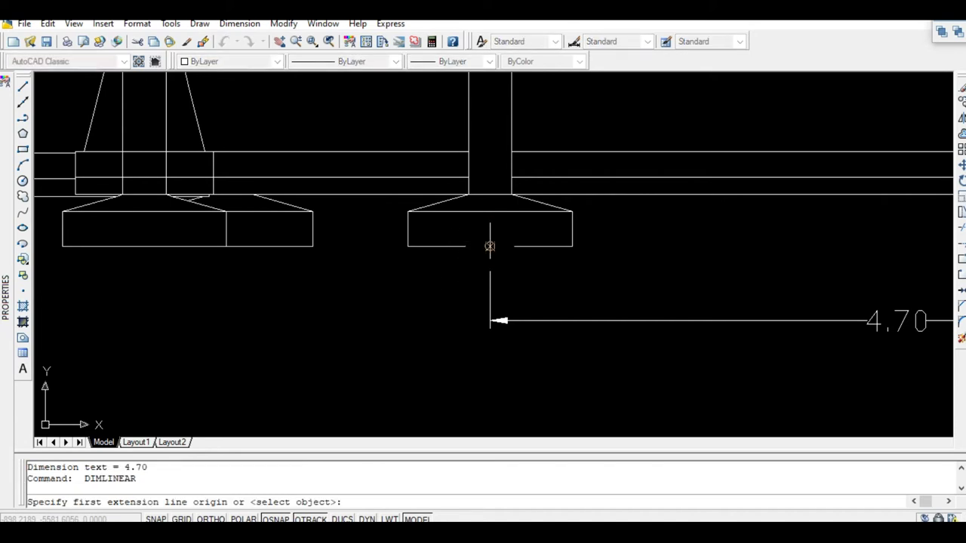
left_click(489, 246)
scroll(490, 246, "down", 3)
scroll(312, 282, "up", 2)
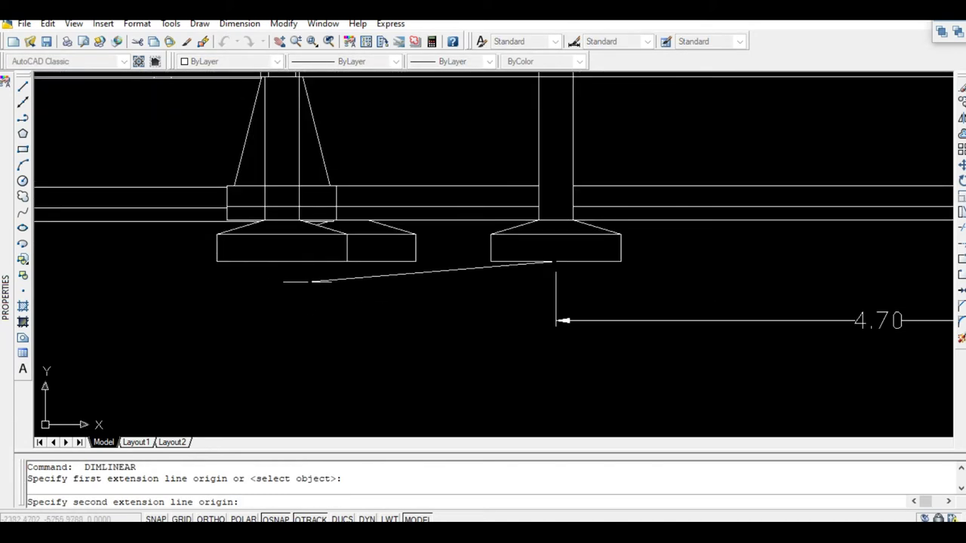
left_click(282, 261)
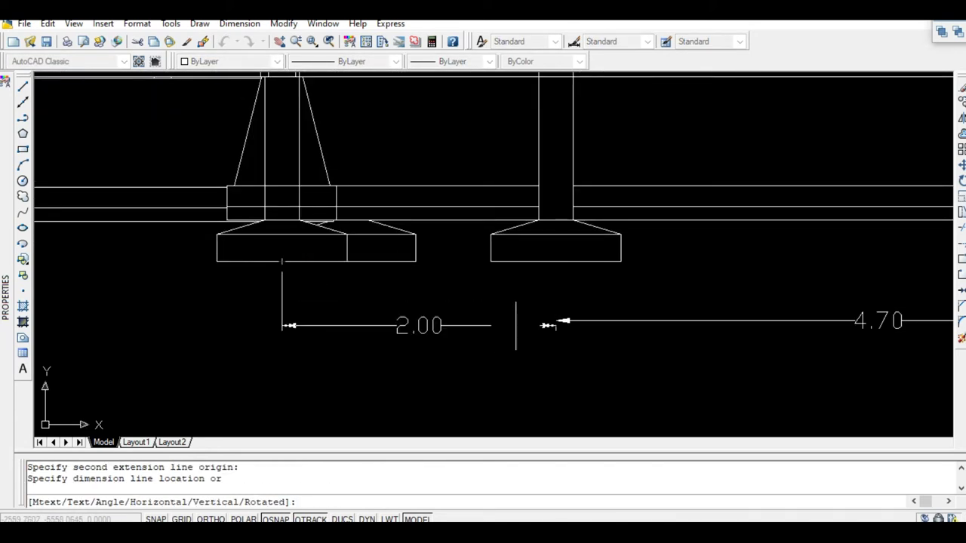
left_click(556, 320)
scroll(555, 321, "down", 5)
scroll(384, 339, "up", 1)
scroll(490, 273, "up", 3)
scroll(453, 261, "down", 2)
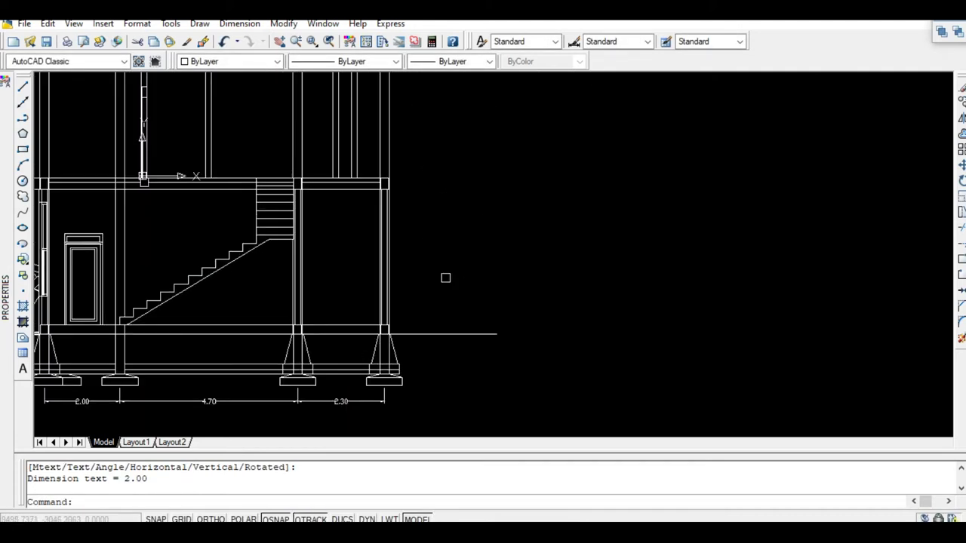
scroll(444, 219, "down", 3)
scroll(431, 214, "up", 1)
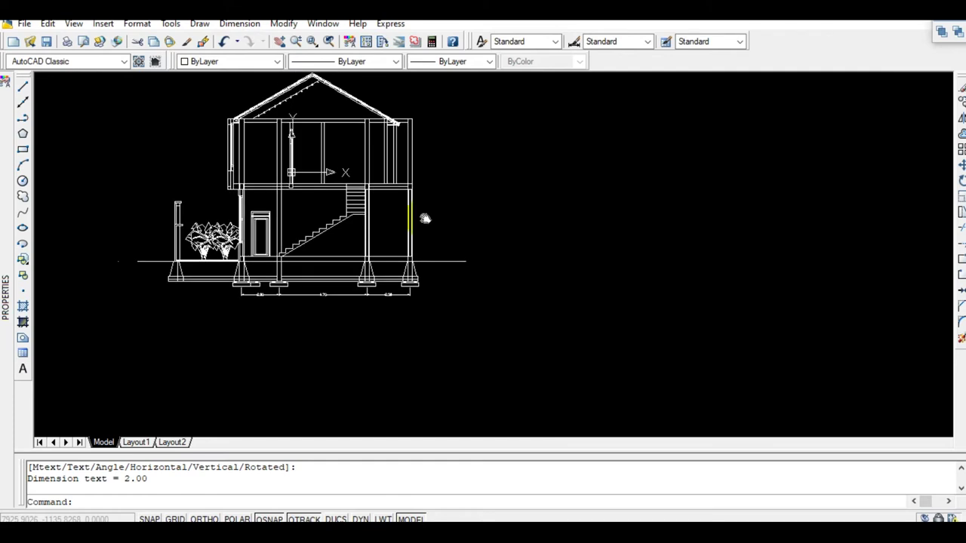
- Start a new dimension style named DIM POTONG VERTIKAL from the D Dimension Style Manager
scroll(418, 220, "up", 1)
scroll(435, 257, "up", 2)
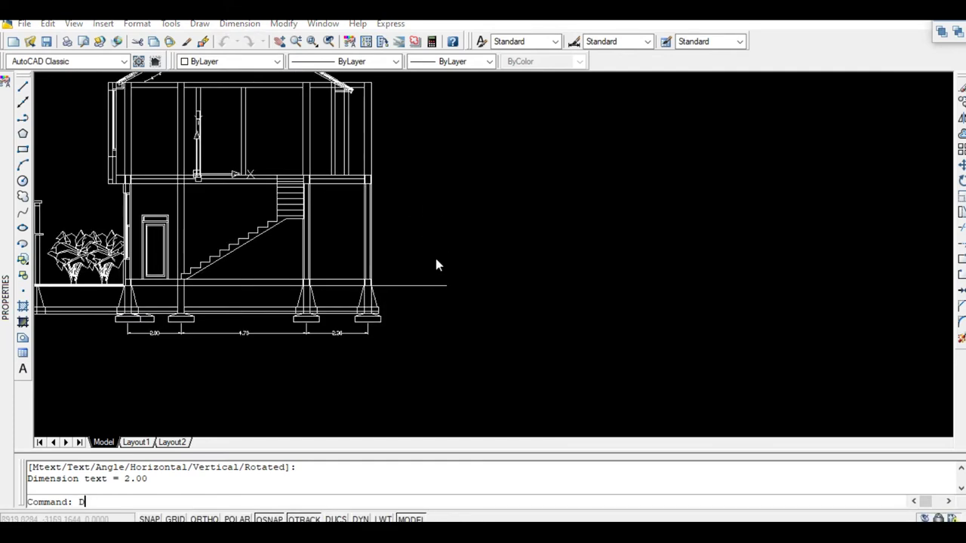
type("D")
key("Return")
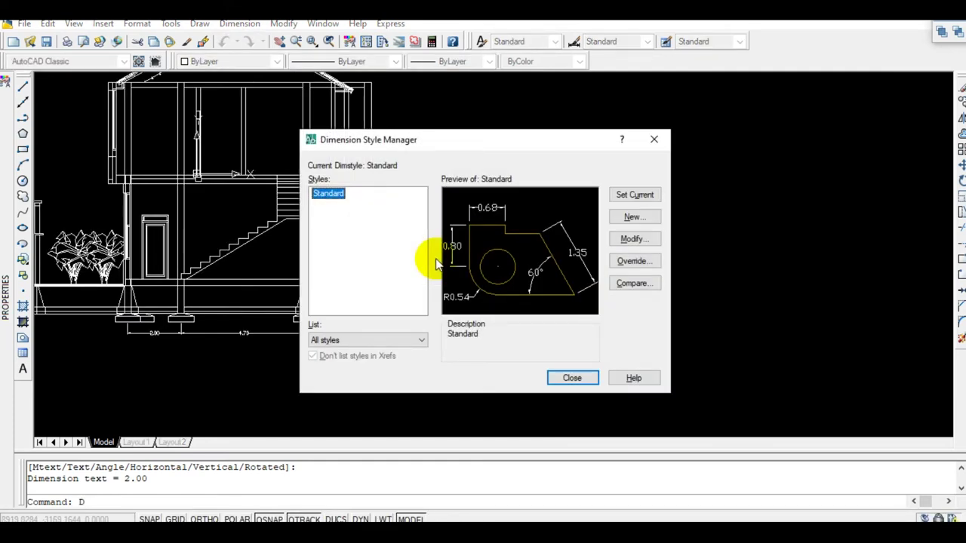
left_click(634, 218)
type("DIM POTONG VERTIKAL")
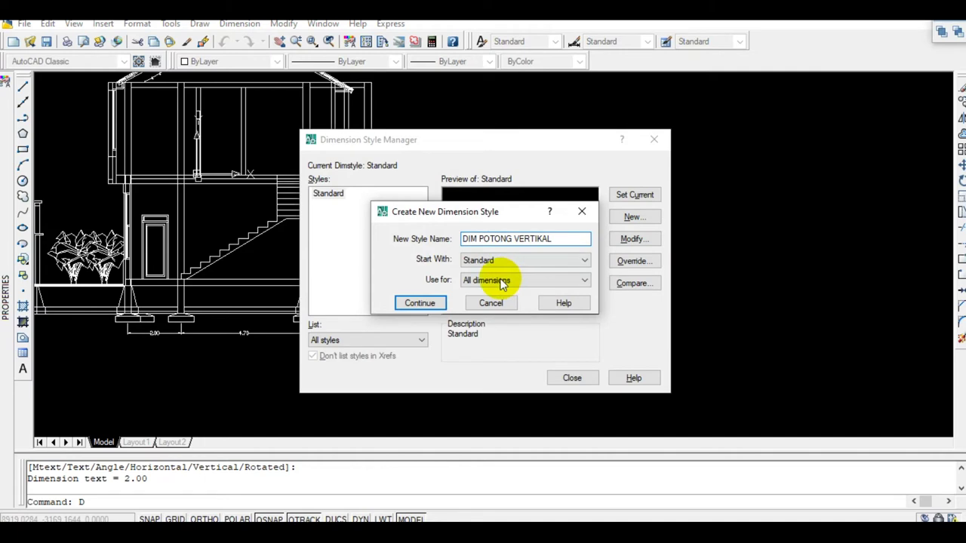
left_click(418, 305)
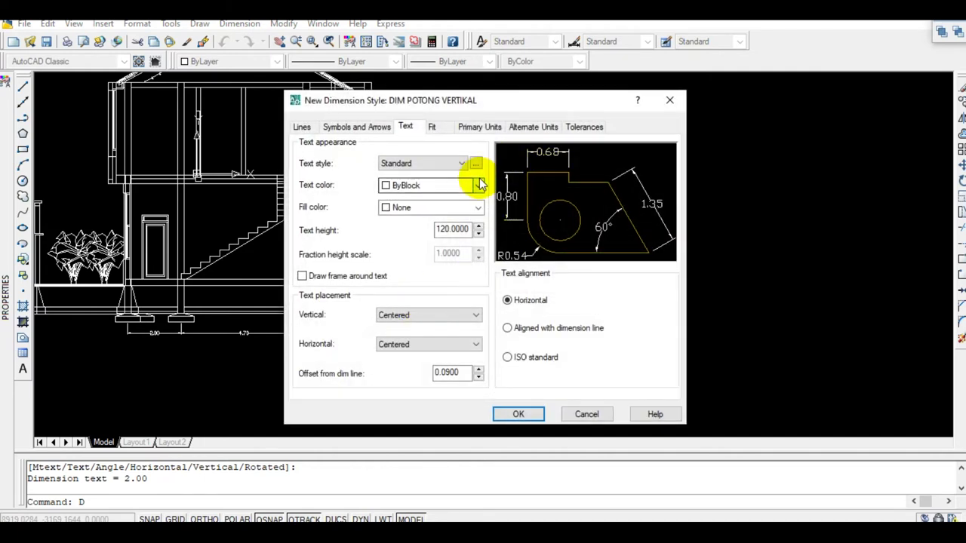
- Give it a Datum triangle filled first arrowhead and Dot small second, and make it current
left_click(349, 133)
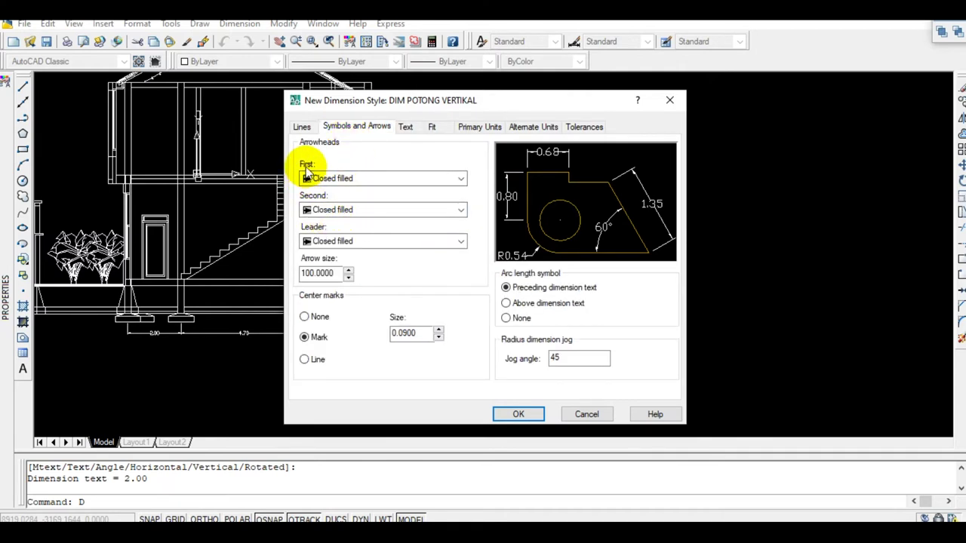
left_click(341, 179)
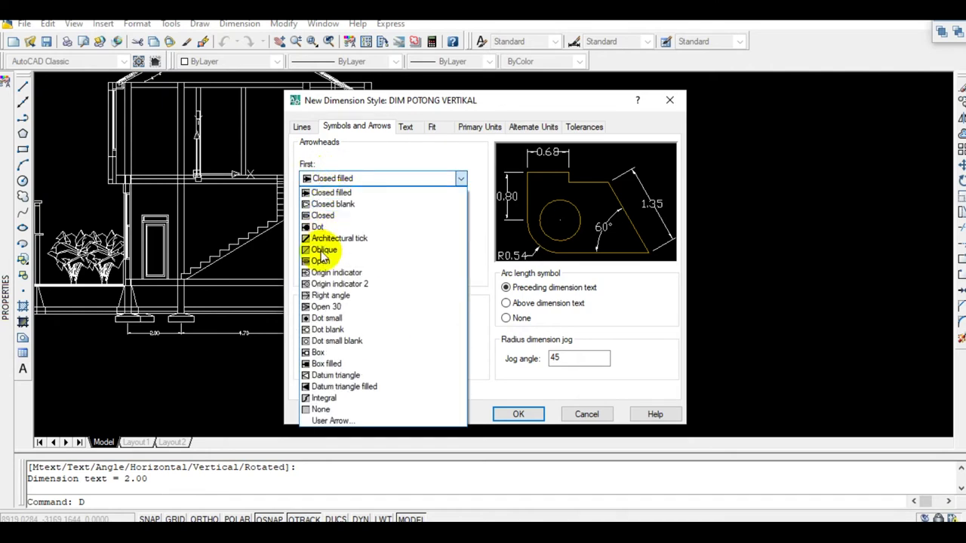
left_click(364, 389)
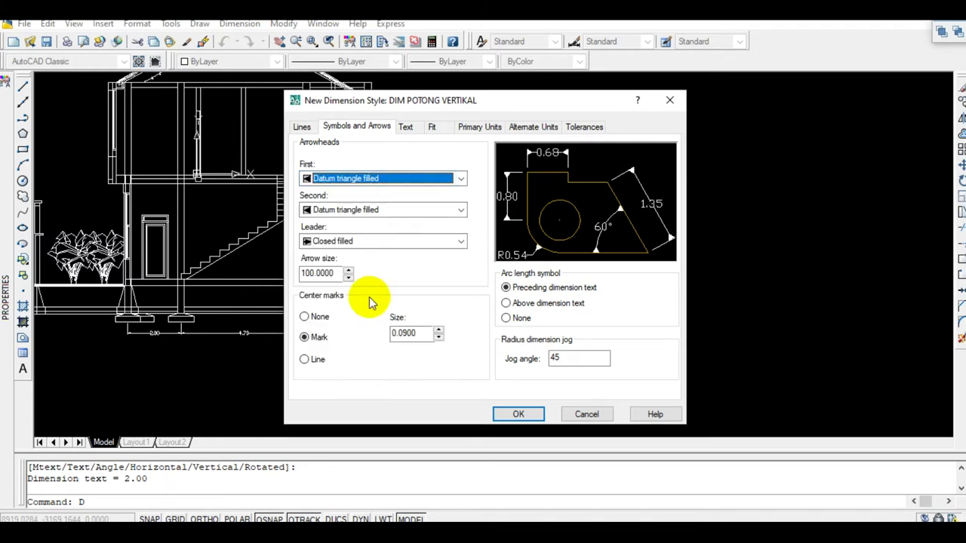
left_click(348, 211)
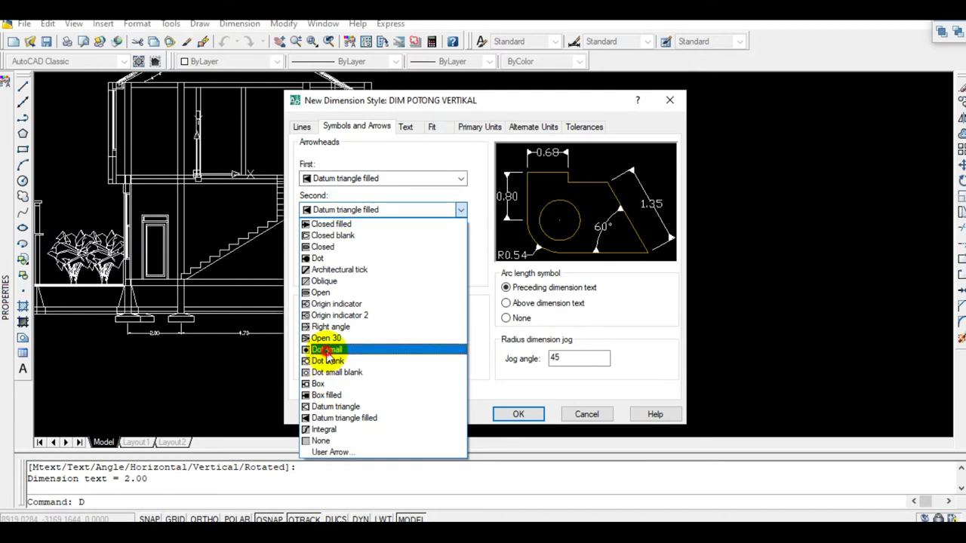
left_click(327, 351)
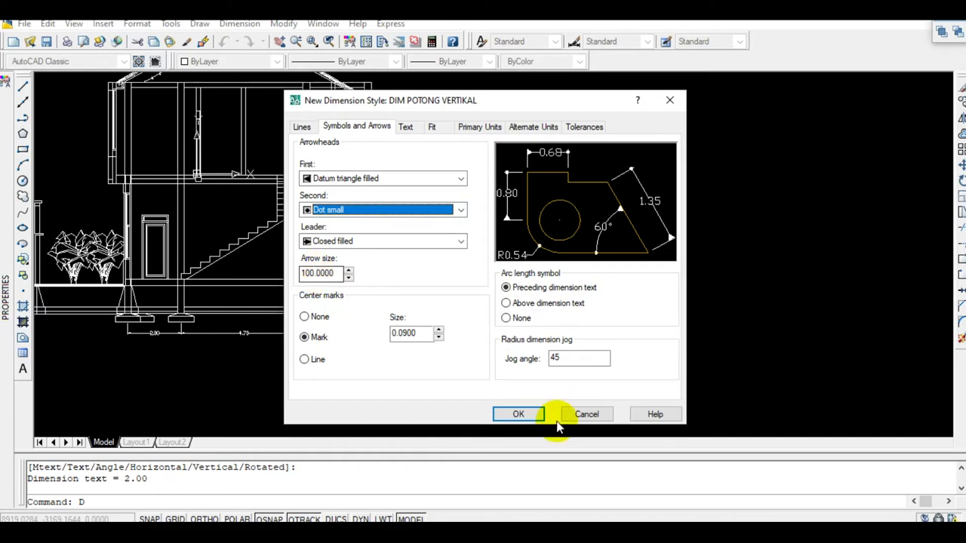
left_click(522, 415)
left_click(364, 195)
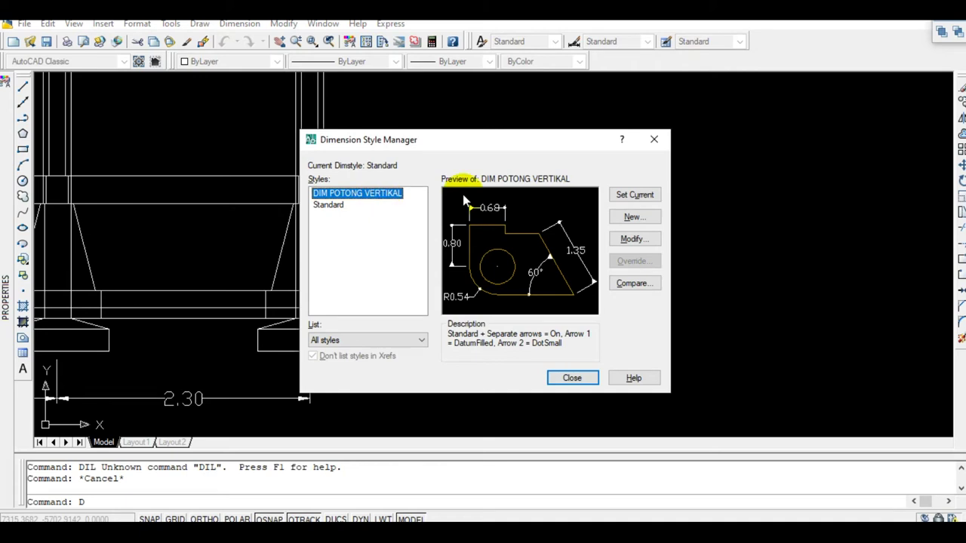
left_click(629, 194)
left_click(572, 378)
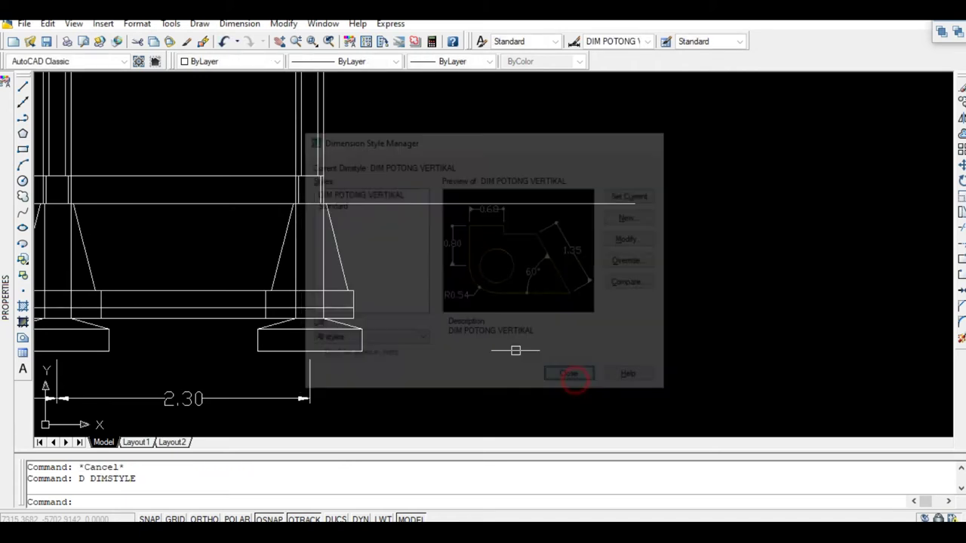
- Dimension vertically from the footing's bottom corner to the ground line, placing 1.35 beside the footing
scroll(428, 310, "down", 2)
type("DLI")
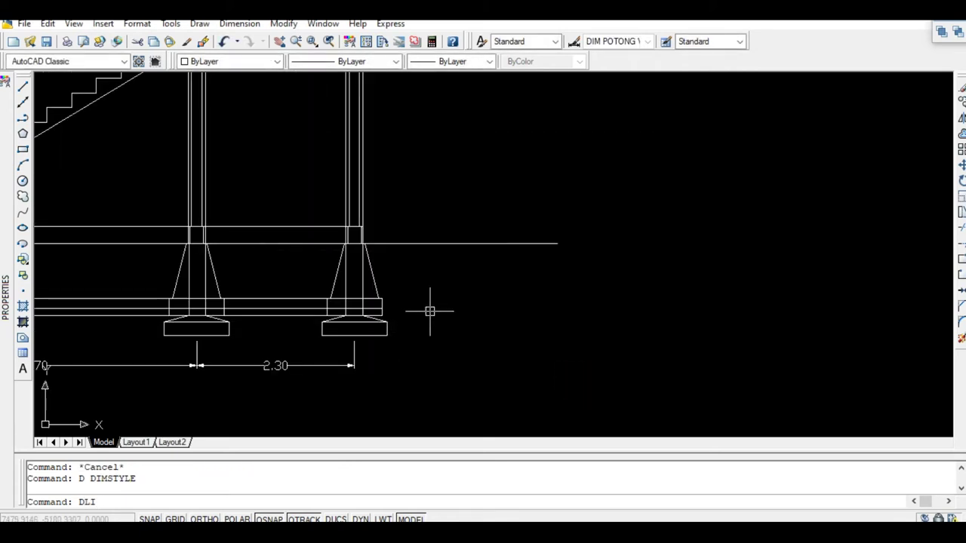
key("Return")
scroll(423, 332, "up", 3)
left_click(340, 336)
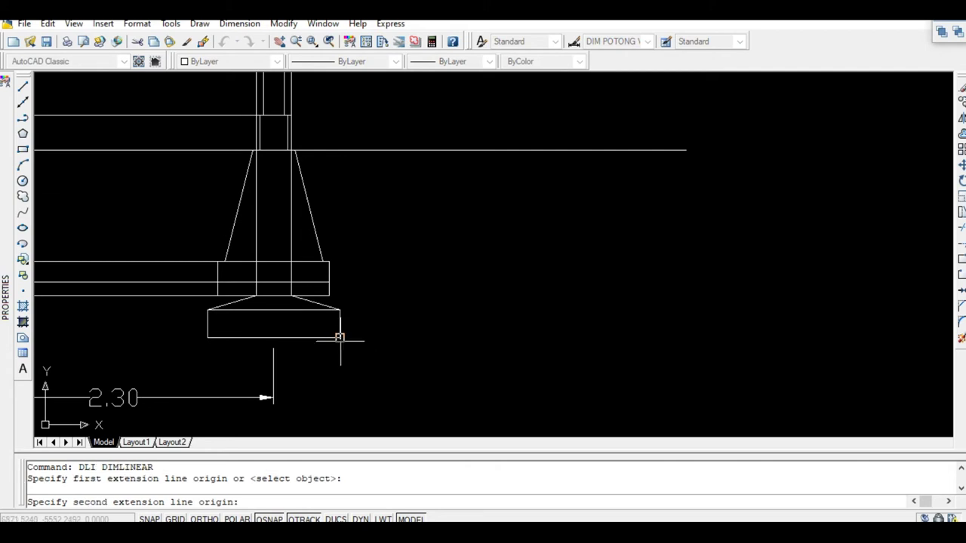
scroll(340, 334, "down", 3)
scroll(340, 335, "up", 3)
mouse_move(332, 264)
middle_mouse_down()
mouse_move(355, 203)
mouse_move(328, 280)
middle_mouse_up()
scroll(324, 277, "up", 2)
scroll(323, 249, "down", 3)
scroll(338, 227, "up", 2)
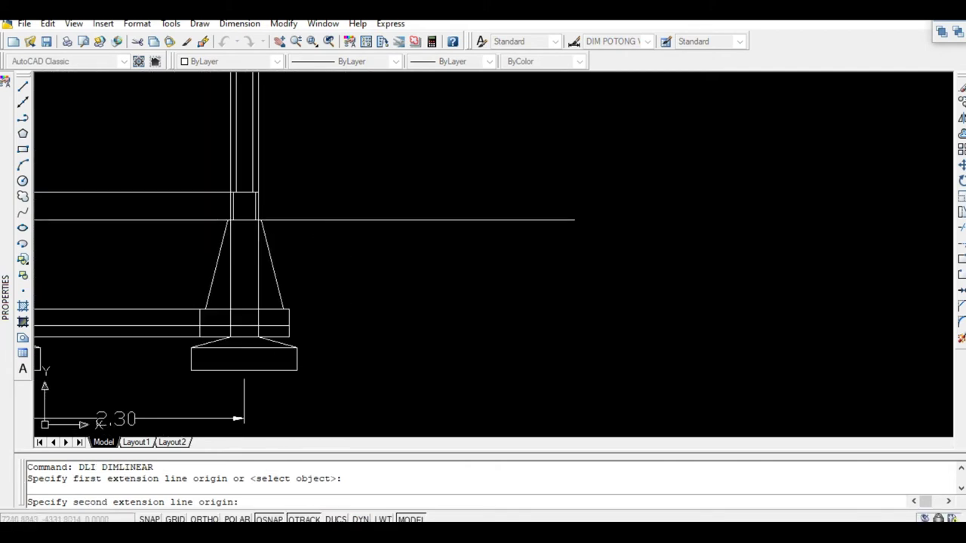
scroll(310, 267, "up", 2)
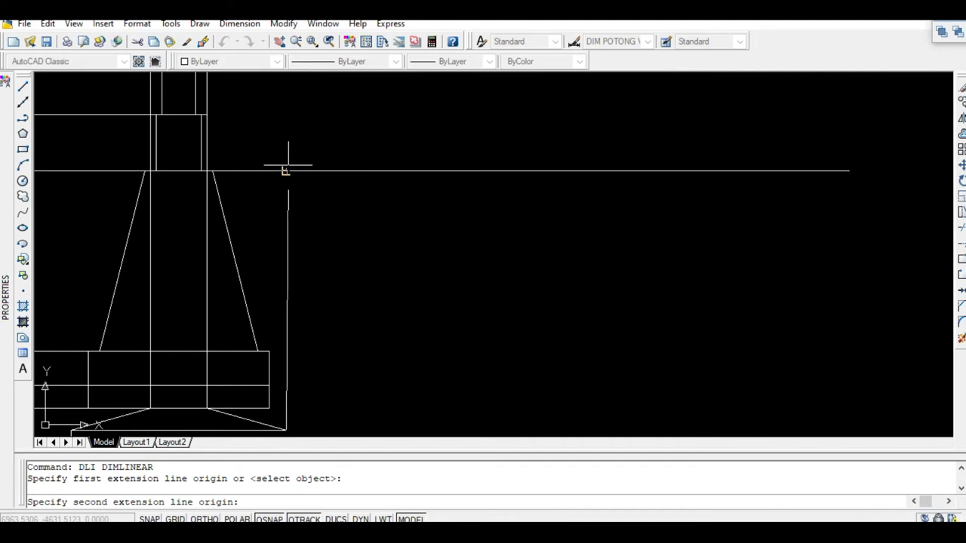
scroll(288, 168, "down", 2)
left_click(288, 286)
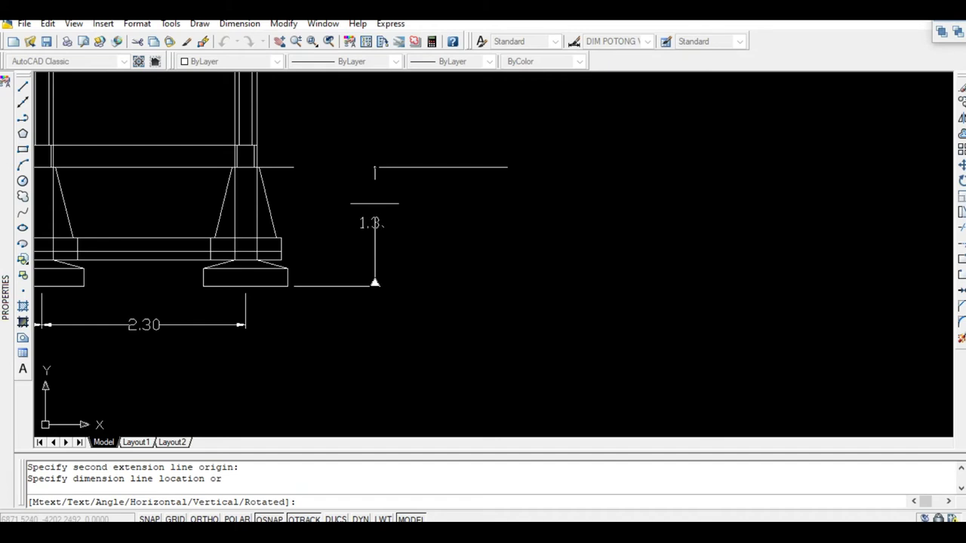
left_click(375, 196)
- Review the new 1.35 dimension and reopen the Dimension Style Manager
scroll(375, 283, "up", 2)
scroll(385, 302, "up", 2)
scroll(392, 320, "down", 4)
scroll(384, 249, "up", 2)
scroll(385, 327, "up", 2)
middle_click_drag(384, 328, 387, 222)
scroll(391, 308, "down", 4)
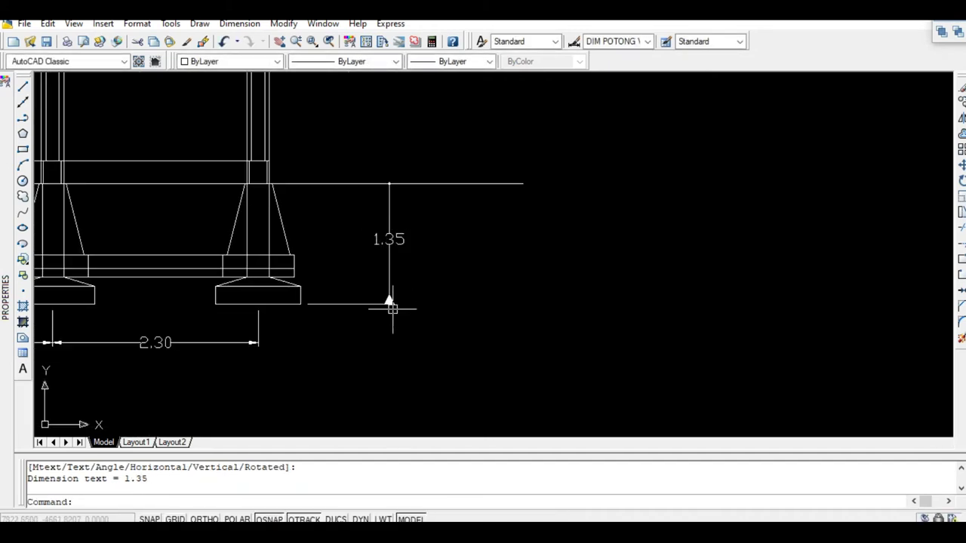
scroll(392, 308, "up", 2)
scroll(437, 273, "down", 1)
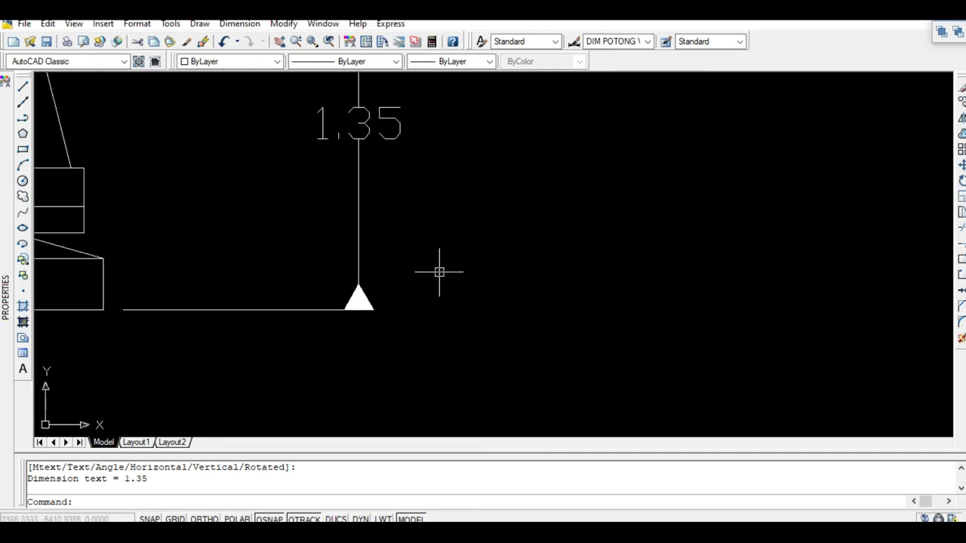
scroll(440, 270, "down", 1)
type("D")
key("Return")
- Swap DIM POTONG VERTIKAL's arrowheads to Dot small first and Datum triangle filled second
left_click(634, 239)
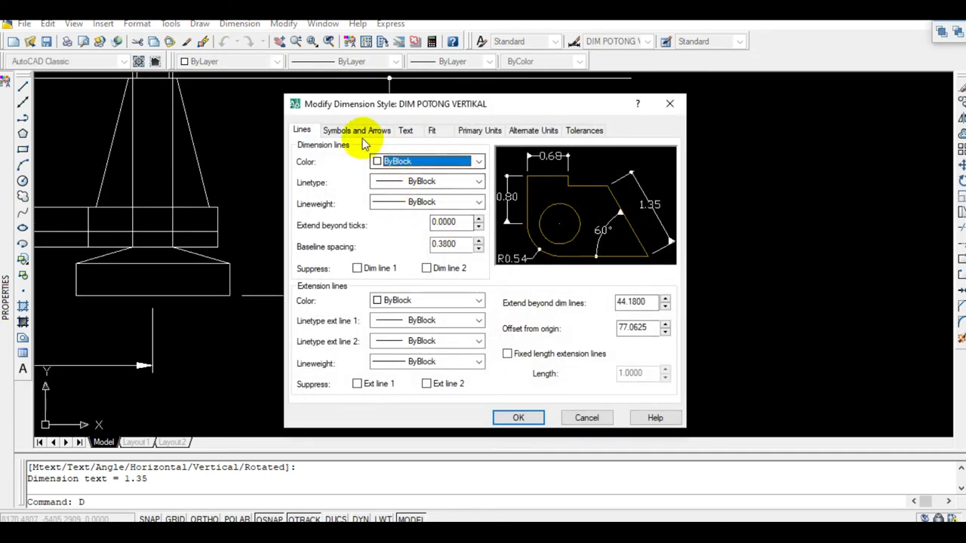
left_click(350, 132)
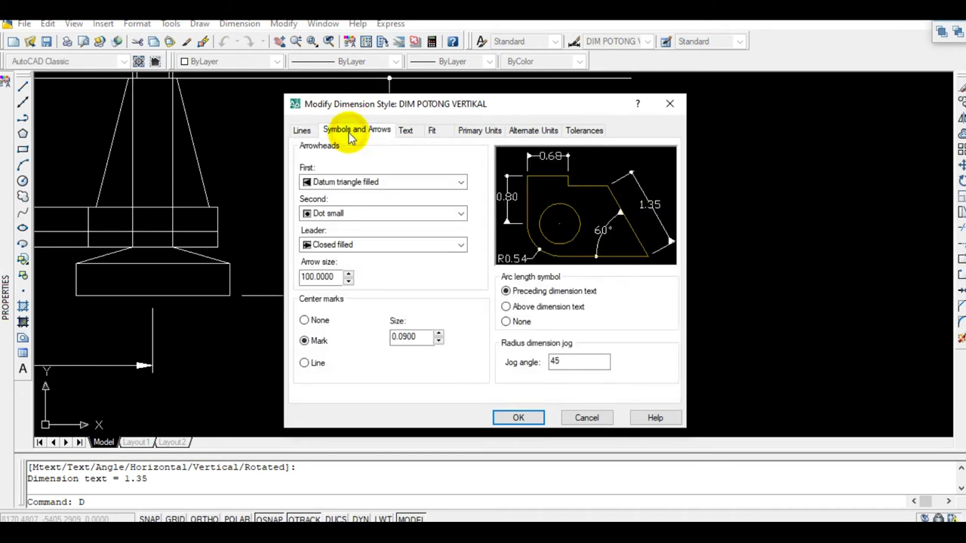
left_click(349, 185)
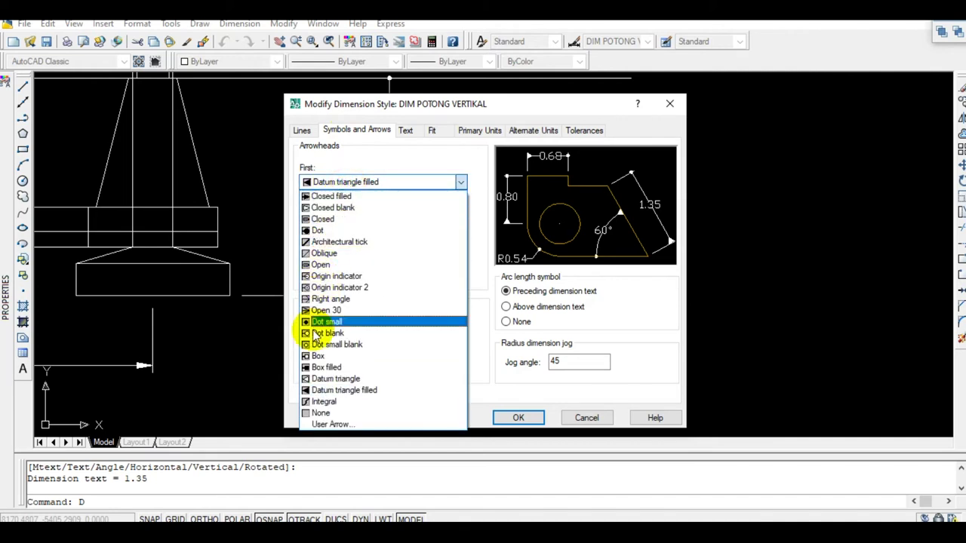
left_click(318, 324)
left_click(360, 213)
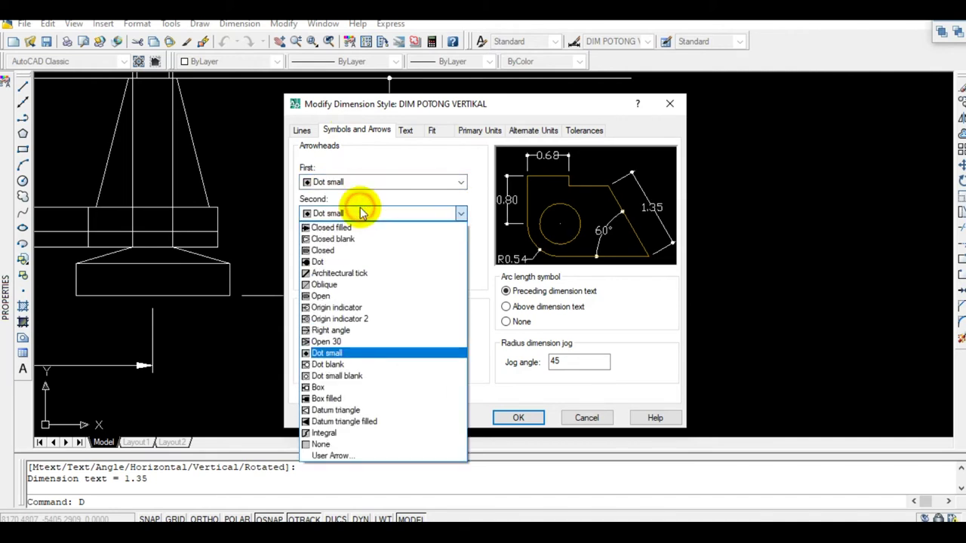
left_click(331, 423)
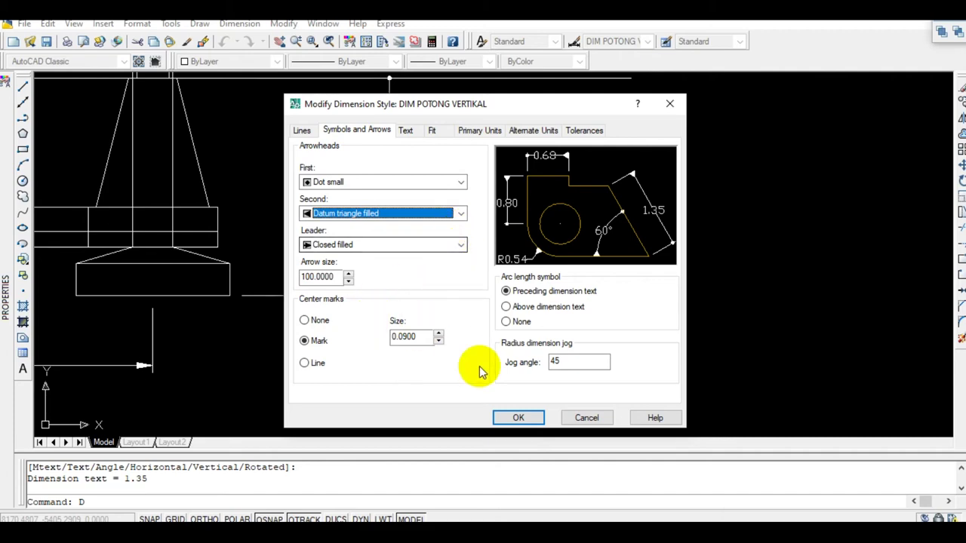
left_click(520, 417)
left_click(578, 377)
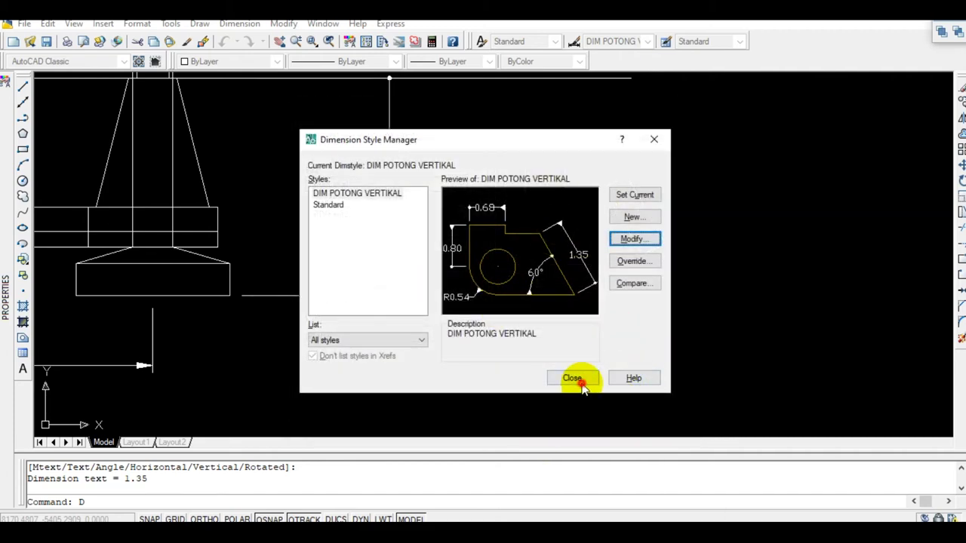
scroll(514, 245, "down", 3)
- Drag the 1.35 dimension text to a new spot, then undo the move
scroll(467, 207, "up", 5)
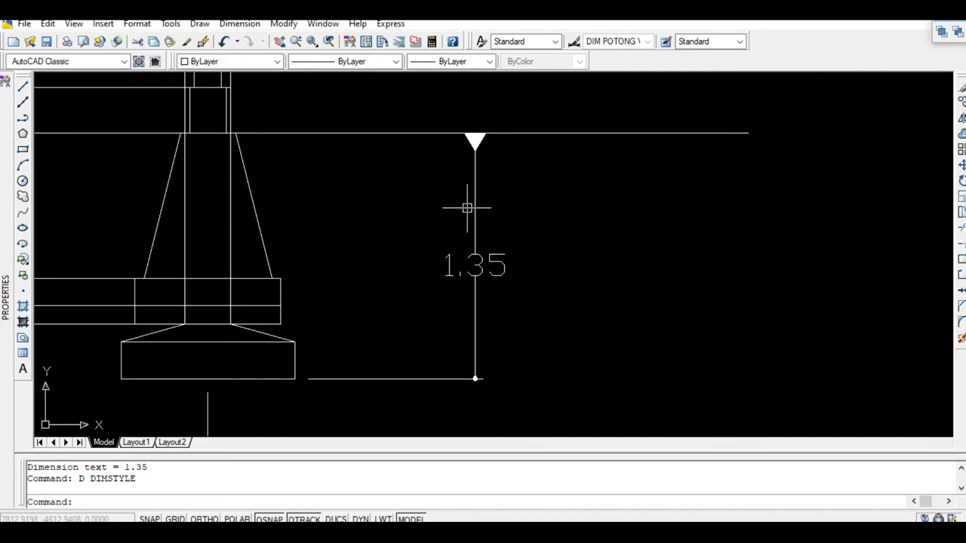
scroll(496, 260, "up", 3)
scroll(496, 261, "up", 1)
scroll(494, 268, "down", 5)
scroll(494, 268, "up", 2)
left_click(472, 270)
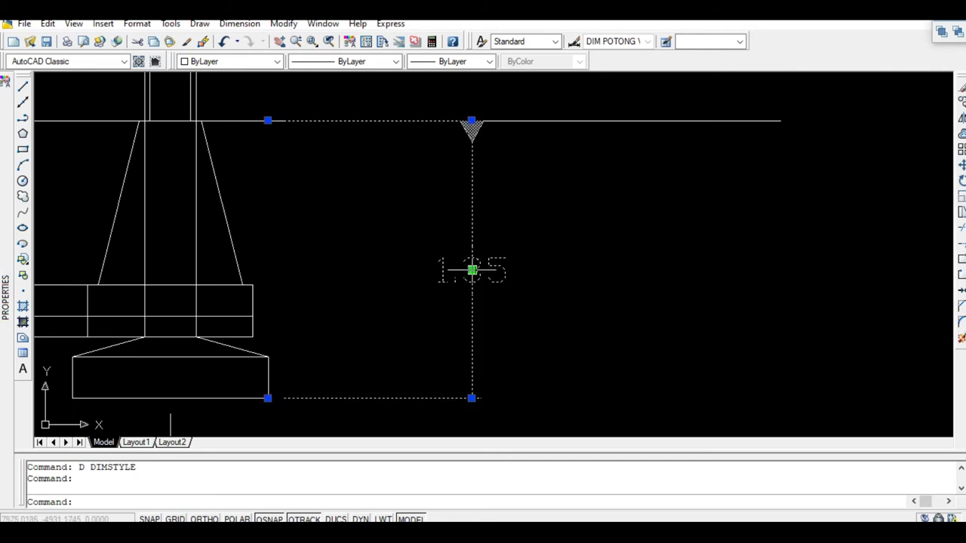
left_click(472, 270)
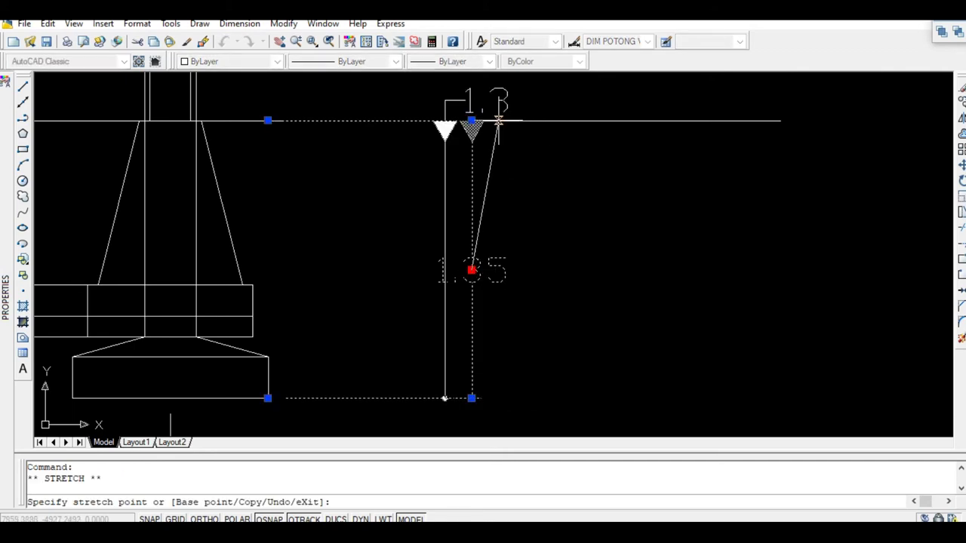
left_click(496, 123)
key("ctrl+z")
- Reopen the Dimension Style Manager
scroll(494, 228, "up", 2)
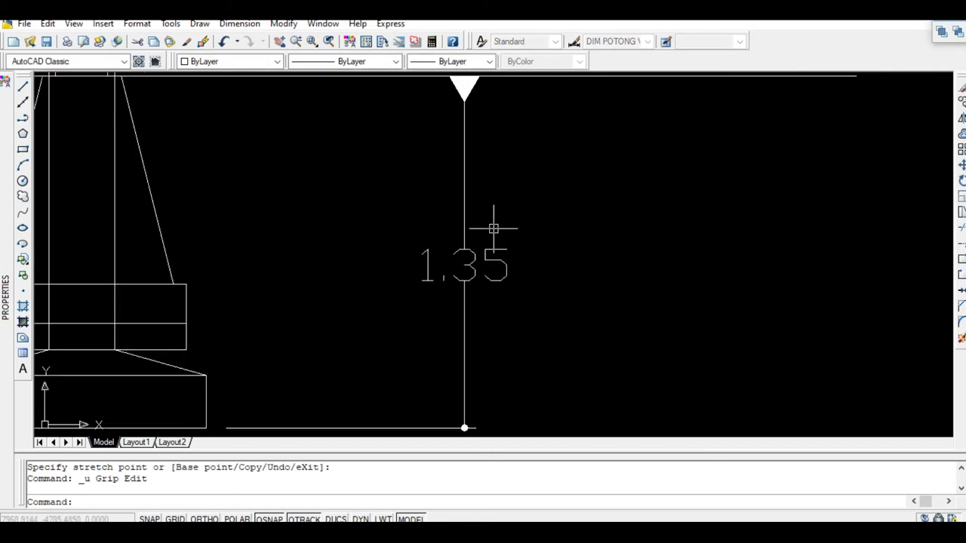
scroll(494, 228, "down", 5)
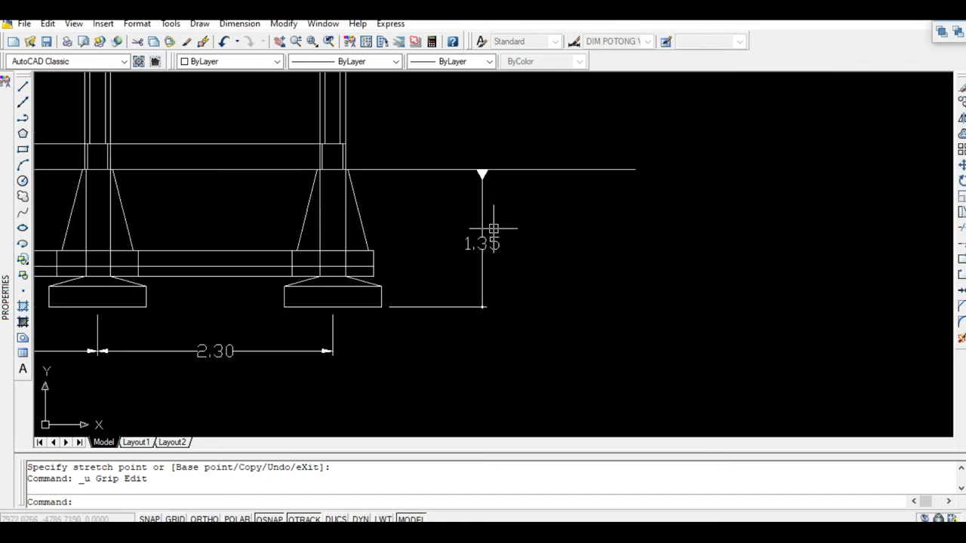
scroll(468, 219, "down", 2)
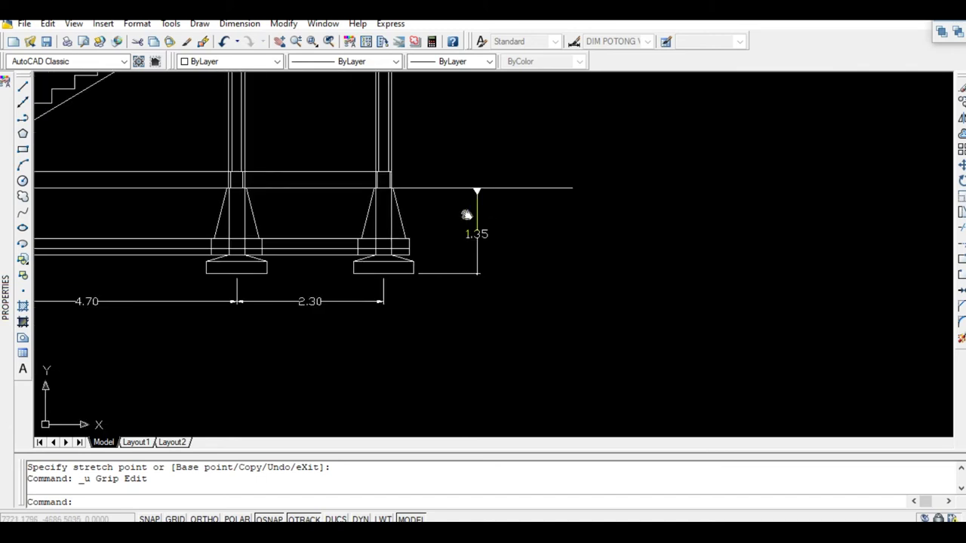
type("D")
key("Return")
- Set DIM POTONG VERTIKAL text placement to Above vertically and Over Ext Line 2 horizontally
left_click(649, 240)
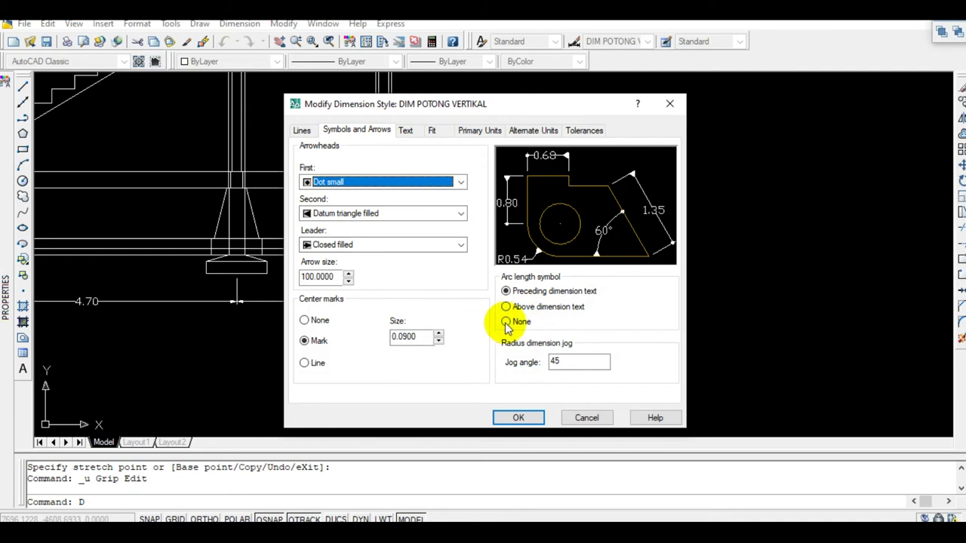
left_click(408, 132)
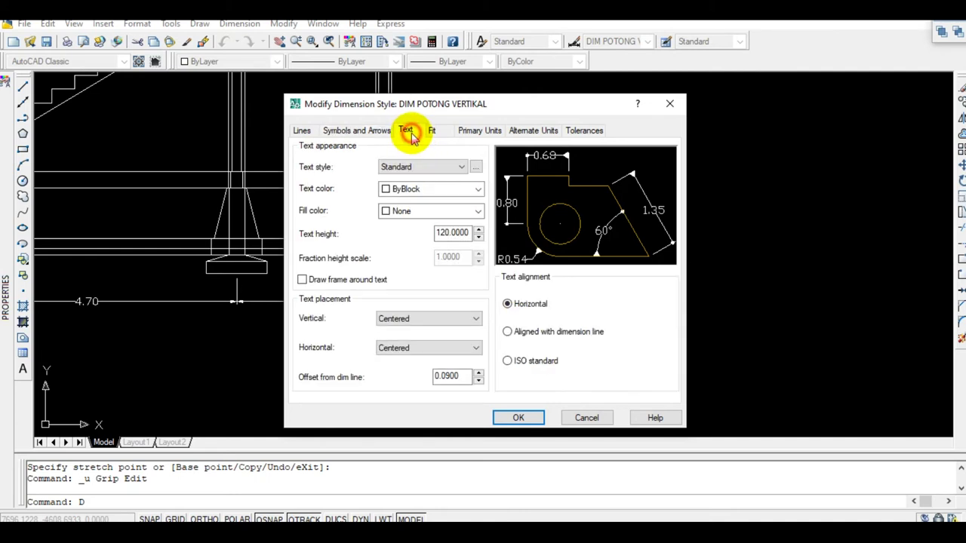
left_click(438, 320)
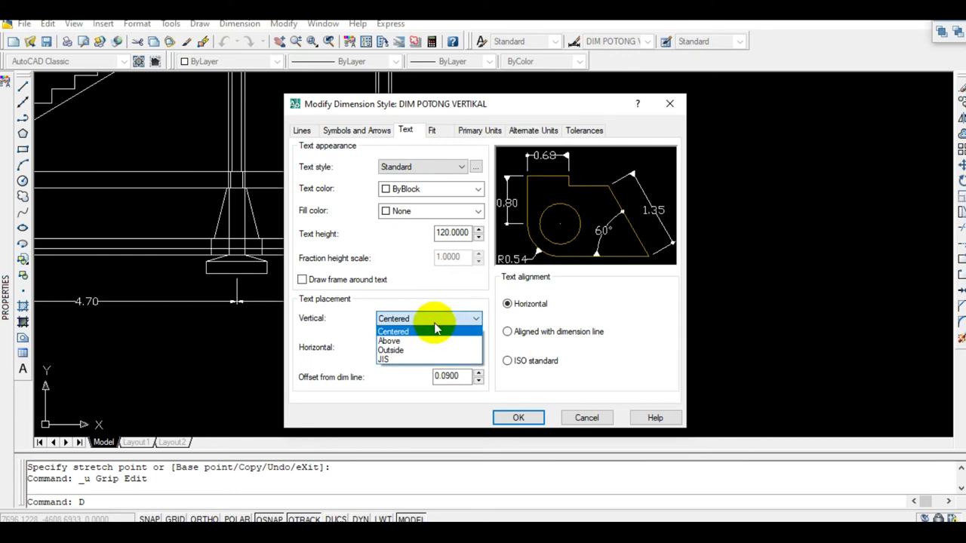
left_click(421, 342)
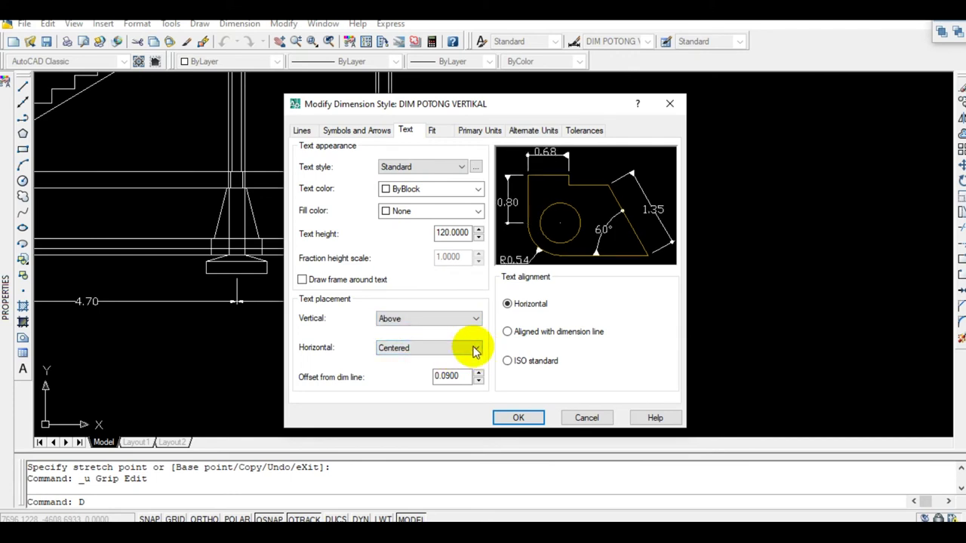
left_click(447, 348)
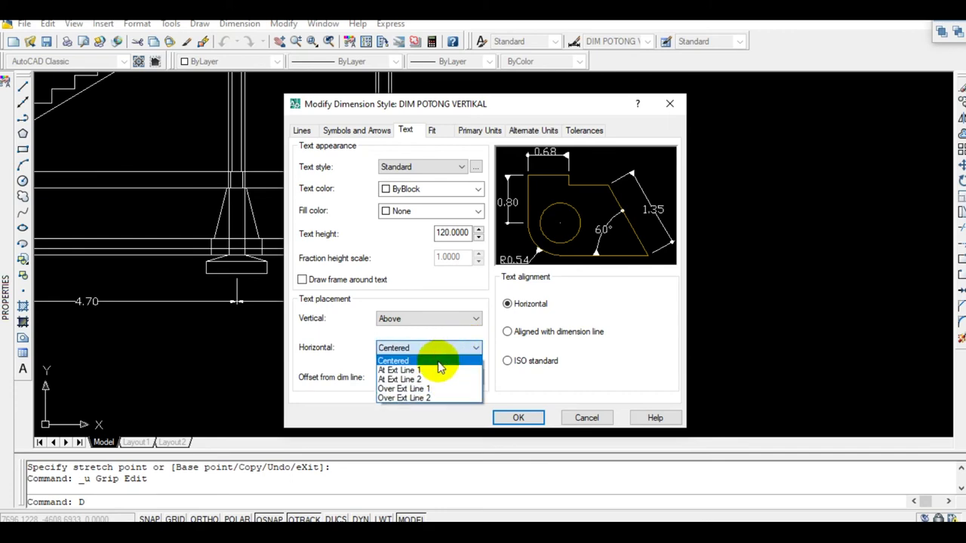
left_click(420, 400)
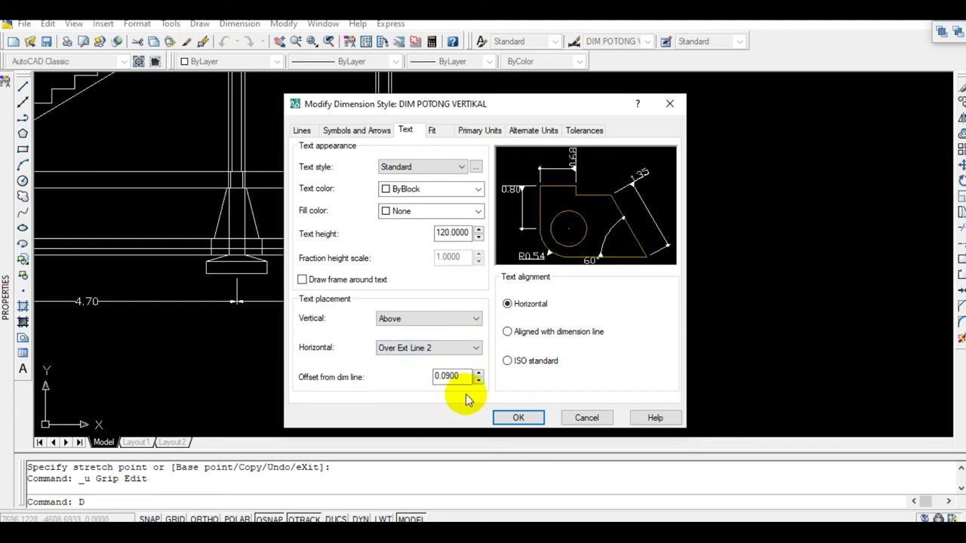
left_click(521, 418)
left_click(566, 378)
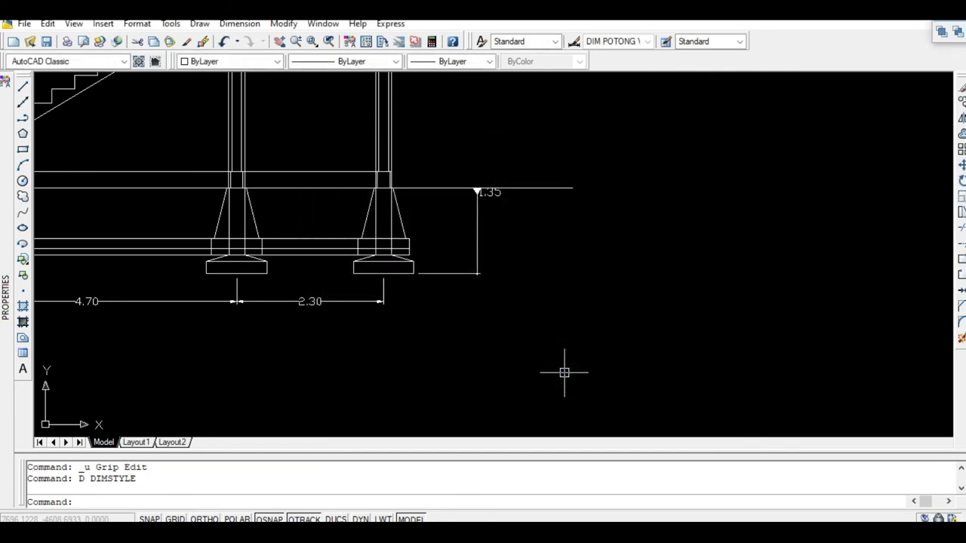
scroll(468, 168, "up", 2)
scroll(567, 312, "up", 2)
scroll(487, 255, "up", 2)
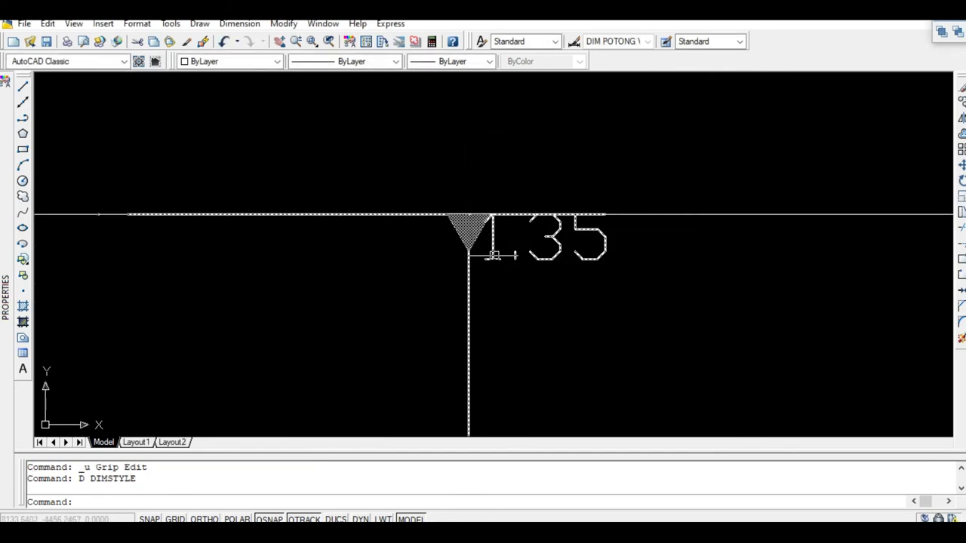
scroll(579, 246, "down", 3)
scroll(567, 249, "up", 2)
scroll(547, 231, "up", 1)
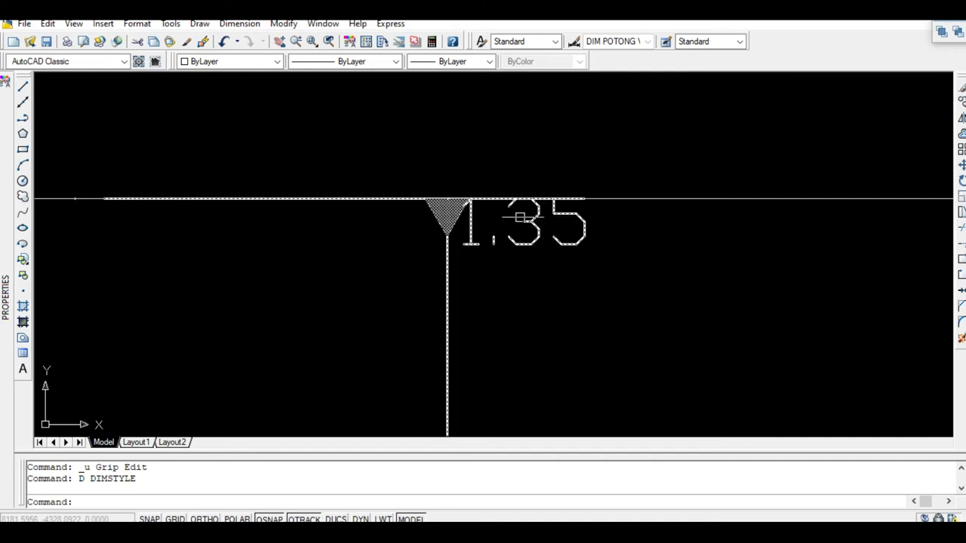
scroll(520, 218, "up", 1)
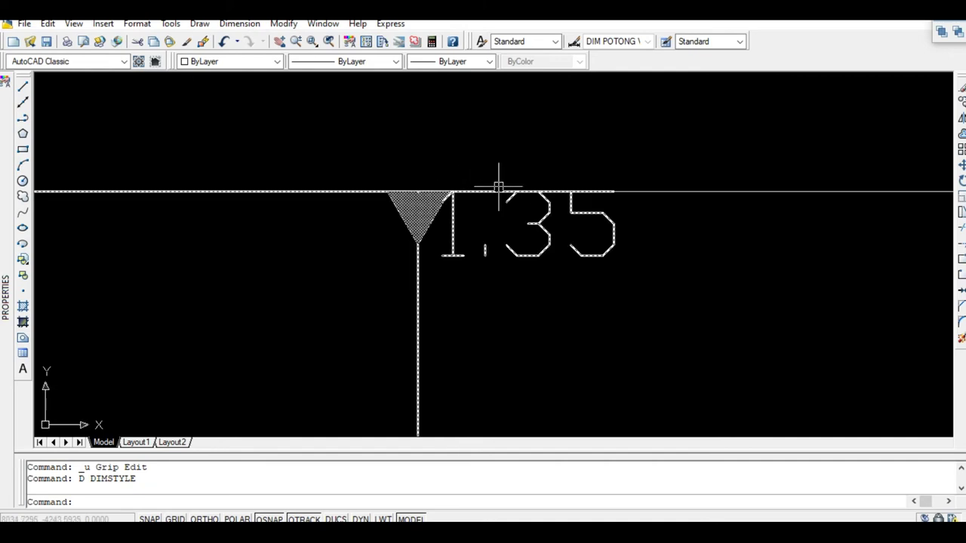
scroll(483, 195, "down", 1)
scroll(438, 208, "up", 2)
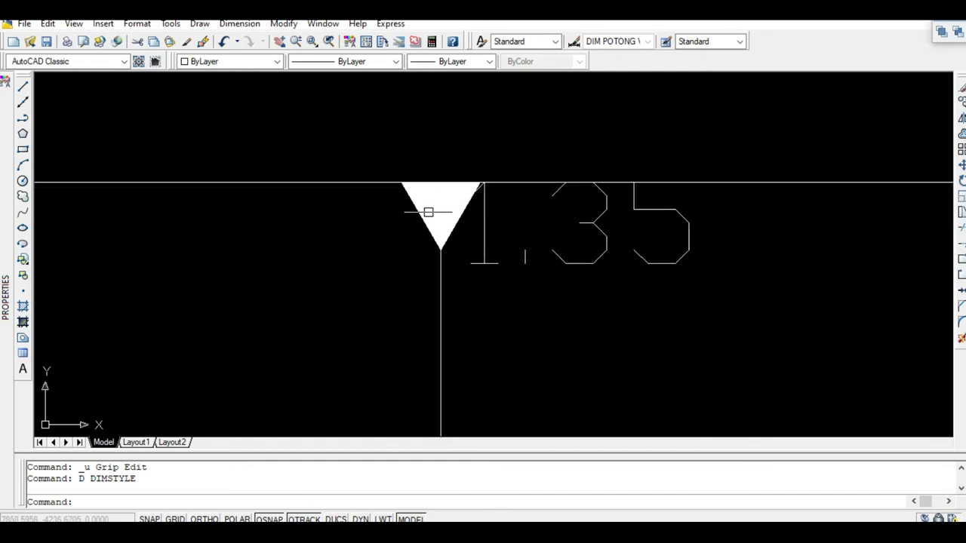
scroll(444, 222, "down", 3)
scroll(397, 419, "down", 3)
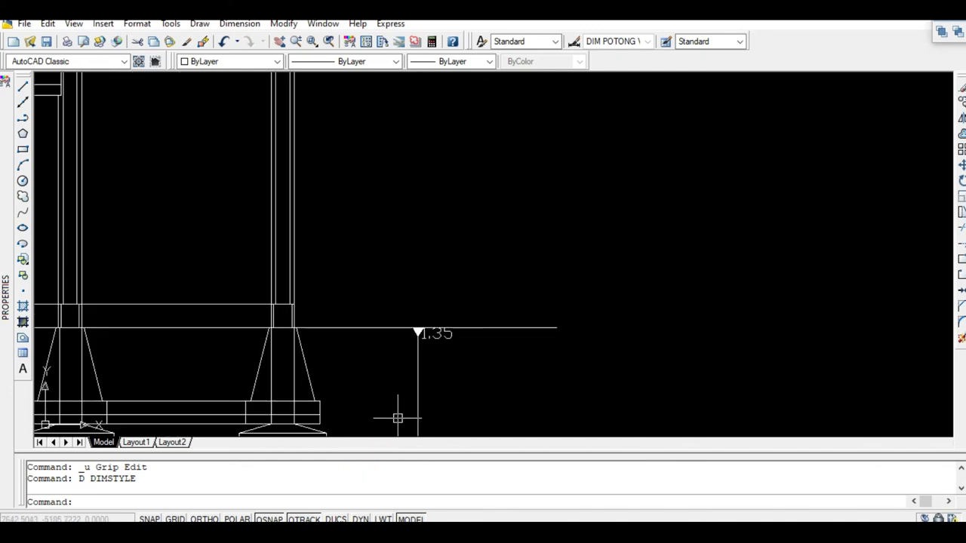
type("D")
key("Return")
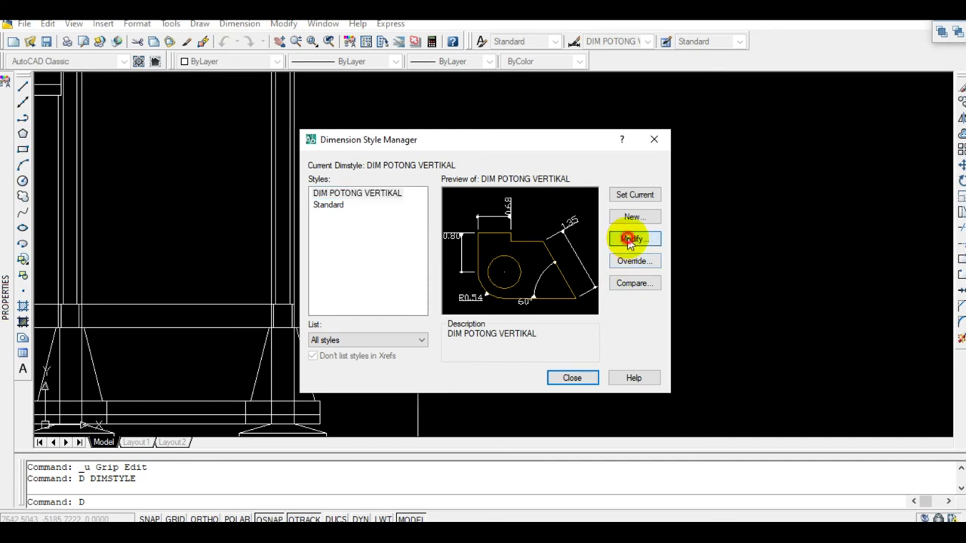
- Change the style's vertical text placement to Outside, lifting 1.35 above the triangle
left_click(630, 241)
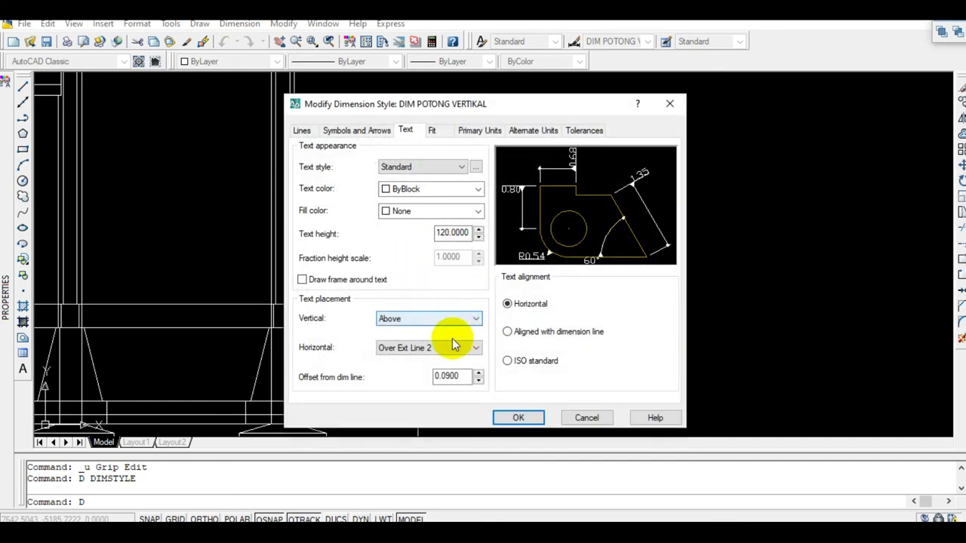
left_click(437, 323)
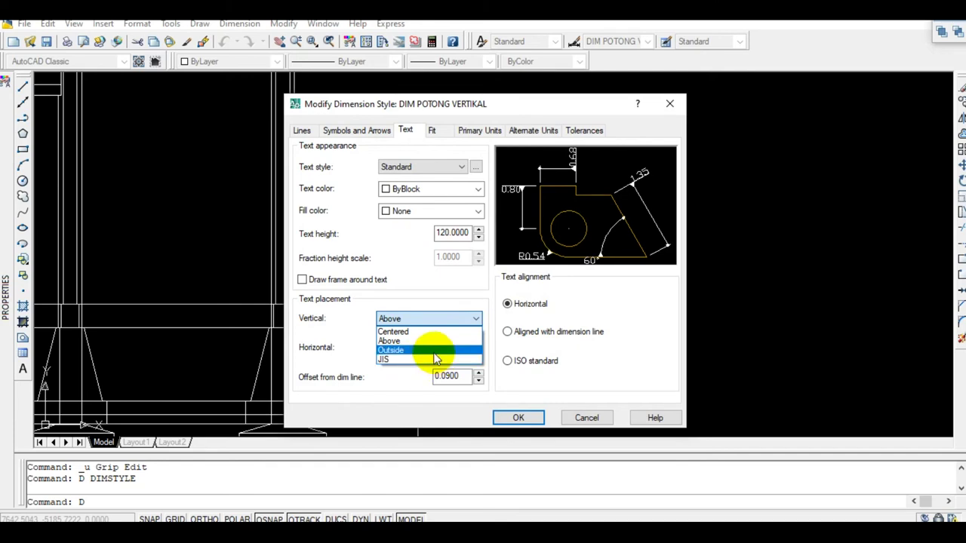
left_click(428, 350)
left_click(519, 420)
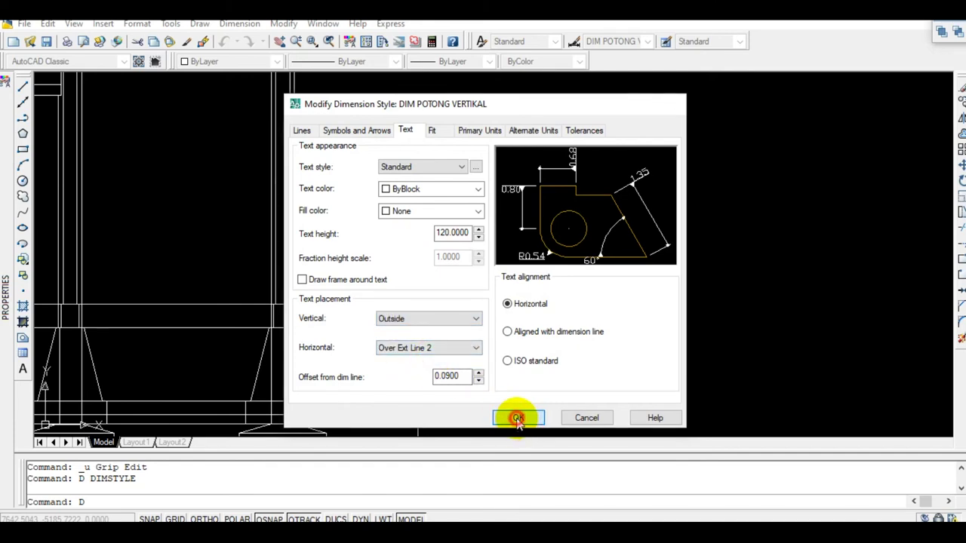
left_click(571, 378)
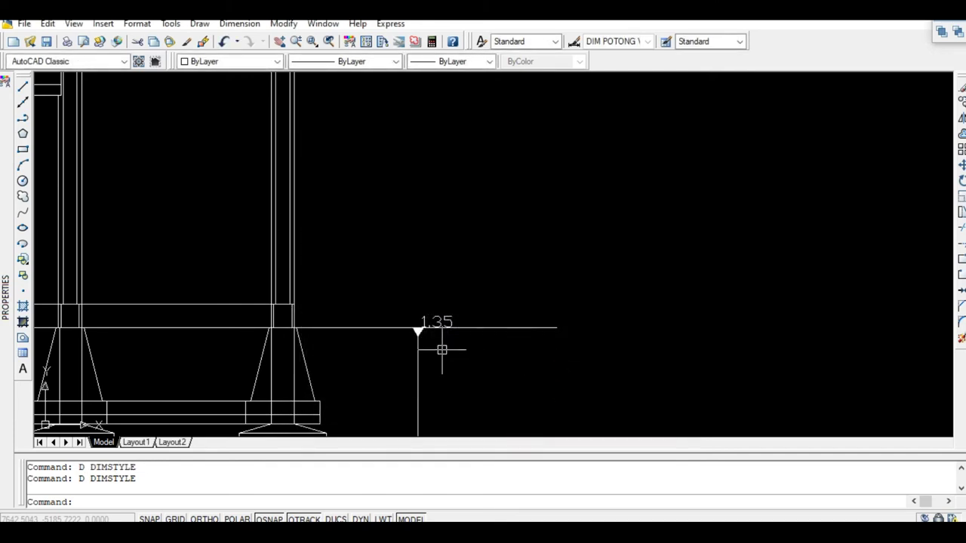
- Zoom to the right footing's 1.35 marker and start a DLI linear dimension there
scroll(437, 347, "up", 3)
scroll(438, 302, "down", 1)
scroll(399, 269, "down", 3)
scroll(414, 254, "up", 3)
scroll(448, 250, "down", 2)
scroll(499, 420, "up", 3)
scroll(413, 208, "down", 3)
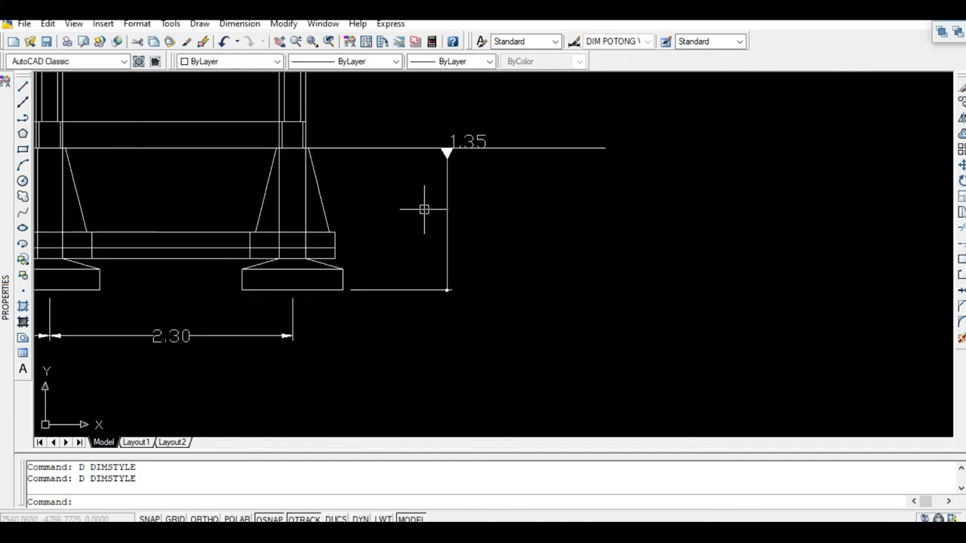
scroll(426, 205, "down", 2)
scroll(445, 183, "up", 3)
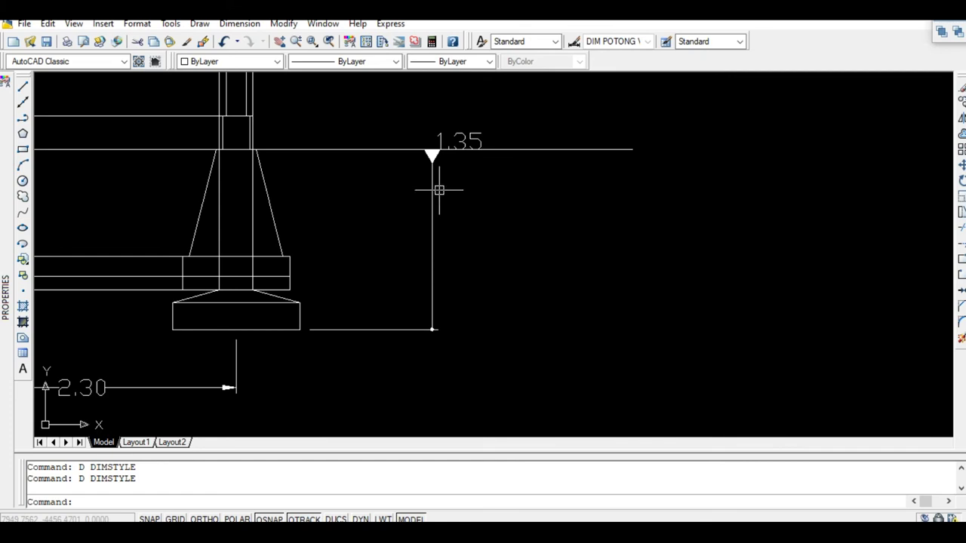
scroll(411, 206, "down", 3)
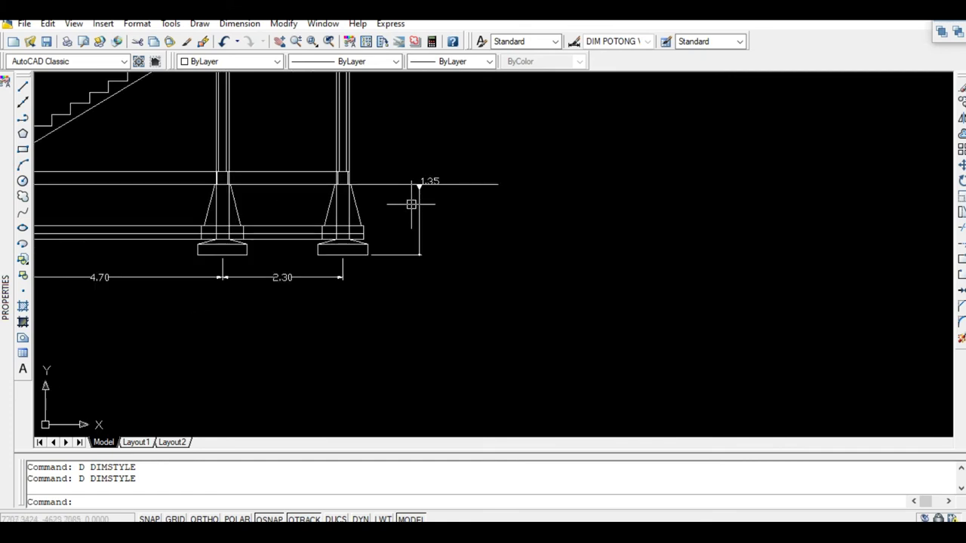
middle_click_drag(409, 200, 417, 230)
scroll(416, 226, "down", 3)
scroll(424, 227, "up", 3)
middle_click_drag(422, 155, 422, 248)
scroll(422, 249, "down", 2)
scroll(422, 245, "up", 2)
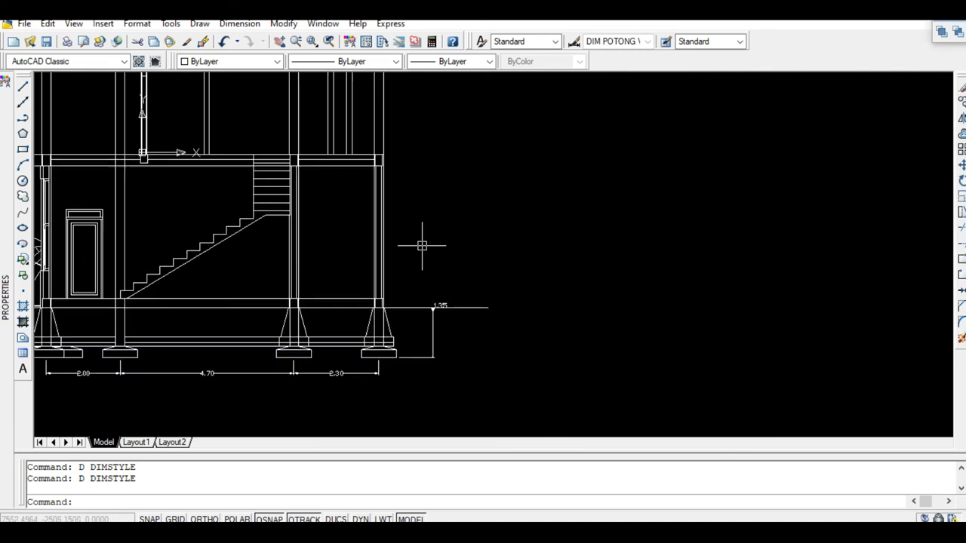
scroll(418, 321, "up", 2)
middle_click_drag(414, 323, 434, 296)
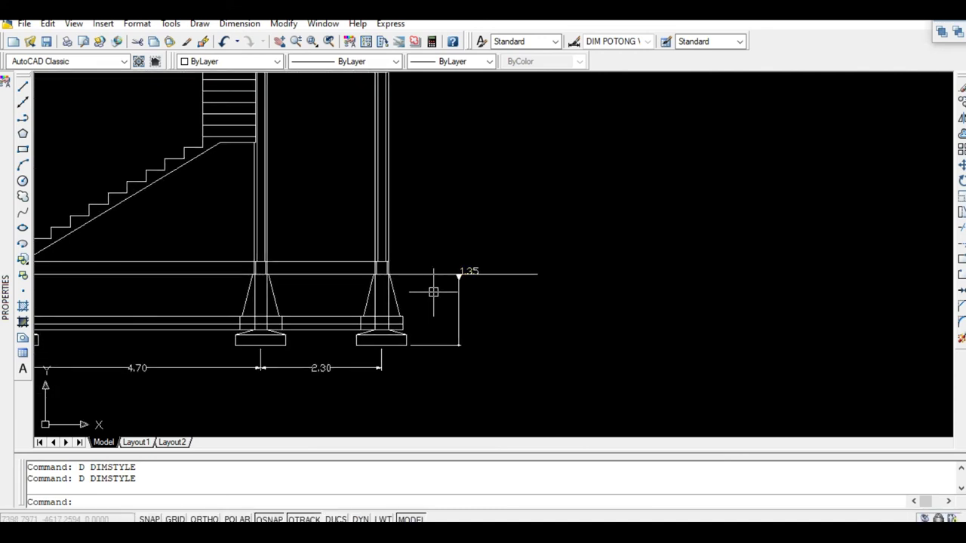
type("DLI")
key("Return")
scroll(433, 291, "up", 3)
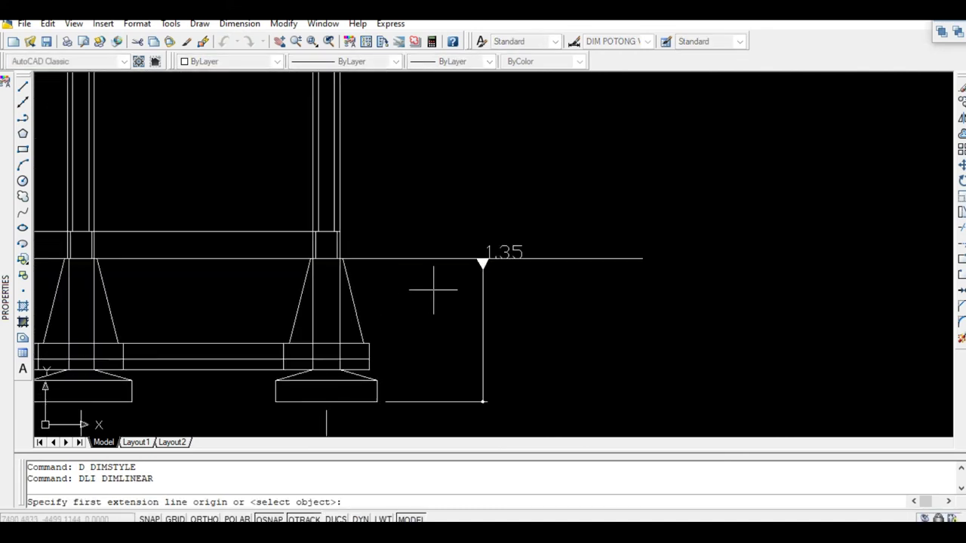
- Place a 0.25 level dimension from the 1.35 level up to the floor beam top, then enable POLAR
left_click(377, 259)
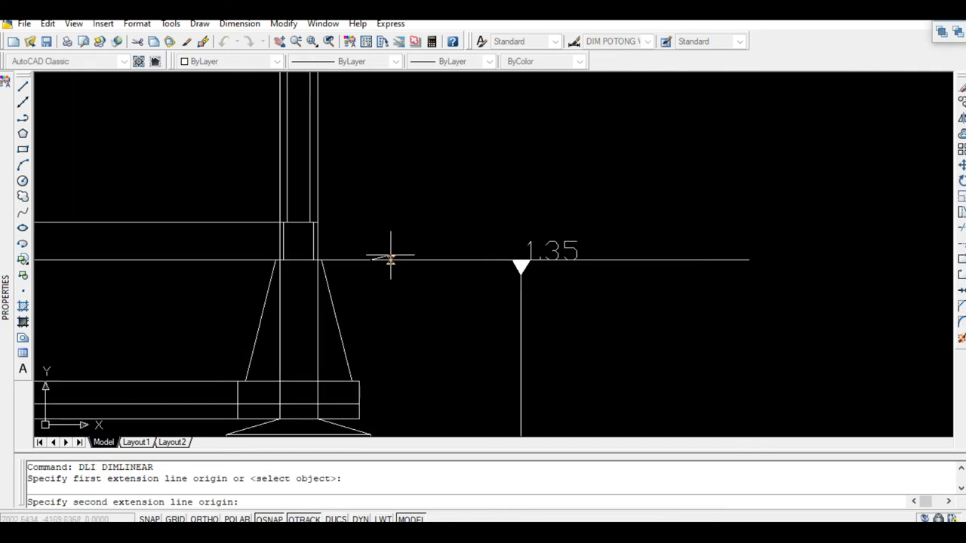
scroll(388, 259, "up", 2)
scroll(387, 259, "up", 2)
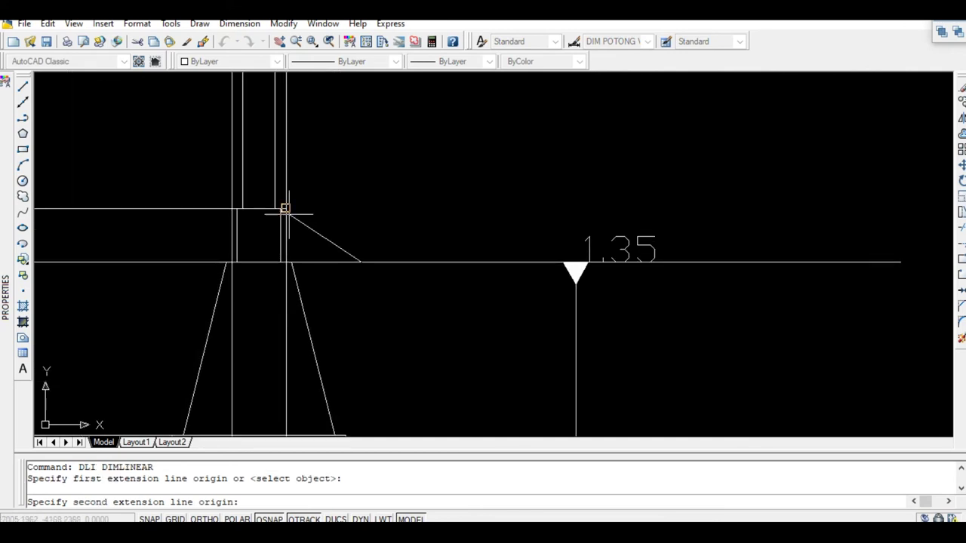
left_click(361, 208)
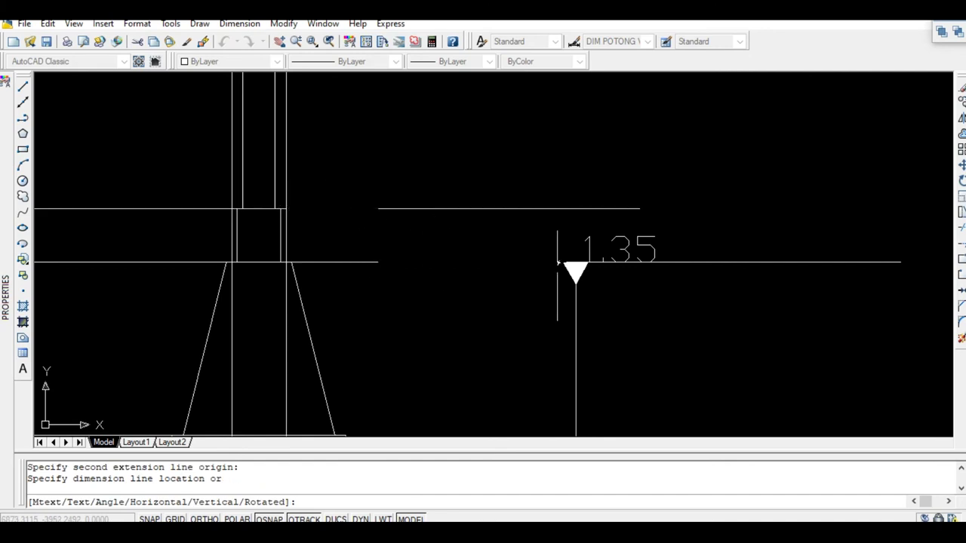
scroll(575, 264, "up", 1)
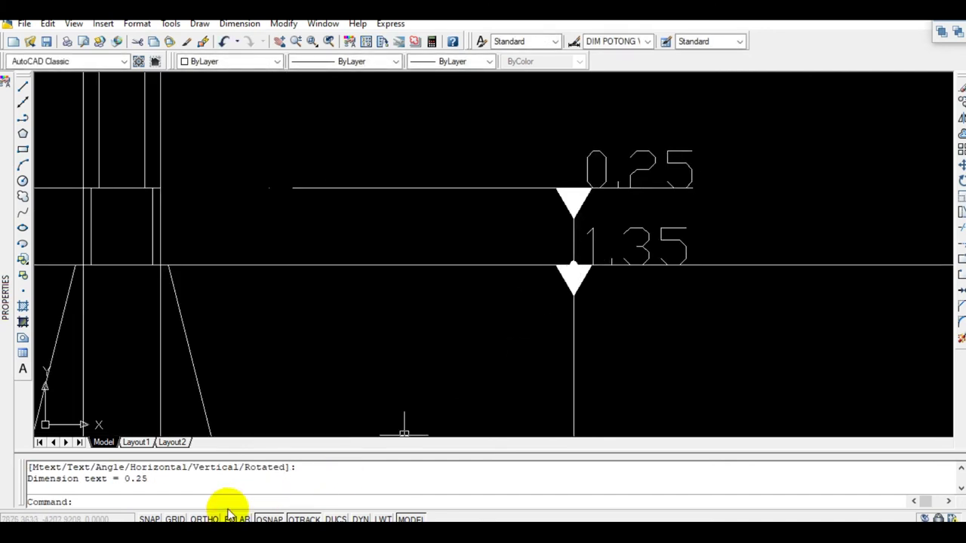
left_click(236, 519)
scroll(367, 403, "down", 2)
scroll(366, 340, "down", 2)
scroll(366, 322, "down", 1)
- Add a 3.60 level dimension from ground floor to upper floor, aligned with the lower markers
key("Return")
scroll(483, 241, "down", 1)
scroll(460, 272, "up", 1)
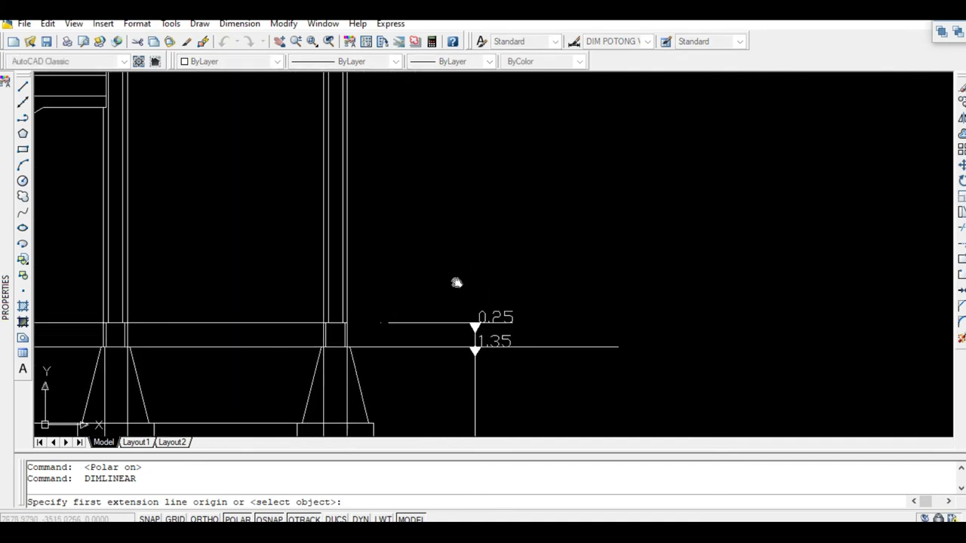
scroll(408, 309, "up", 1)
left_click(381, 322)
scroll(380, 324, "down", 3)
scroll(433, 205, "up", 3)
scroll(330, 384, "up", 2)
scroll(362, 283, "up", 1)
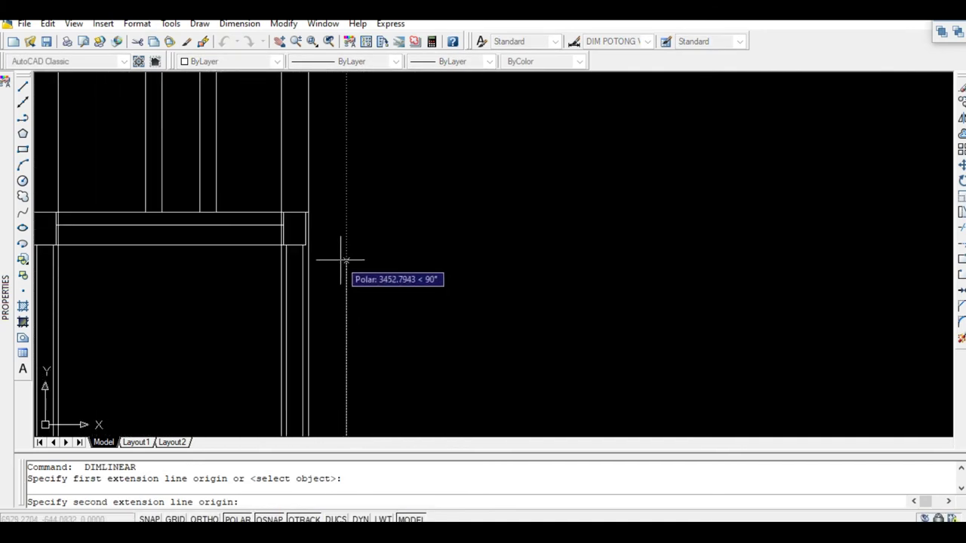
left_click(305, 246)
scroll(305, 245, "down", 3)
scroll(386, 310, "down", 1)
scroll(370, 298, "up", 2)
scroll(246, 204, "up", 2)
scroll(244, 189, "up", 1)
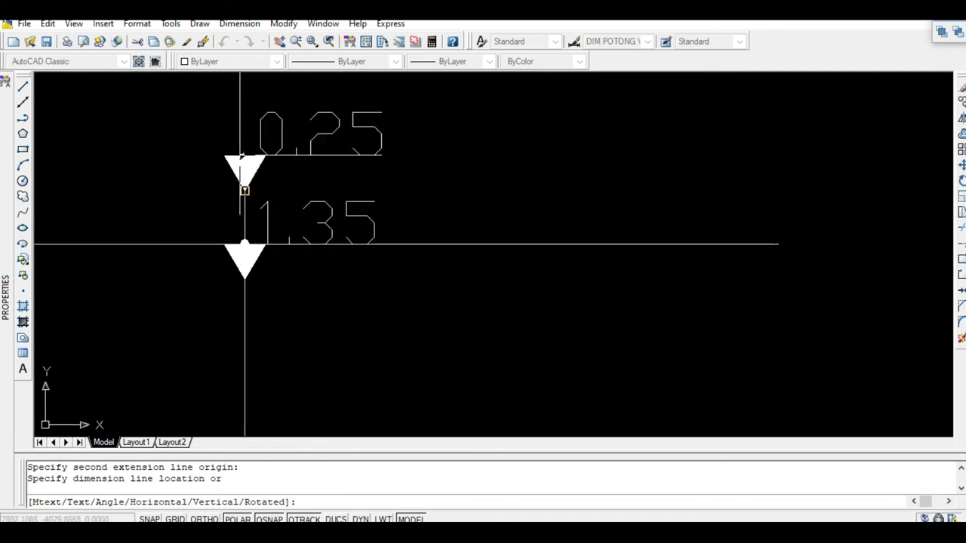
left_click(245, 209)
scroll(244, 208, "down", 4)
scroll(354, 132, "up", 1)
scroll(293, 187, "up", 2)
key("Return")
scroll(264, 234, "up", 1)
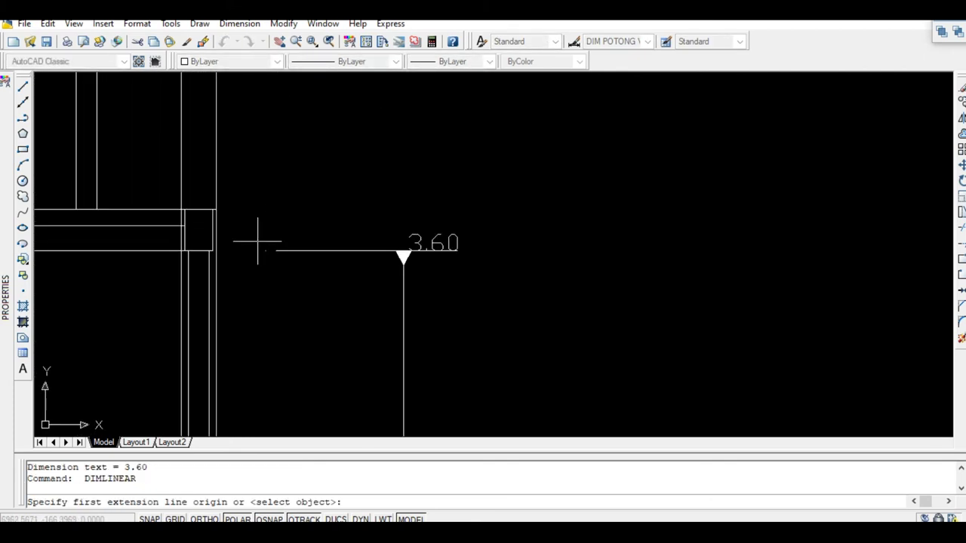
- Dimension the 0.30 height from the upper floor beam top to the 3.60 level, stacked above the 3.60 marker
left_click(265, 250)
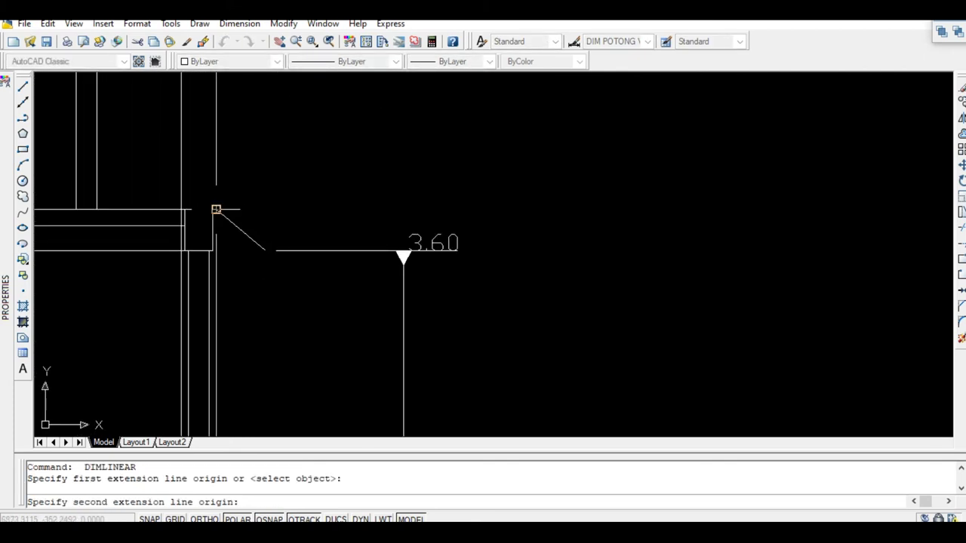
left_click(264, 209)
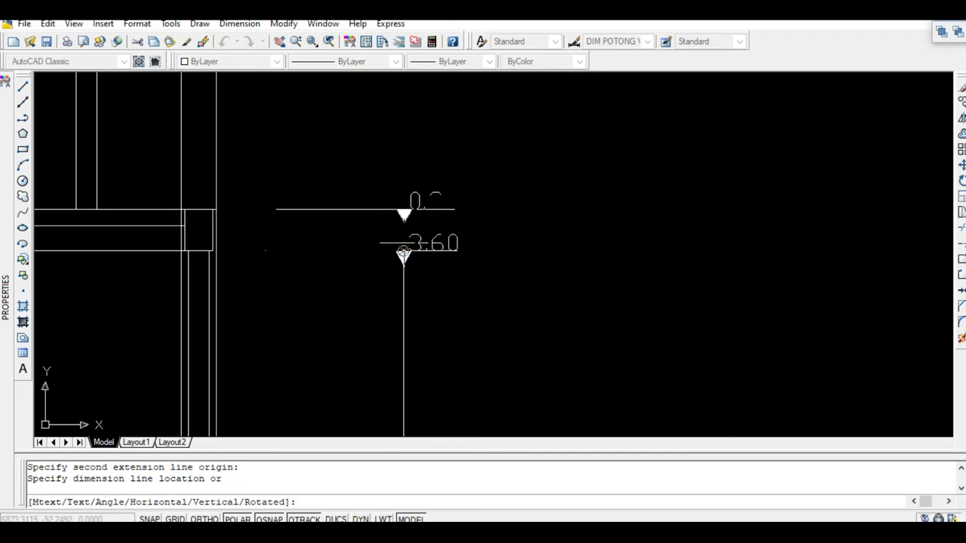
left_click(404, 278)
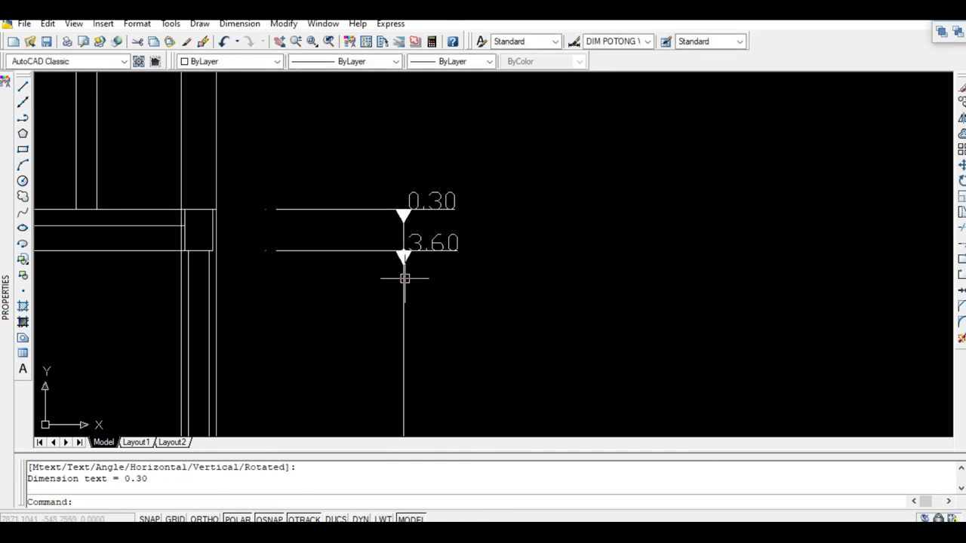
scroll(434, 238, "down", 5)
scroll(385, 302, "up", 3)
scroll(445, 271, "up", 1)
scroll(438, 234, "down", 2)
scroll(437, 140, "up", 4)
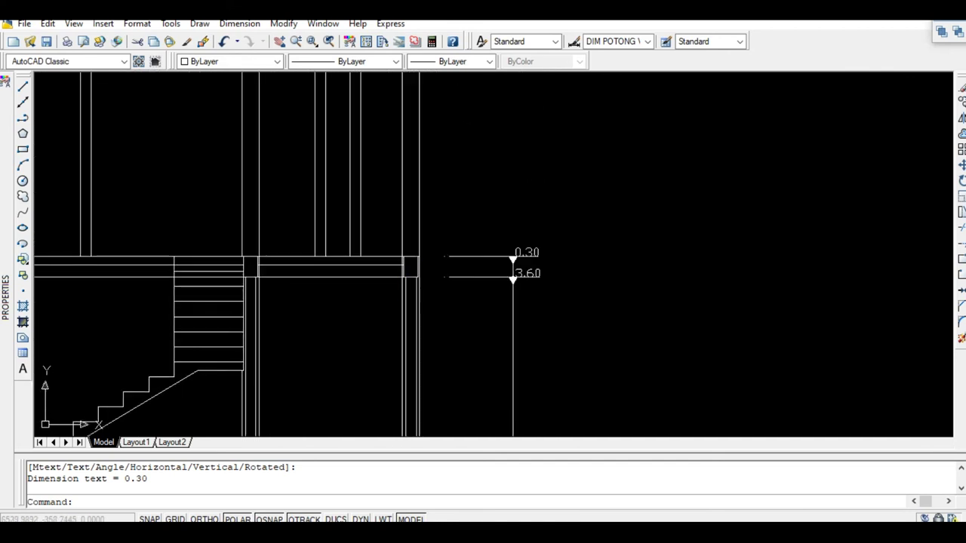
scroll(423, 267, "up", 4)
- Add a 3.50 linear dimension from the upper floor beam top to the wall top at the roof edge
key("Return")
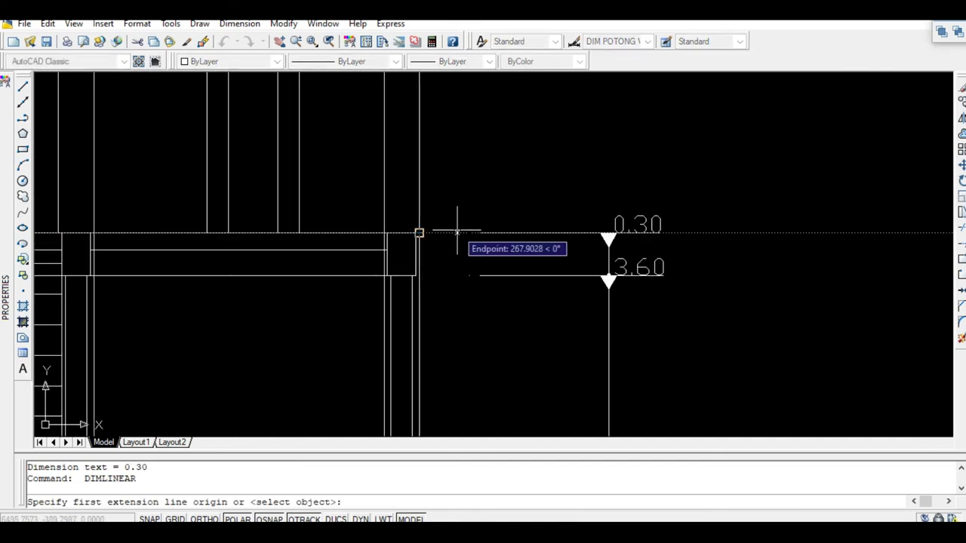
left_click(469, 233)
scroll(468, 216, "down", 3)
scroll(453, 241, "up", 3)
scroll(446, 219, "up", 2)
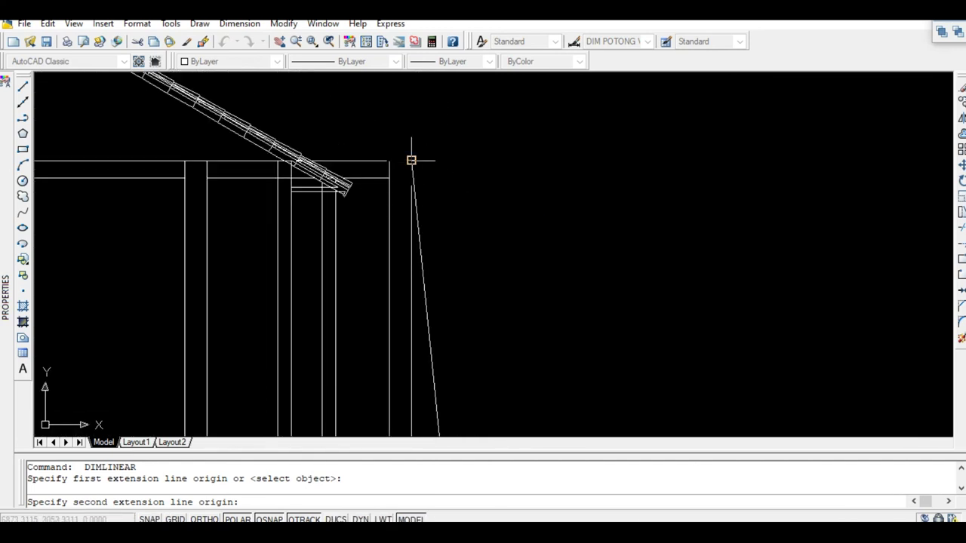
left_click(443, 158)
scroll(443, 158, "down", 2)
scroll(452, 196, "down", 2)
scroll(490, 194, "up", 5)
left_click(496, 169)
scroll(497, 169, "down", 3)
scroll(491, 166, "up", 3)
scroll(500, 151, "up", 2)
scroll(472, 232, "down", 3)
scroll(477, 319, "up", 5)
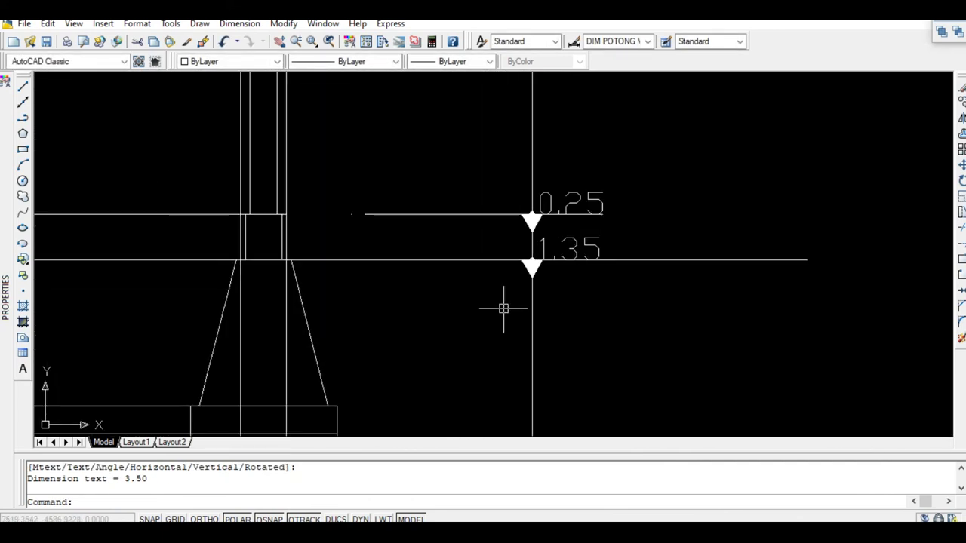
scroll(521, 260, "up", 2)
scroll(559, 268, "down", 4)
scroll(535, 277, "up", 2)
middle_click_drag(535, 276, 410, 271)
scroll(465, 276, "up", 3)
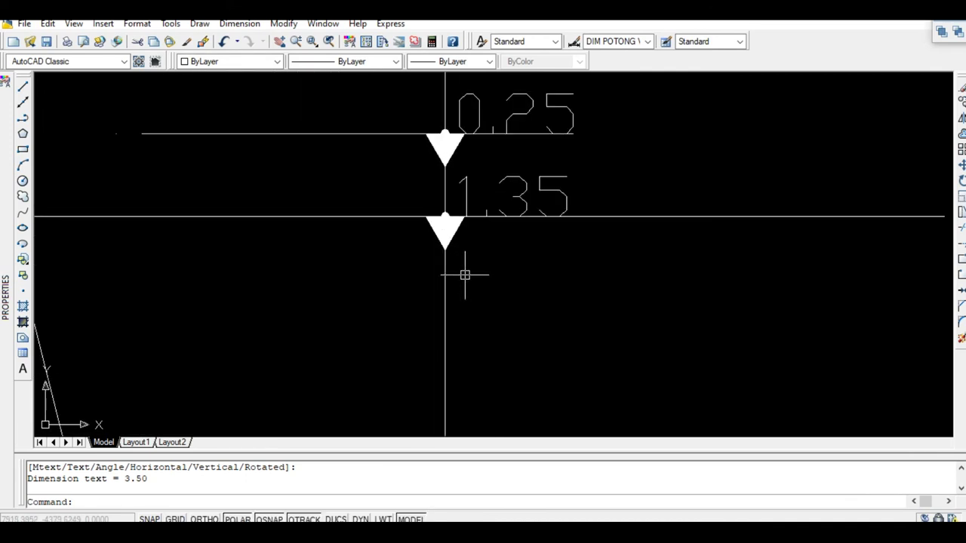
key("Return")
- Change the DIM POTONG VERTIKAL style's arrow size from 100 to 120 and confirm the style changes
left_click(647, 240)
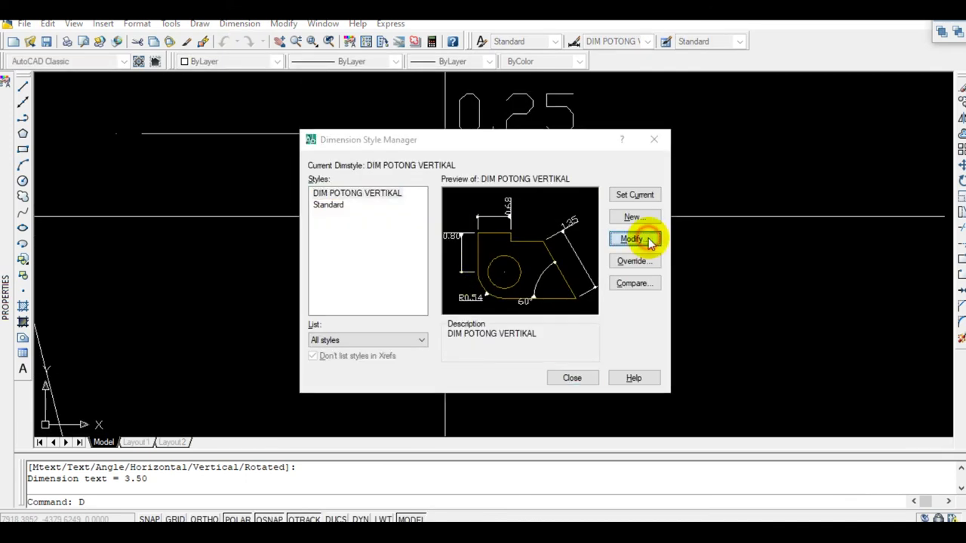
left_click(344, 130)
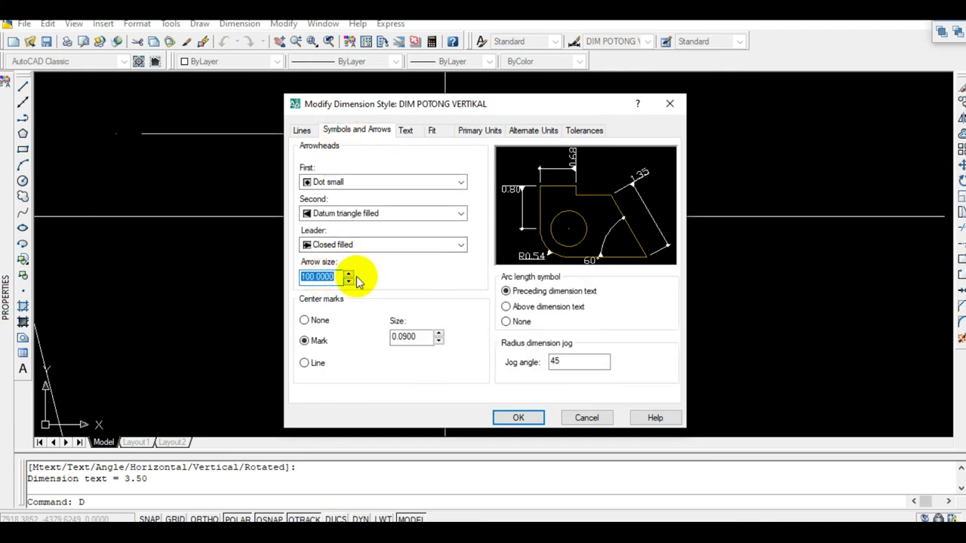
type("120")
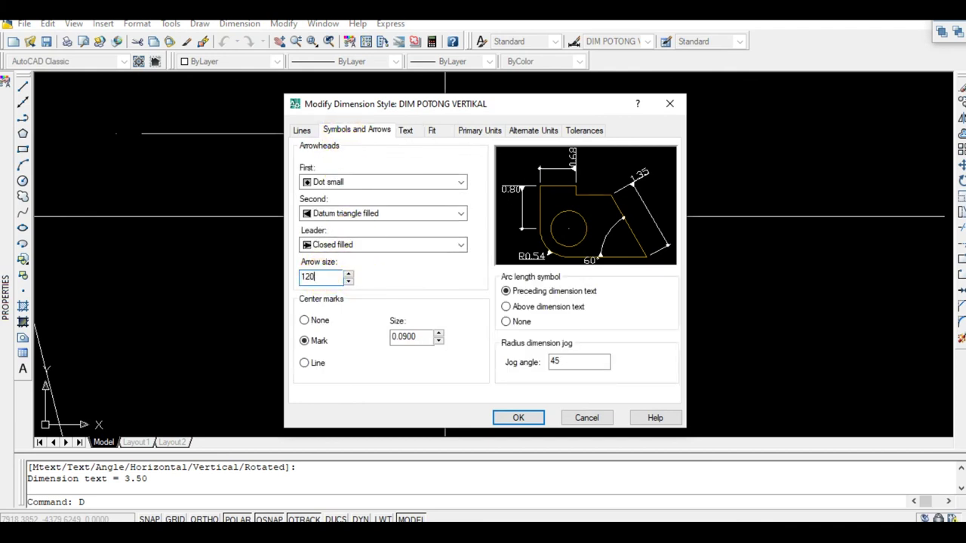
left_click(562, 366)
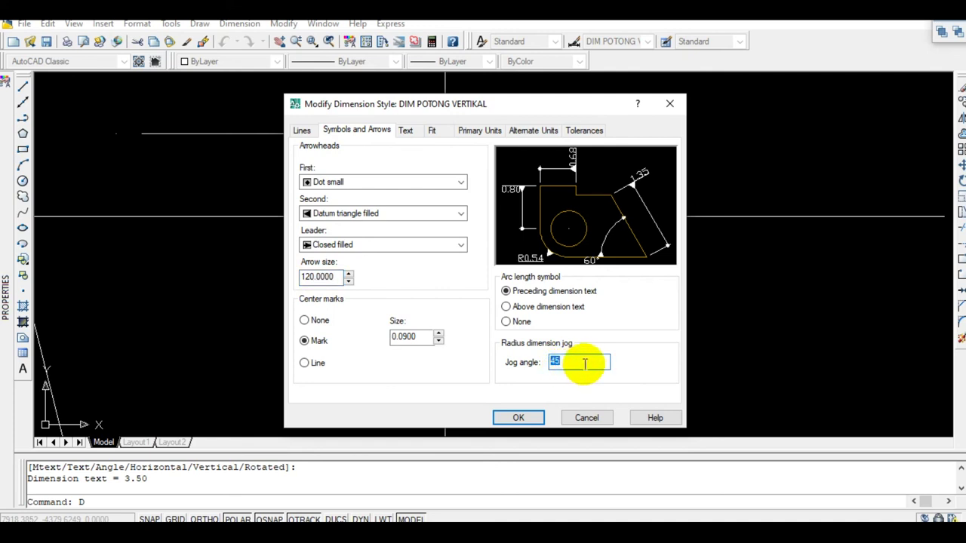
type("100")
left_click(517, 417)
left_click(571, 381)
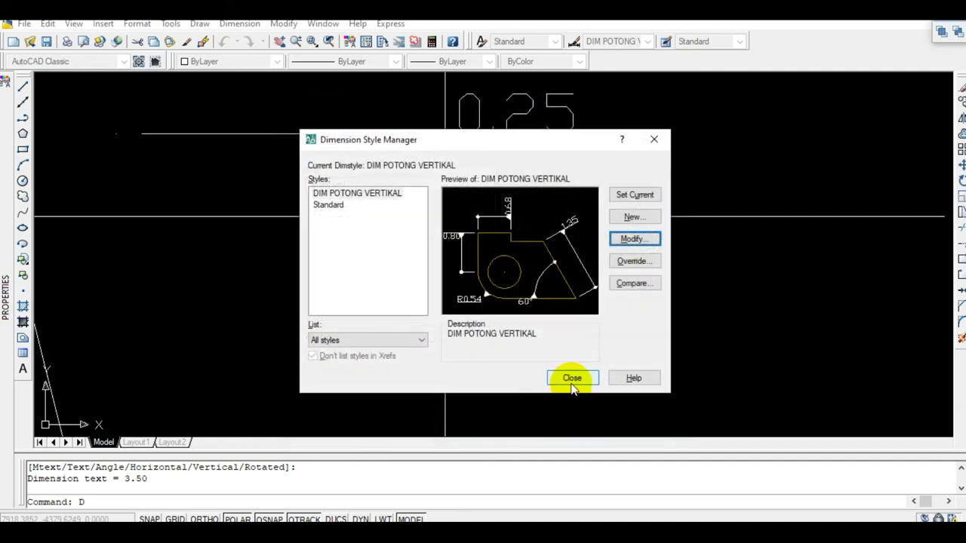
- Pan and zoom around the section to inspect the footing widths, the 4.70 span and the level markers
scroll(569, 379, "down", 3)
middle_click_drag(556, 265, 456, 305)
scroll(421, 400, "up", 2)
scroll(380, 378, "up", 2)
scroll(506, 319, "down", 2)
scroll(462, 129, "down", 4)
middle_click_drag(462, 128, 466, 189)
scroll(377, 301, "down", 3)
scroll(292, 356, "up", 3)
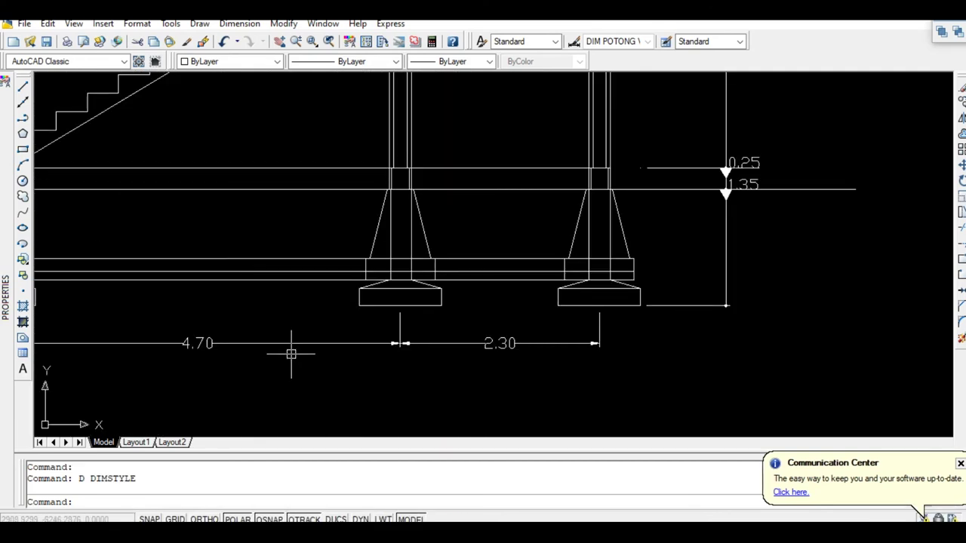
scroll(291, 350, "down", 3)
middle_click_drag(292, 349, 388, 339)
scroll(296, 317, "up", 3)
scroll(249, 310, "up", 3)
scroll(248, 310, "down", 3)
scroll(248, 309, "up", 2)
scroll(526, 302, "up", 3)
scroll(526, 304, "down", 2)
scroll(724, 198, "down", 3)
scroll(608, 307, "up", 2)
scroll(528, 173, "up", 2)
scroll(533, 182, "up", 2)
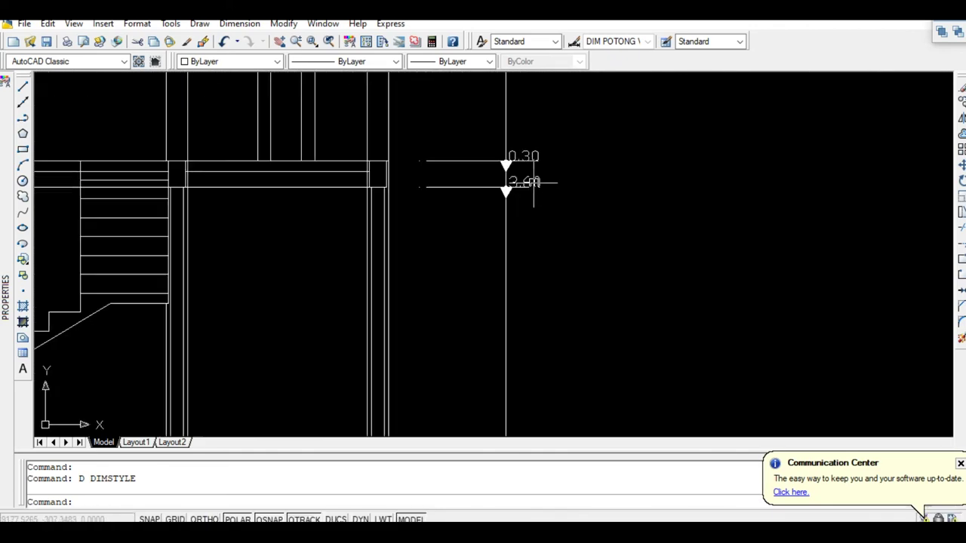
scroll(534, 181, "down", 3)
scroll(523, 172, "up", 2)
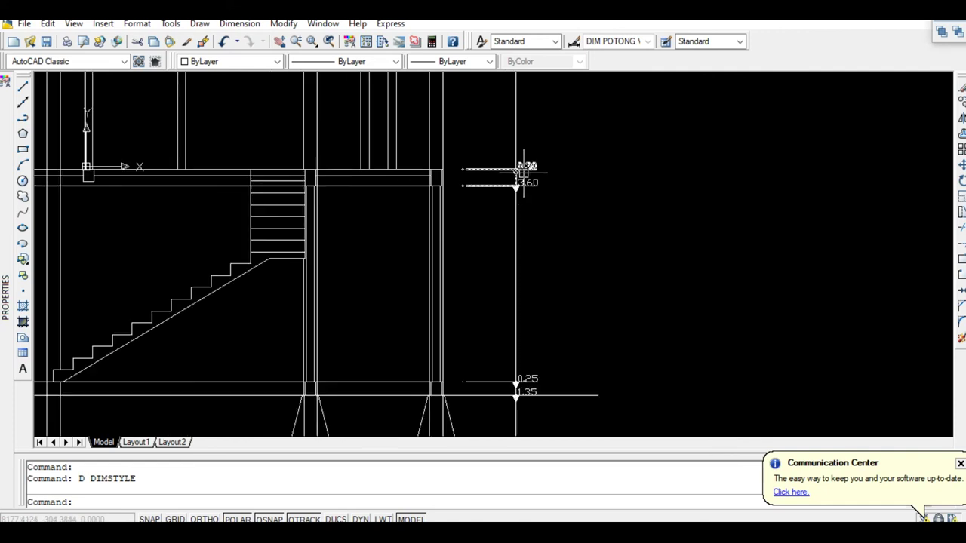
scroll(521, 166, "down", 2)
scroll(521, 264, "up", 2)
scroll(518, 255, "up", 1)
scroll(521, 261, "down", 5)
scroll(532, 182, "up", 1)
scroll(514, 211, "up", 3)
scroll(507, 227, "down", 5)
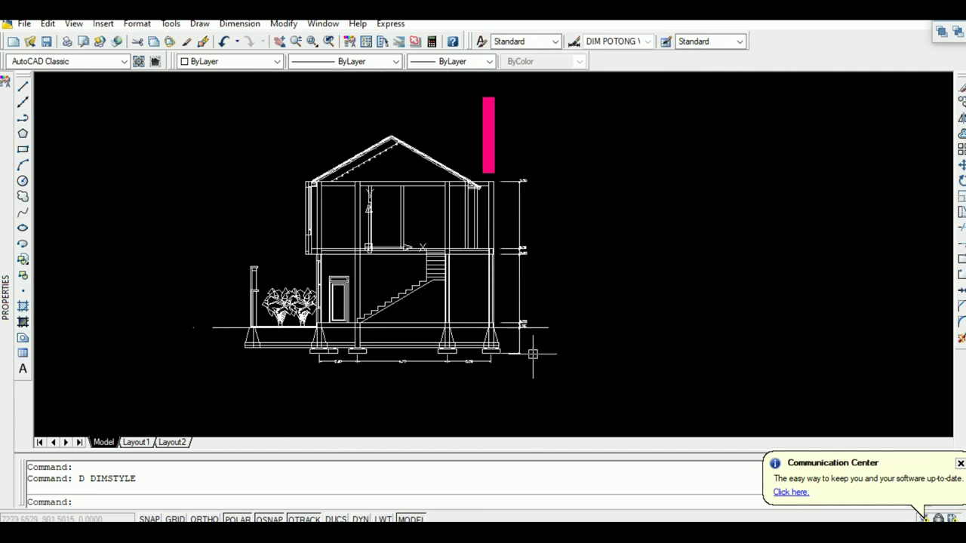
scroll(519, 298, "up", 4)
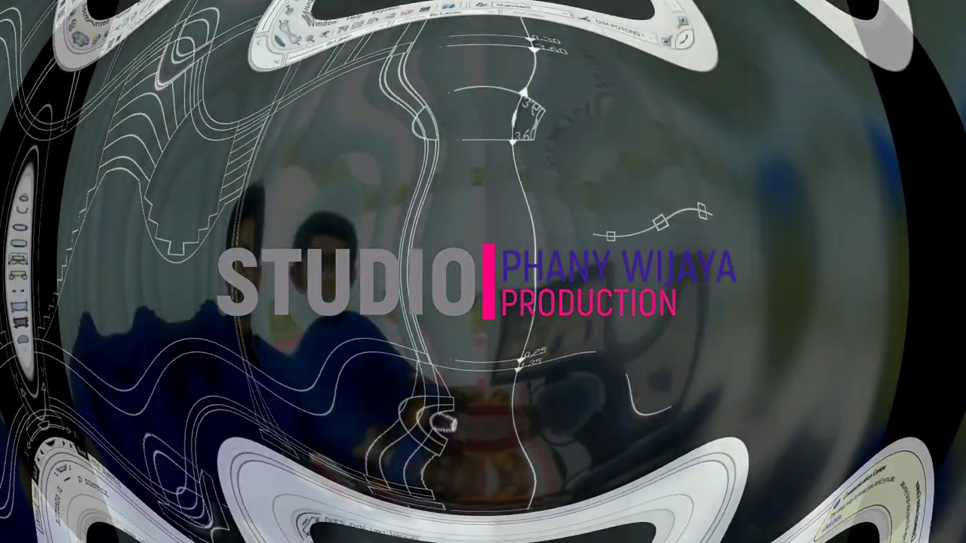